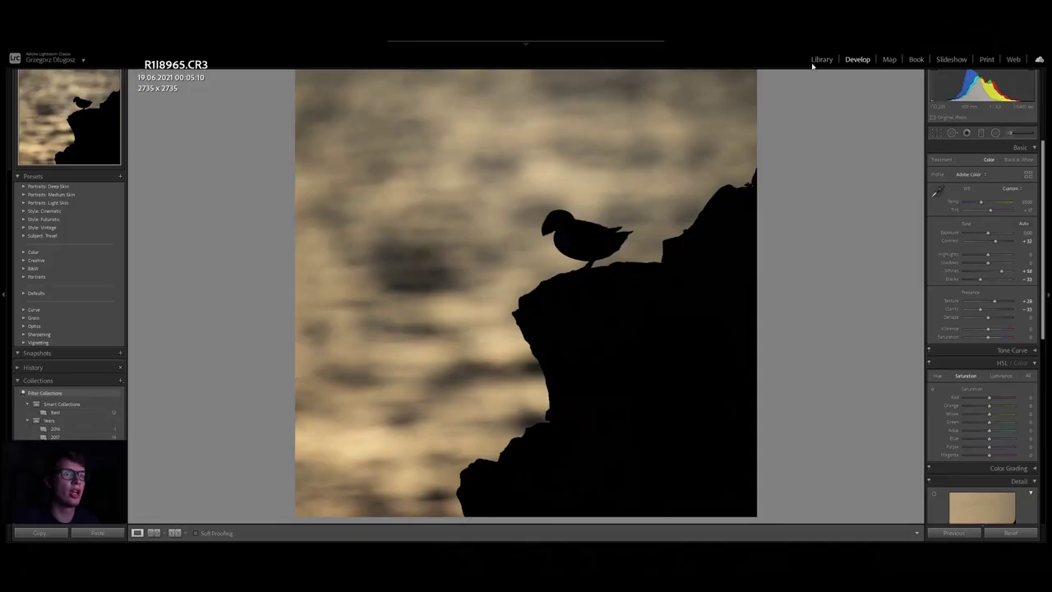
Step: Start adding a folder to the photo library and browse to RAW BEST OF > Islandia > 2021 on drive Nowy (E:)
click(822, 59)
click(120, 221)
click(140, 231)
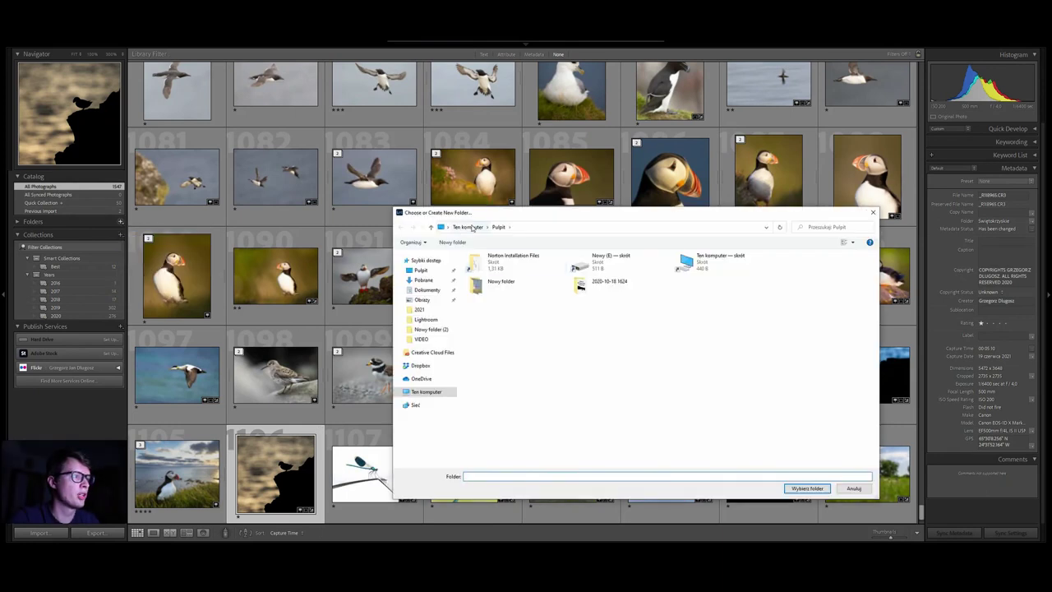
click(470, 226)
double_click(608, 353)
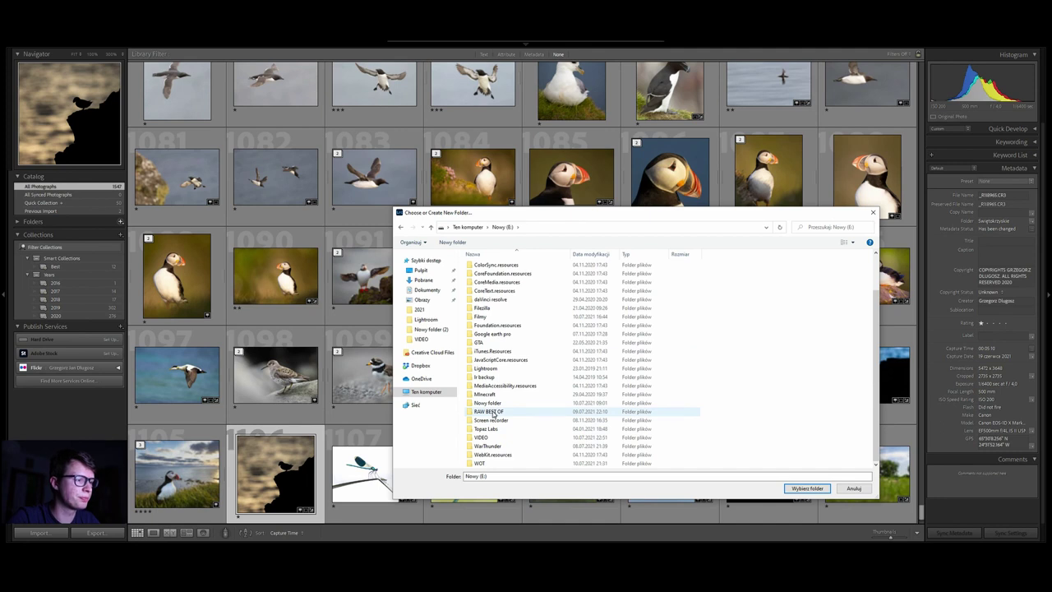
double_click(490, 412)
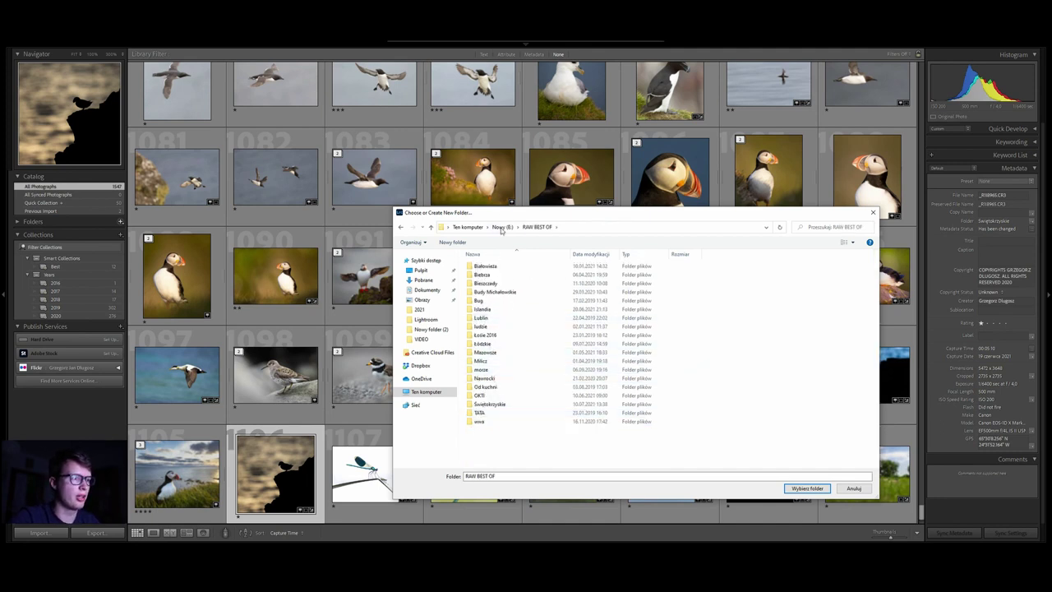
click(487, 310)
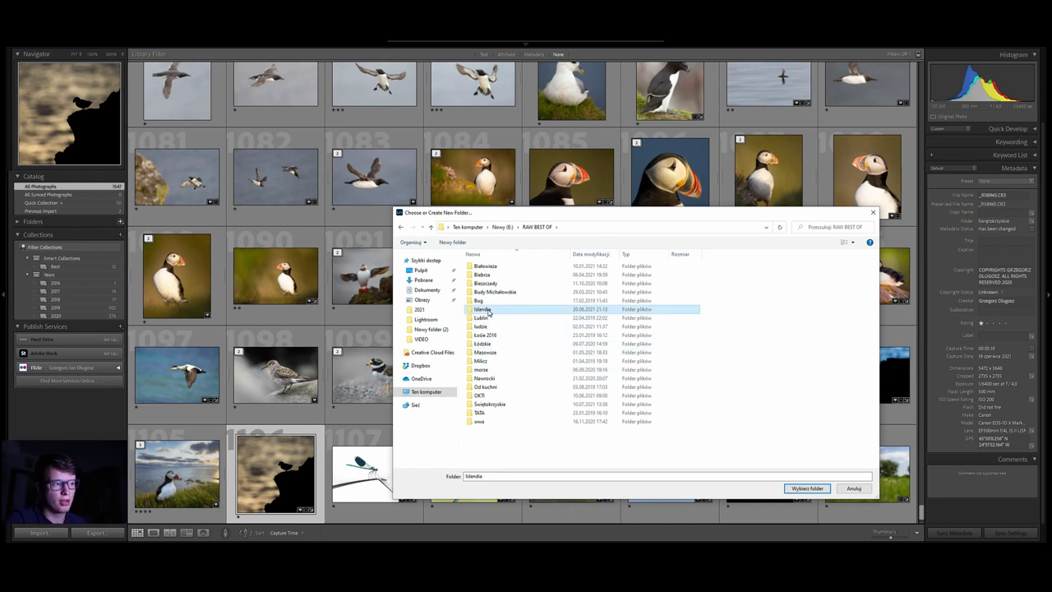
double_click(487, 310)
double_click(504, 266)
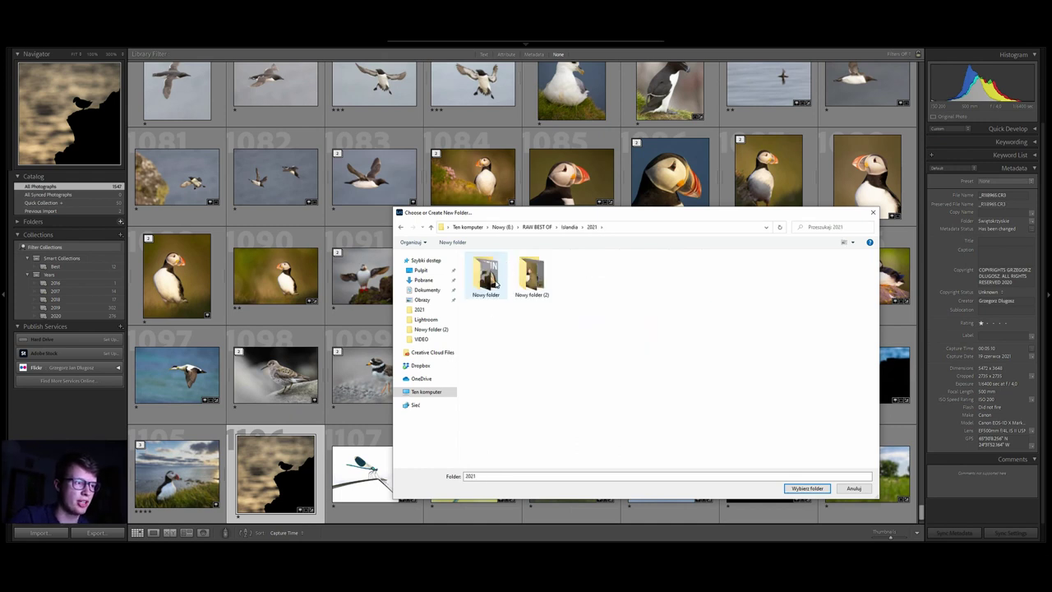
Step: Choose the folder Nowy folder (2) and import its checked photos into the catalog with the Add option
click(530, 280)
click(810, 488)
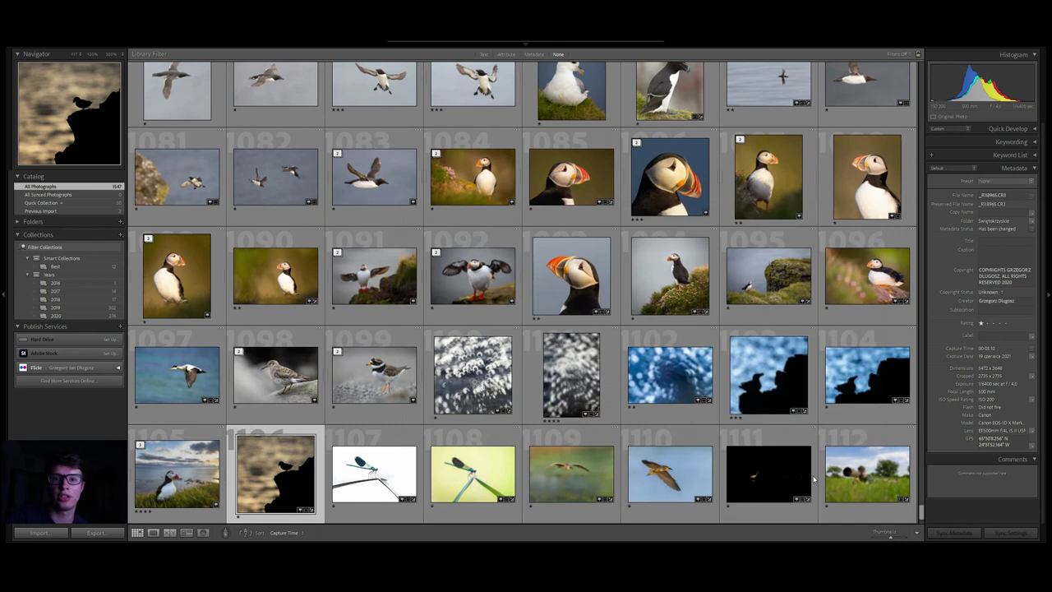
key(ctrl+shift+i)
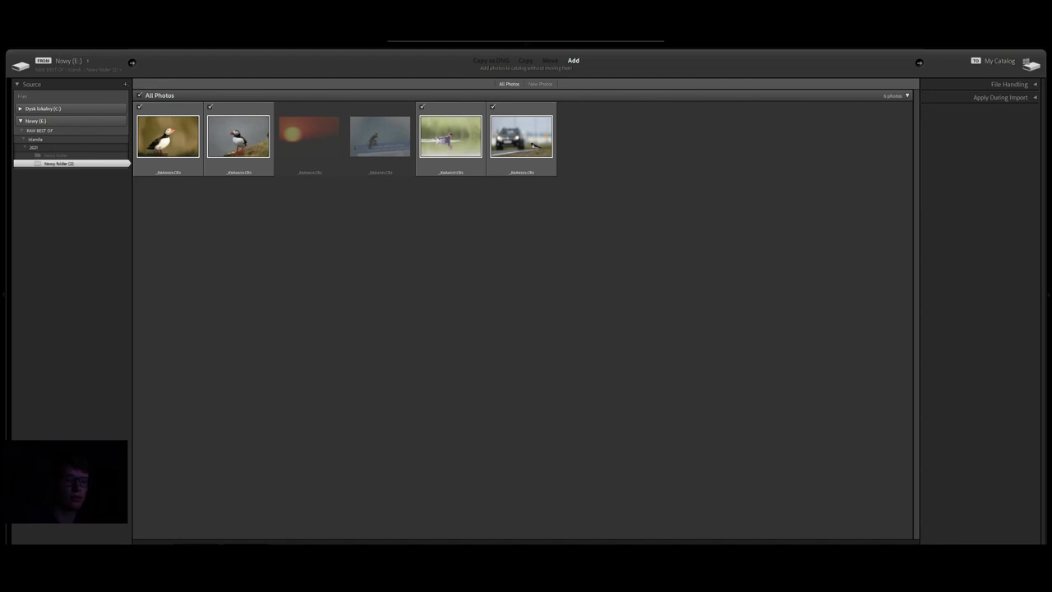
key(Return)
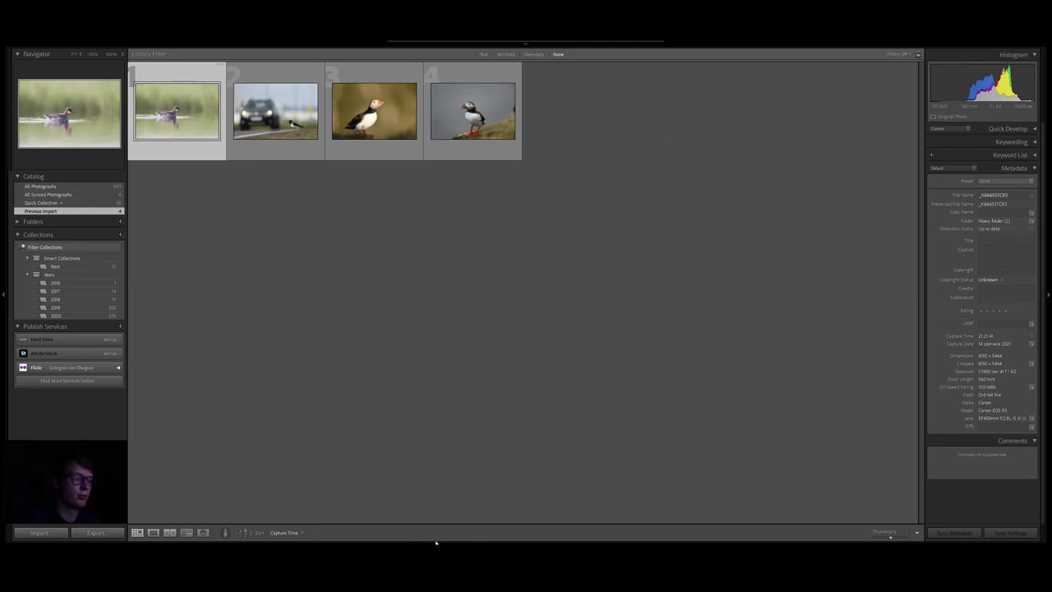
Step: Open the swimming bird photo for developing, then straighten and crop it around the bird to about 5422 x 3616
mouse_move(531, 50)
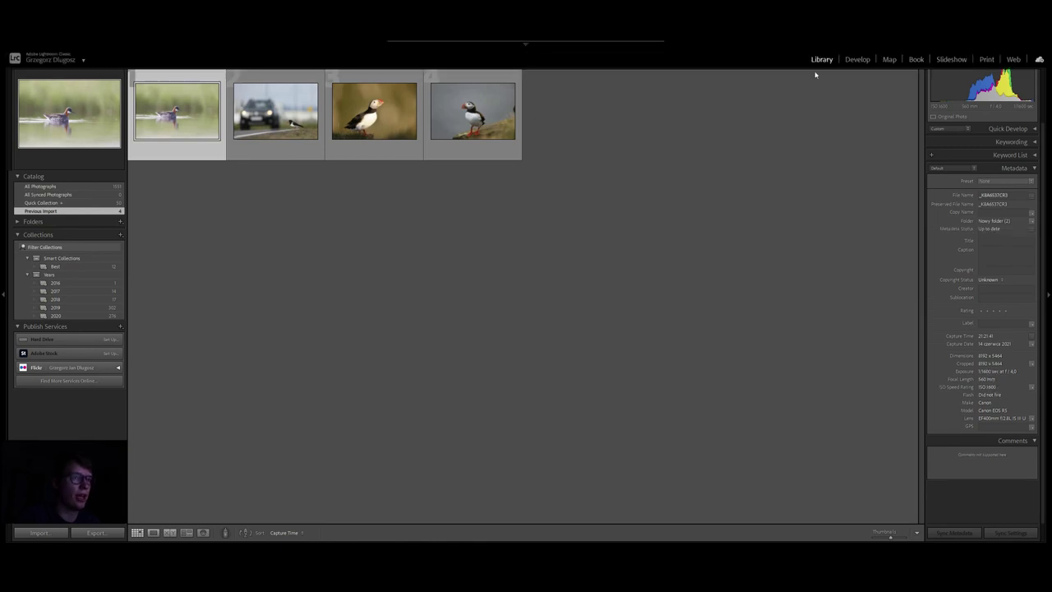
click(857, 59)
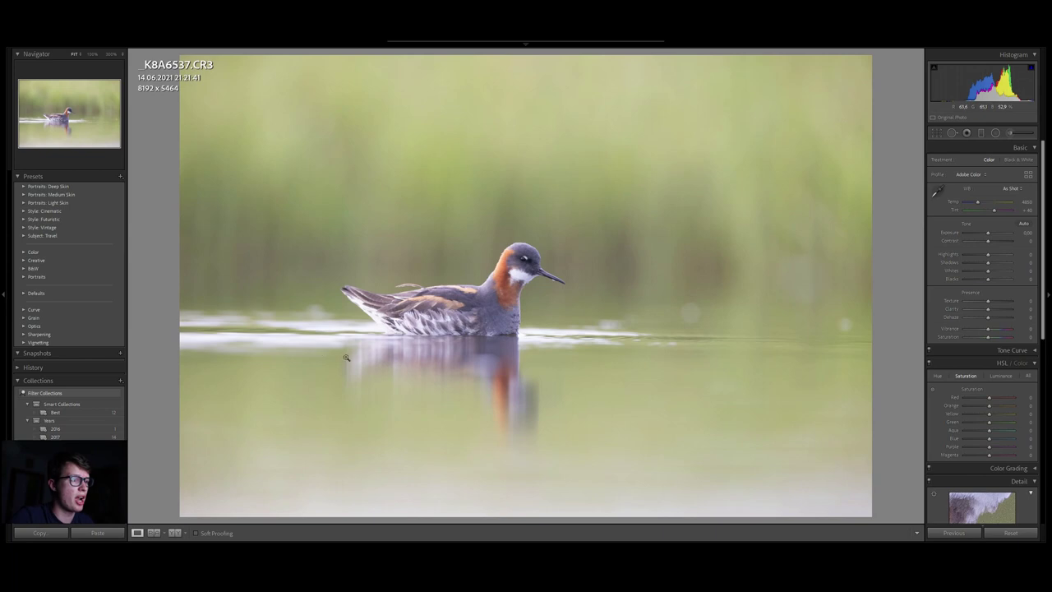
click(937, 133)
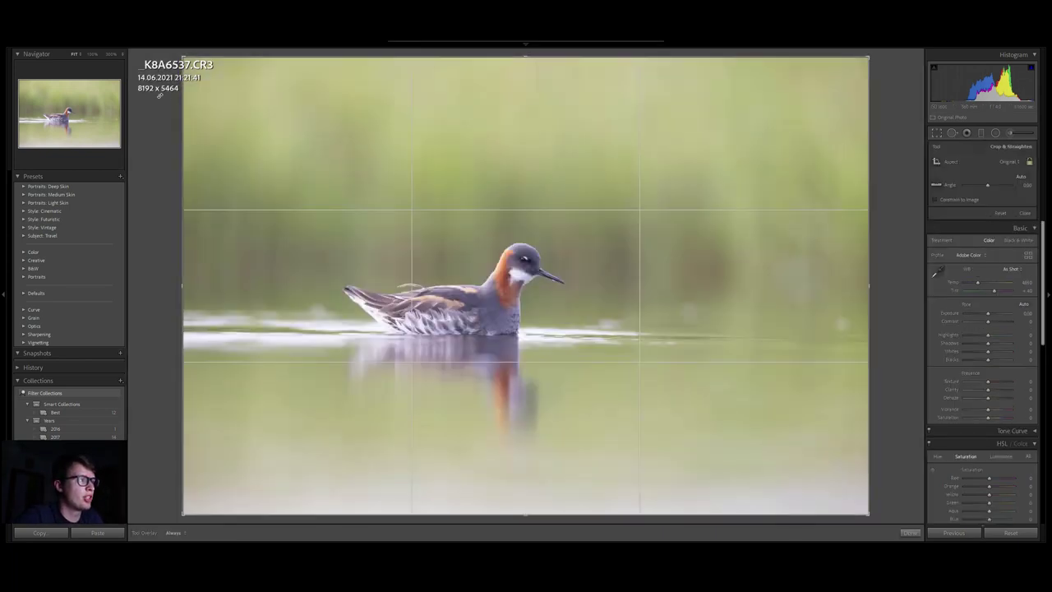
drag(527, 56, 527, 140)
drag(542, 254, 549, 291)
drag(785, 292, 781, 275)
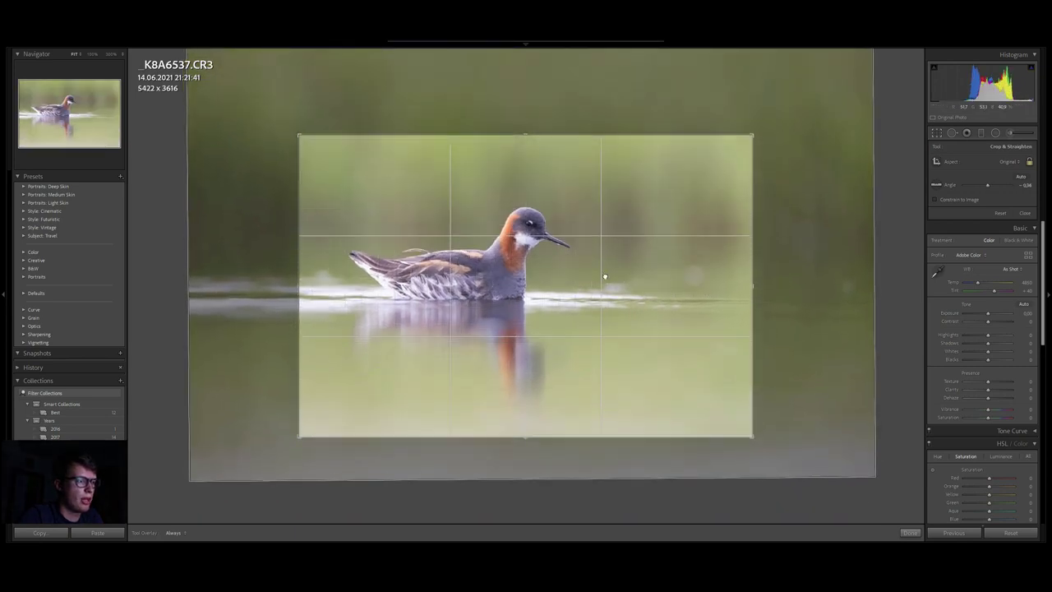
click(954, 133)
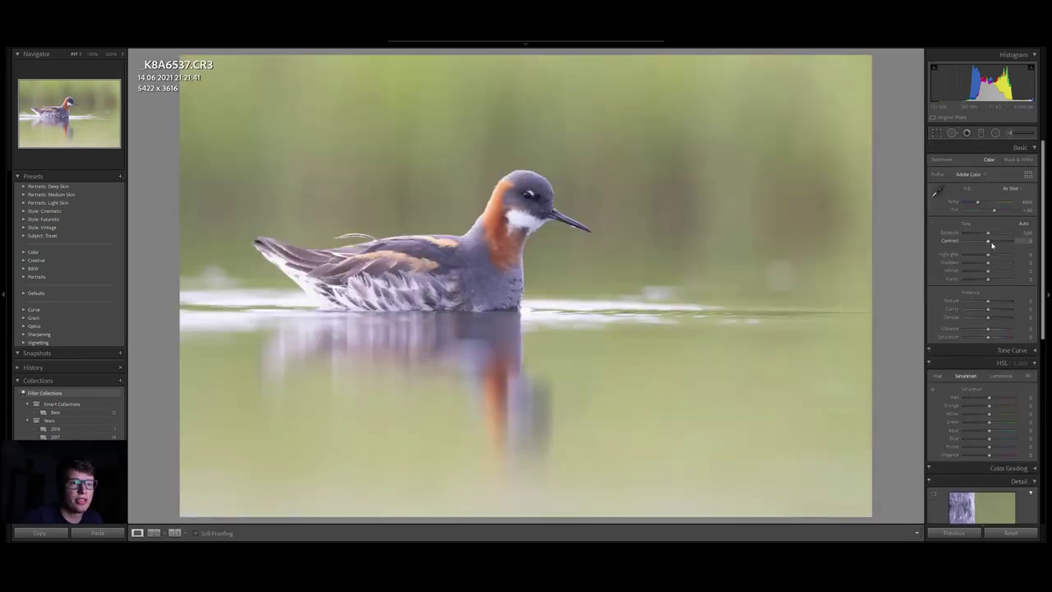
Step: Turn on the highlight clipping display, try Highlights at +100 and reset Highlights to 0
mouse_move(1031, 70)
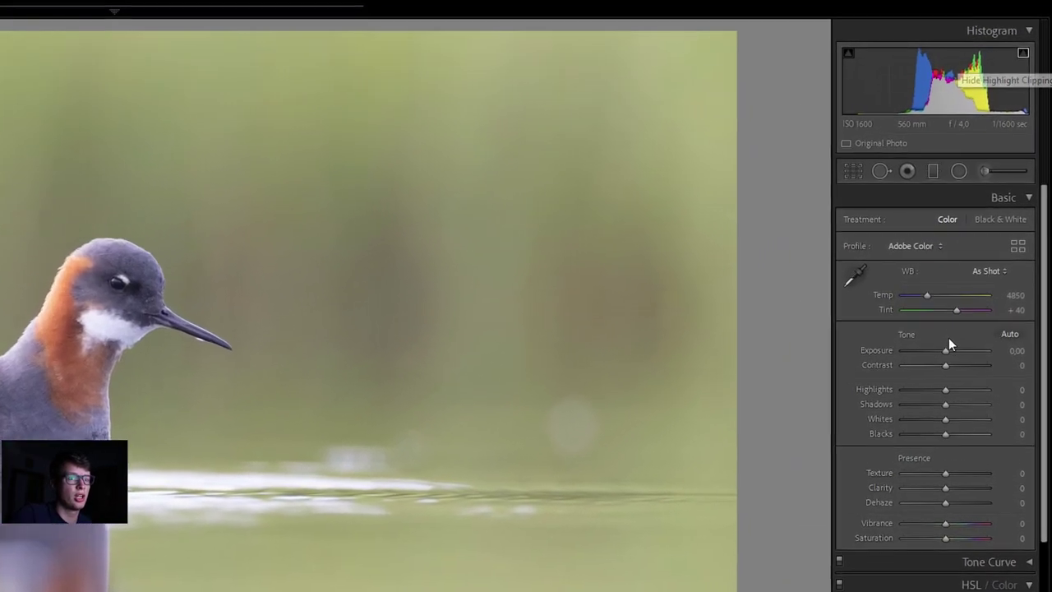
drag(929, 453, 941, 454)
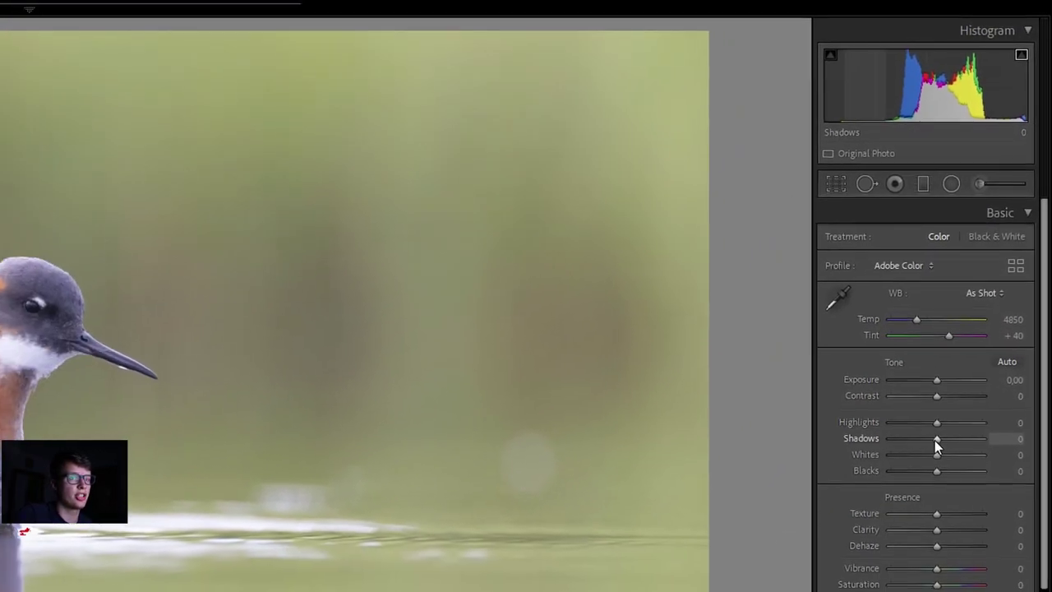
drag(969, 326, 1000, 325)
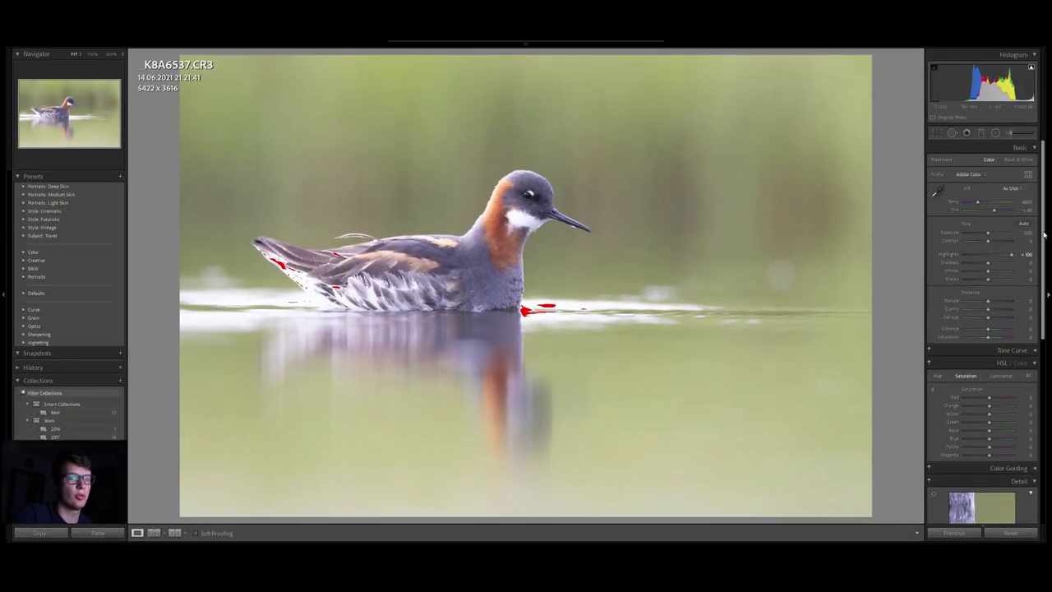
double_click(949, 256)
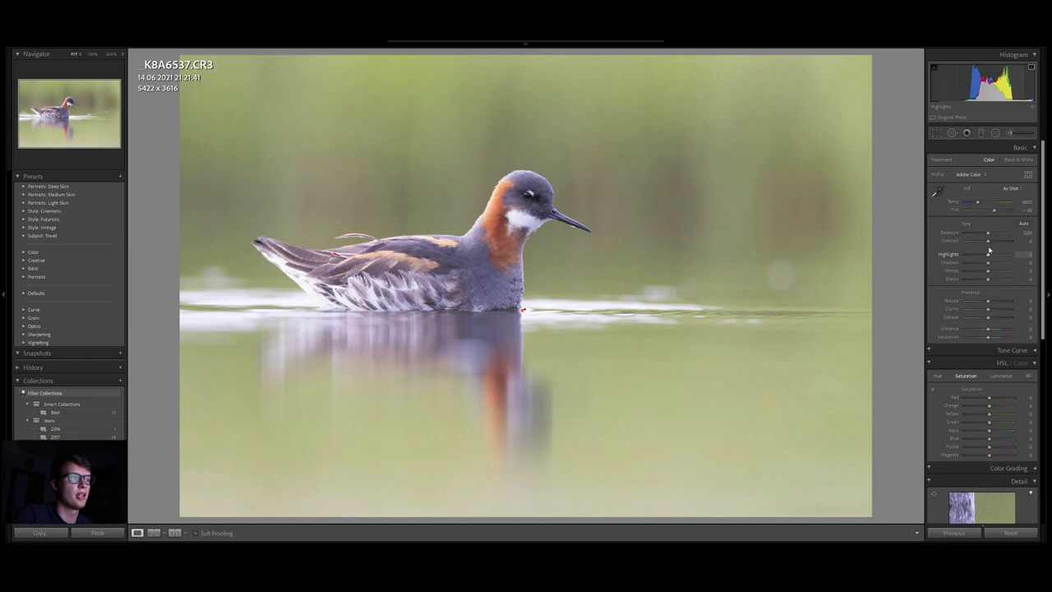
Step: Adjust the photo's tone with Contrast +23, Highlights -79 and Blacks -12, leaving Whites reset to 0
drag(989, 242, 993, 243)
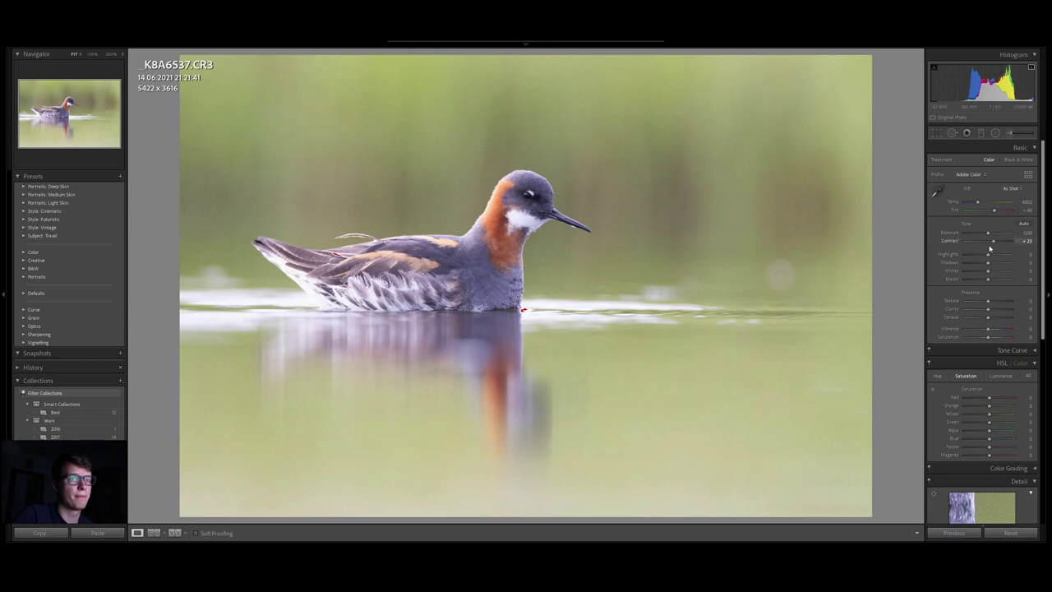
drag(989, 257, 980, 257)
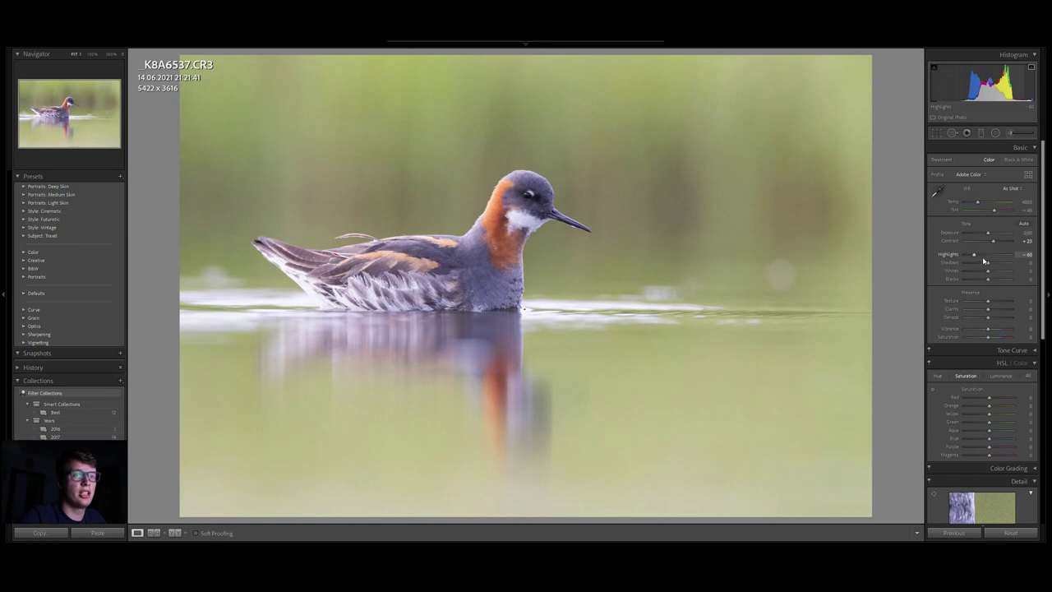
drag(976, 258, 973, 257)
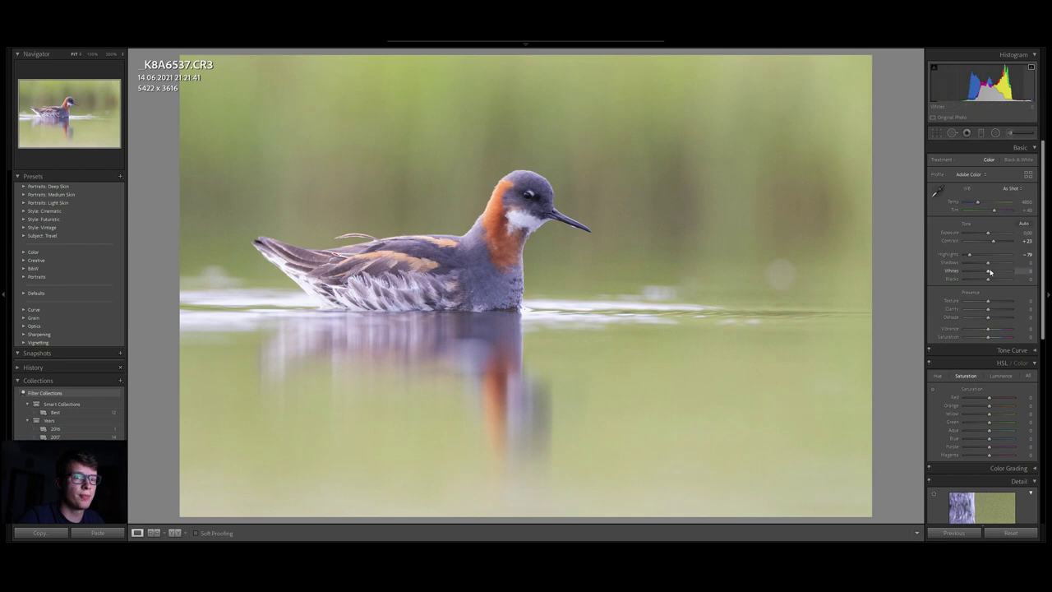
drag(989, 274, 987, 278)
double_click(954, 271)
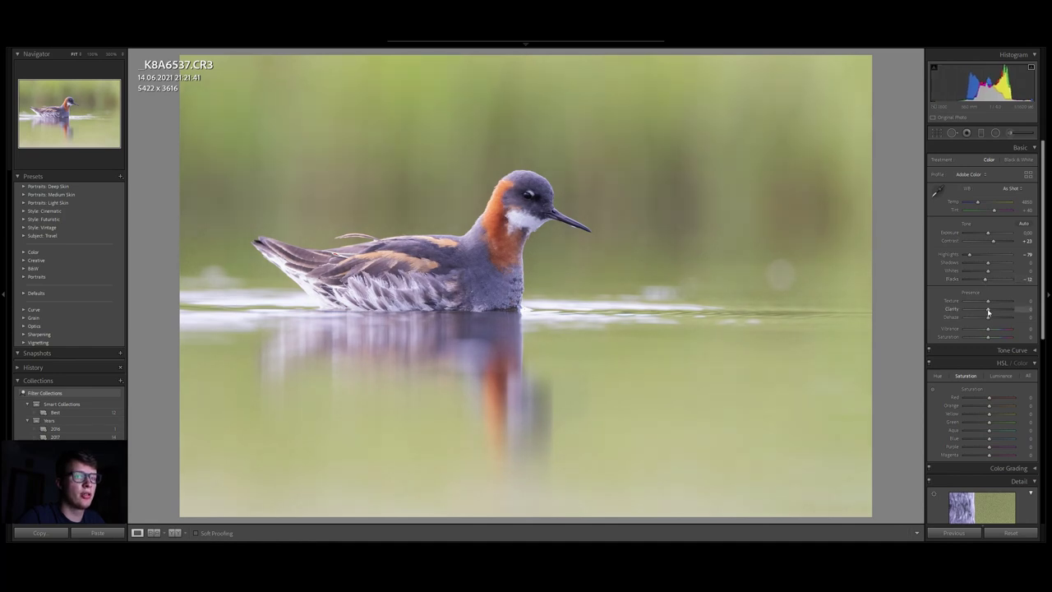
Step: Set Vibrance to +14 and Saturation to +12, and check the bird's colours close up
drag(988, 330, 991, 332)
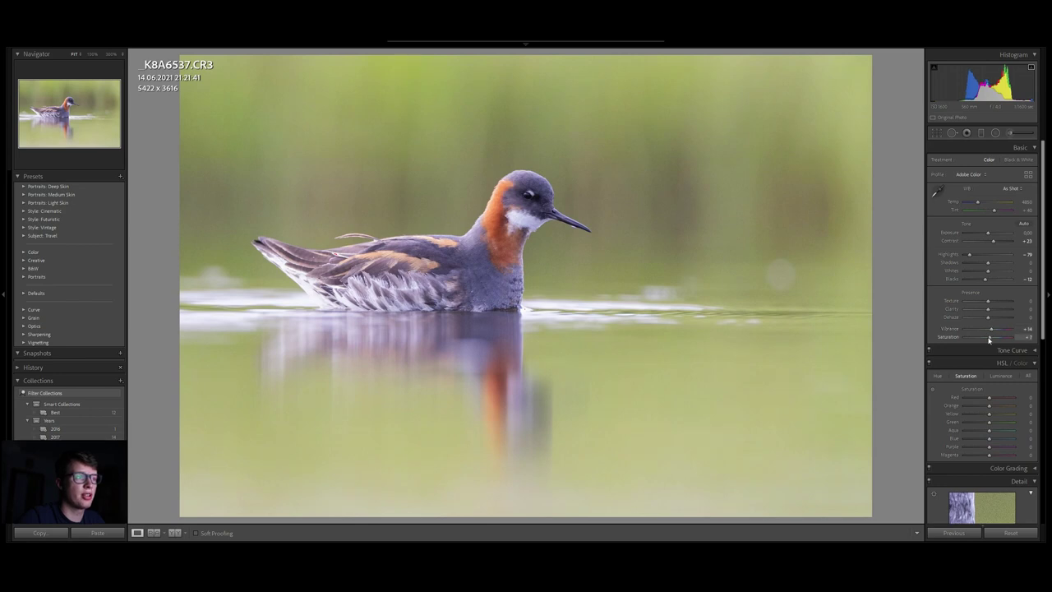
click(520, 207)
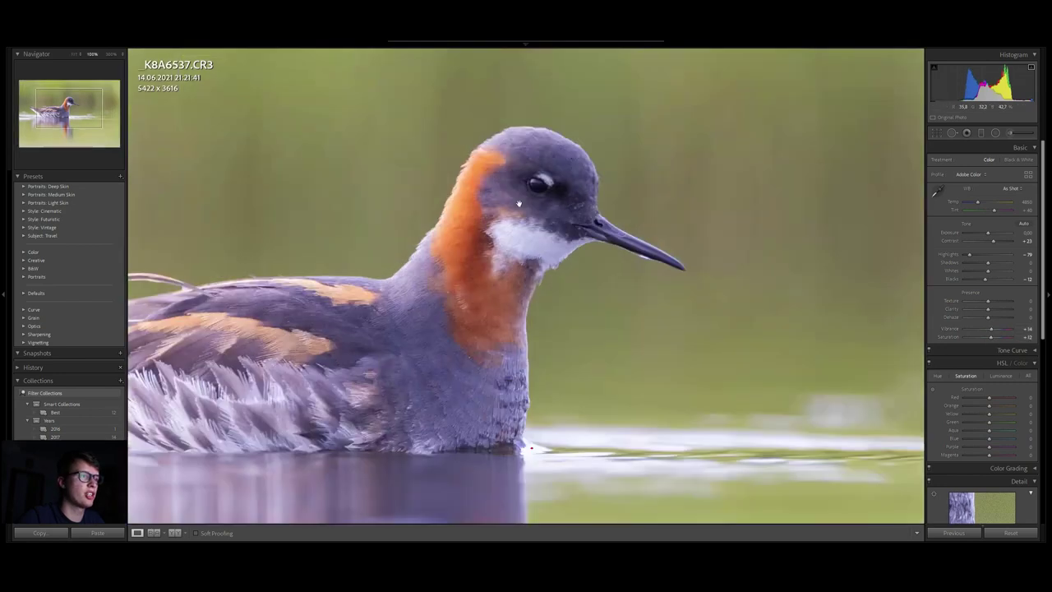
click(521, 204)
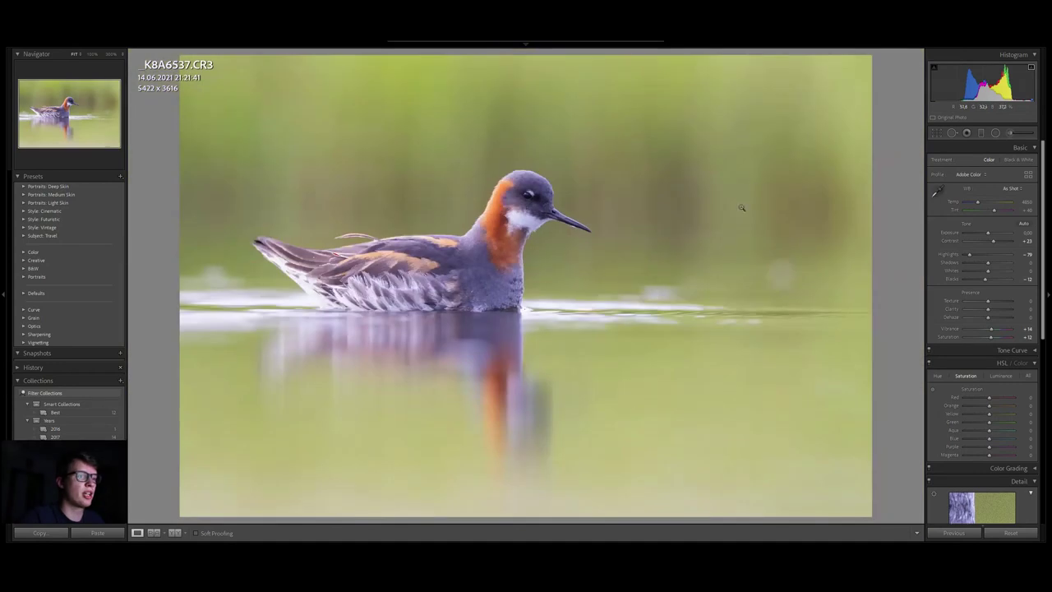
click(741, 208)
click(798, 327)
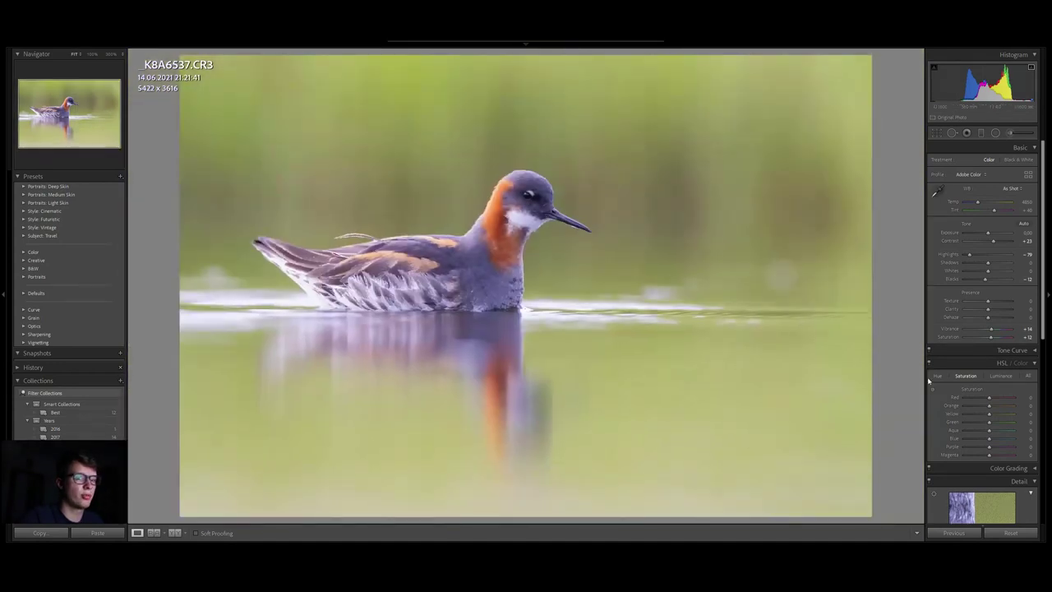
Step: Set the Blue saturation to -23 and the Orange saturation to +15 in the HSL adjustments
scroll(935, 383, down, 3)
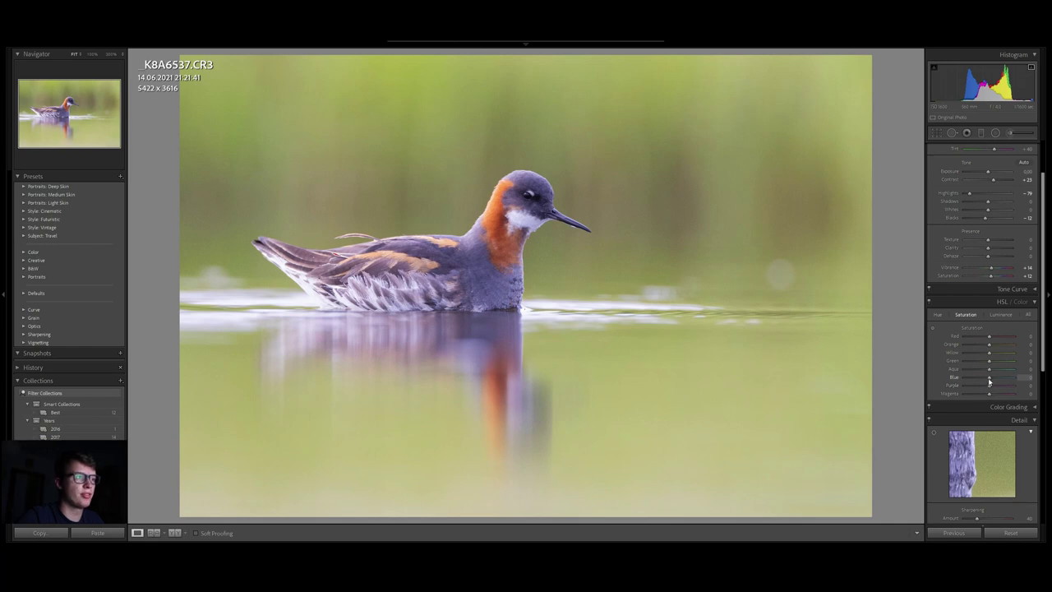
key(z)
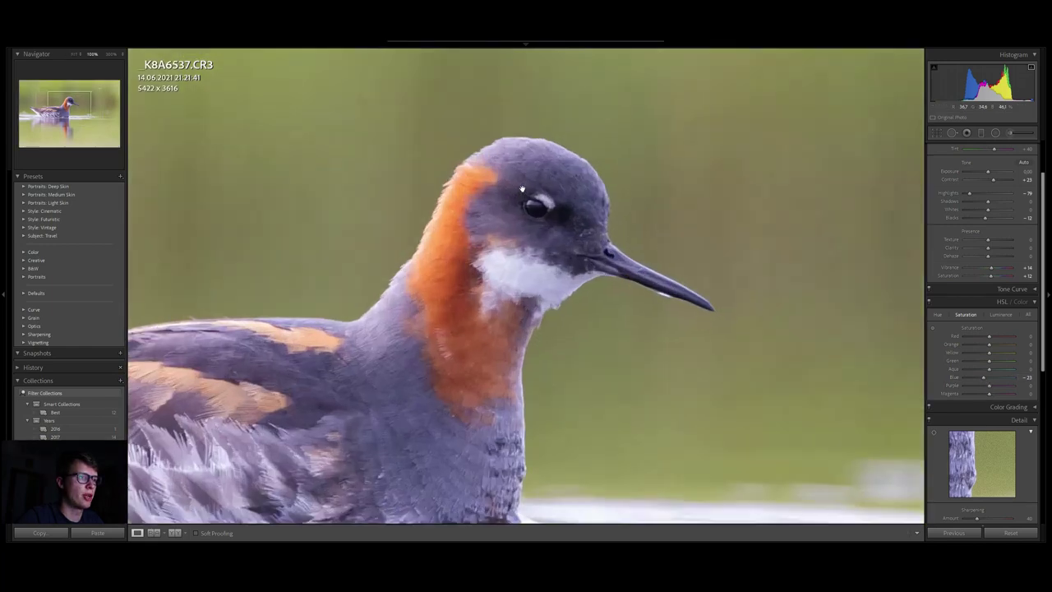
key(z)
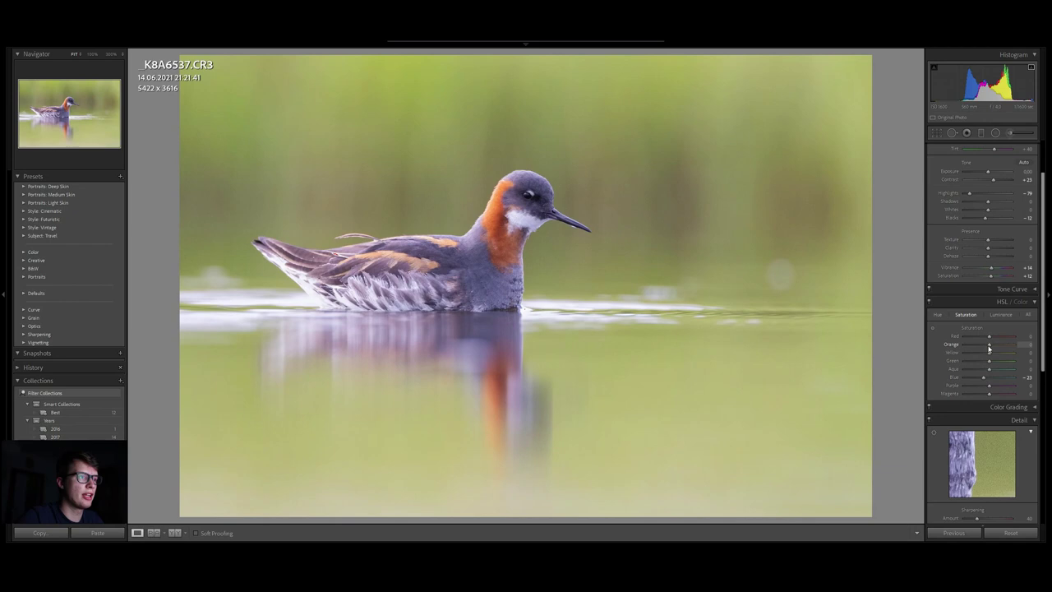
drag(992, 346, 994, 345)
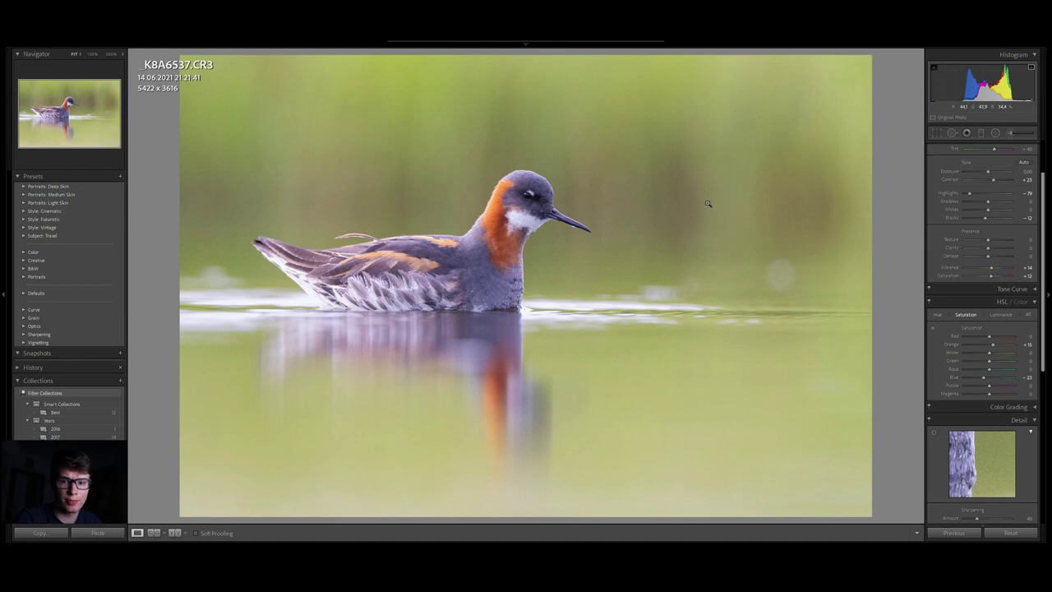
Step: Brighten the bird's eye with a size 2.0 Adjustment Brush, using raised Exposure, Whites 26 and Clarity 34
click(1011, 134)
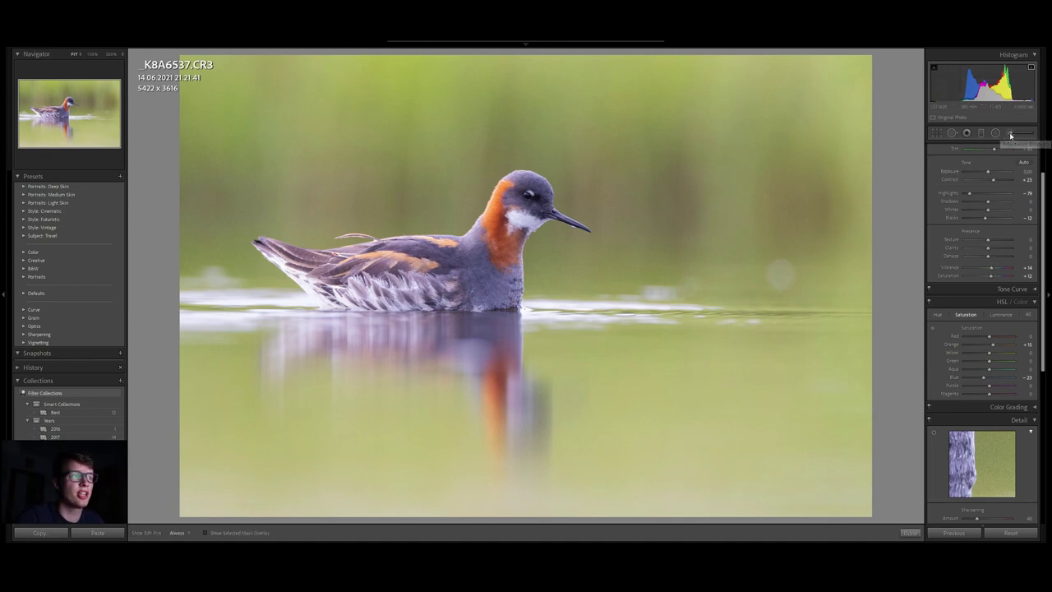
click(92, 54)
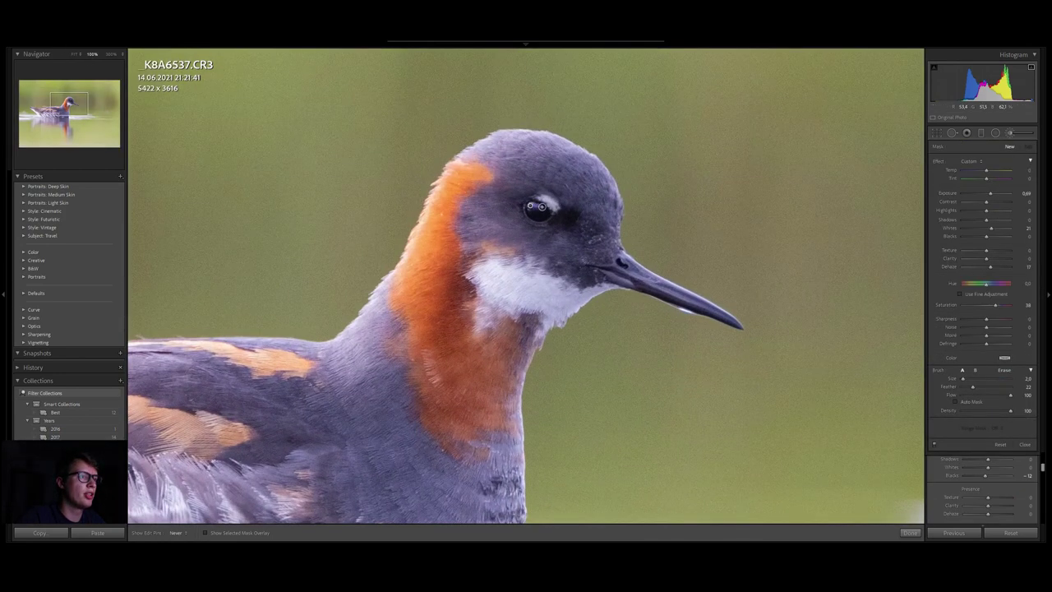
click(535, 207)
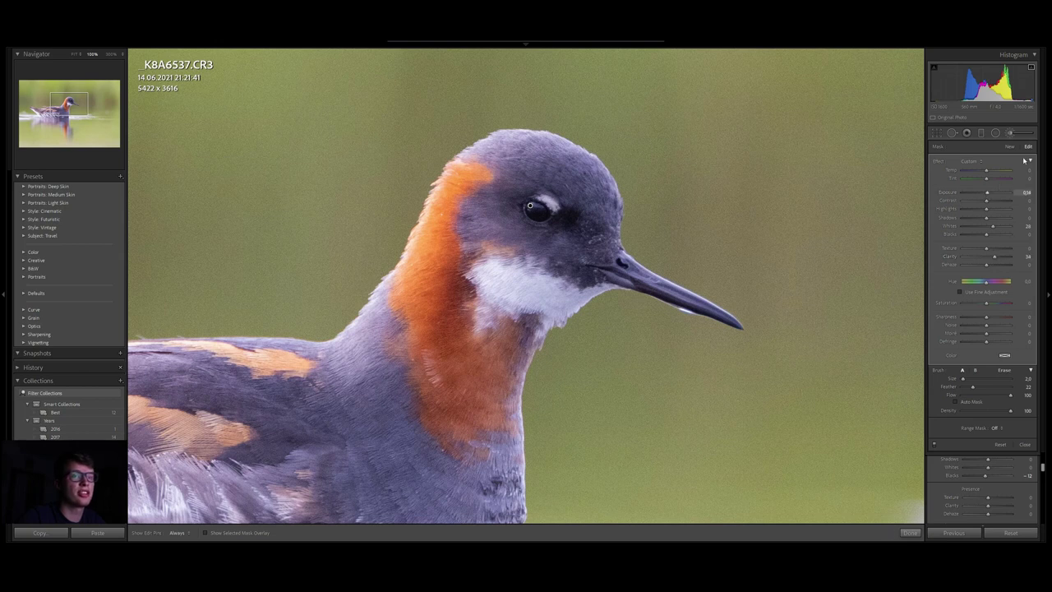
click(1011, 134)
click(685, 235)
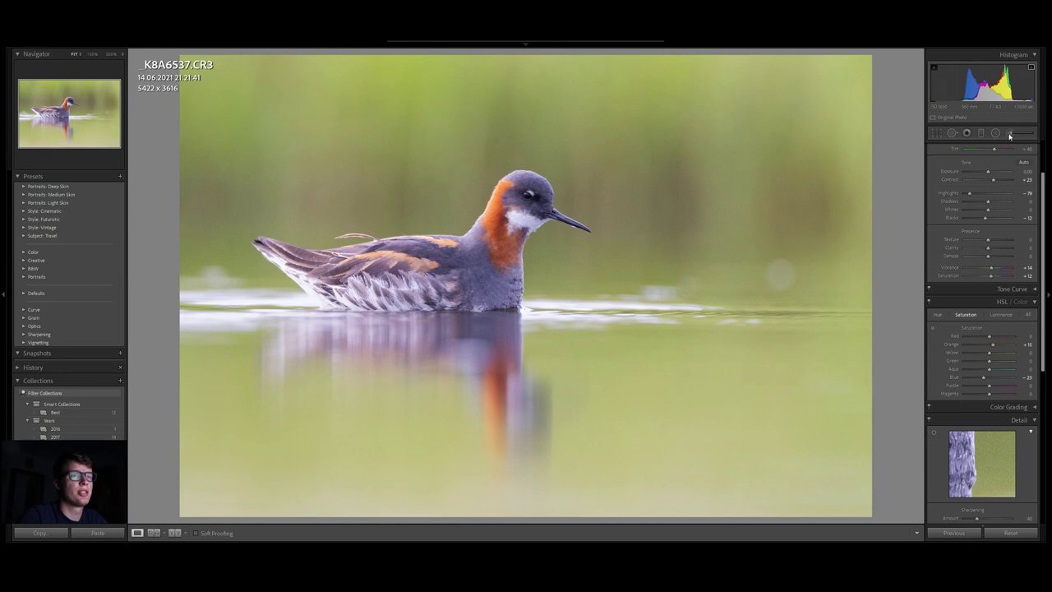
Step: Heal the pale round spot in the background beyond the bird's beak with a size 77 Spot Removal brush
click(793, 278)
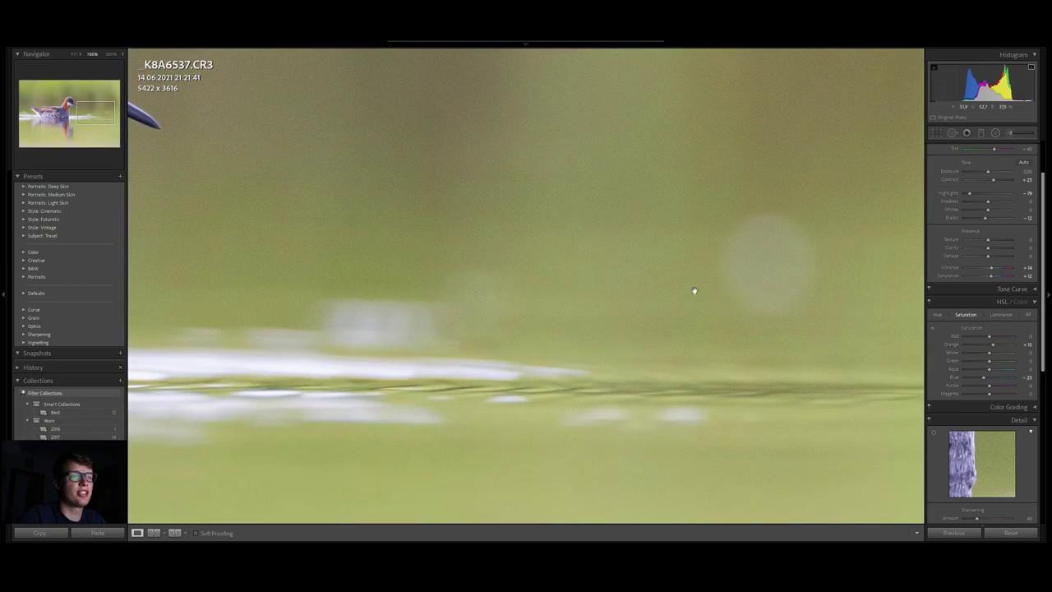
click(953, 132)
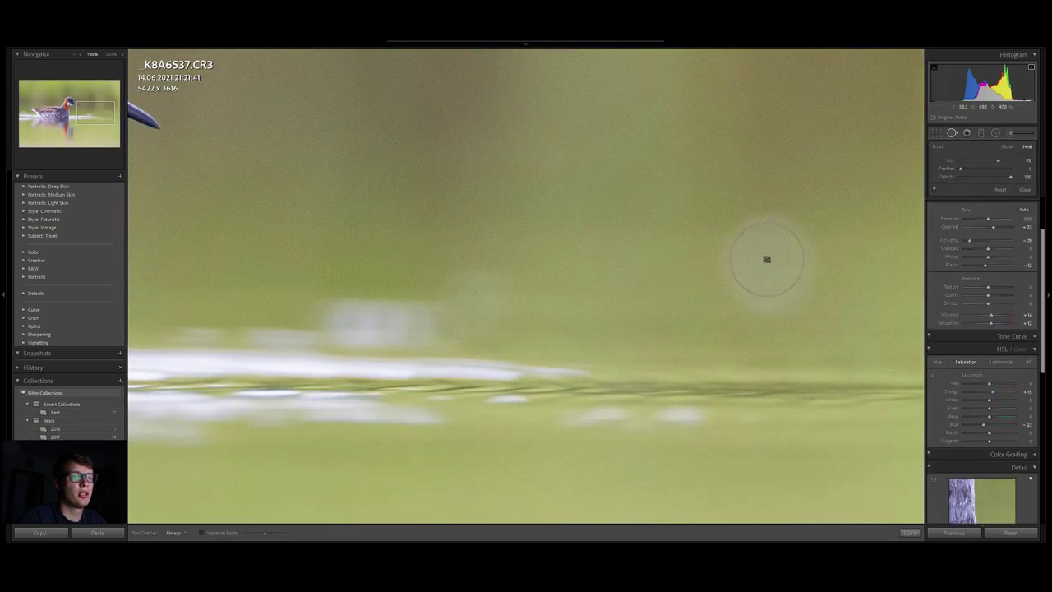
scroll(771, 258, up, 3)
click(773, 258)
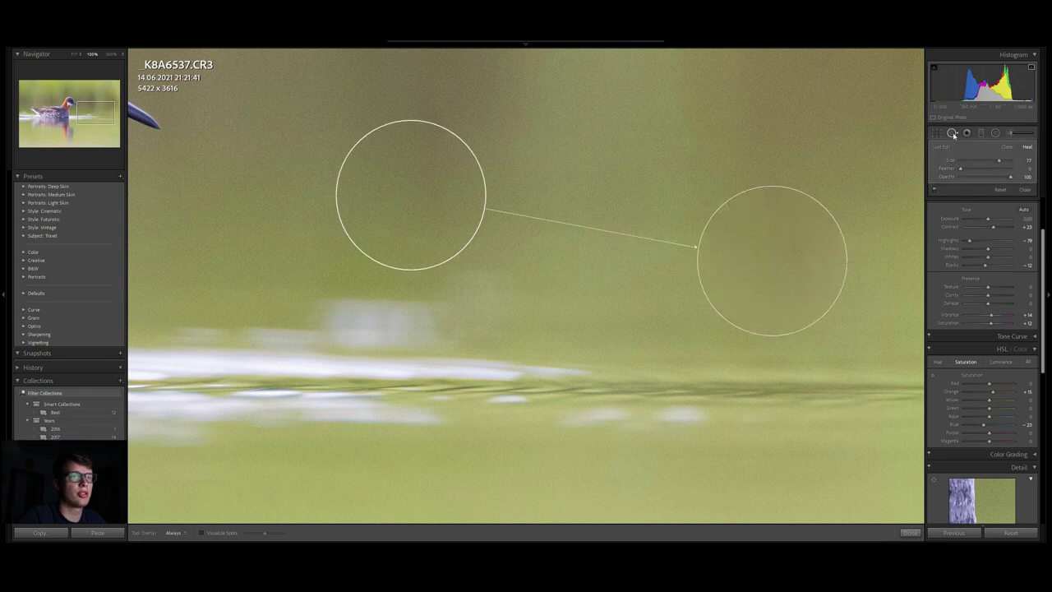
Step: Move the healed spot's source to the clean background just right of it and finish the spot removal
key(q)
key(ctrl+minus)
key(ctrl+minus)
key(q)
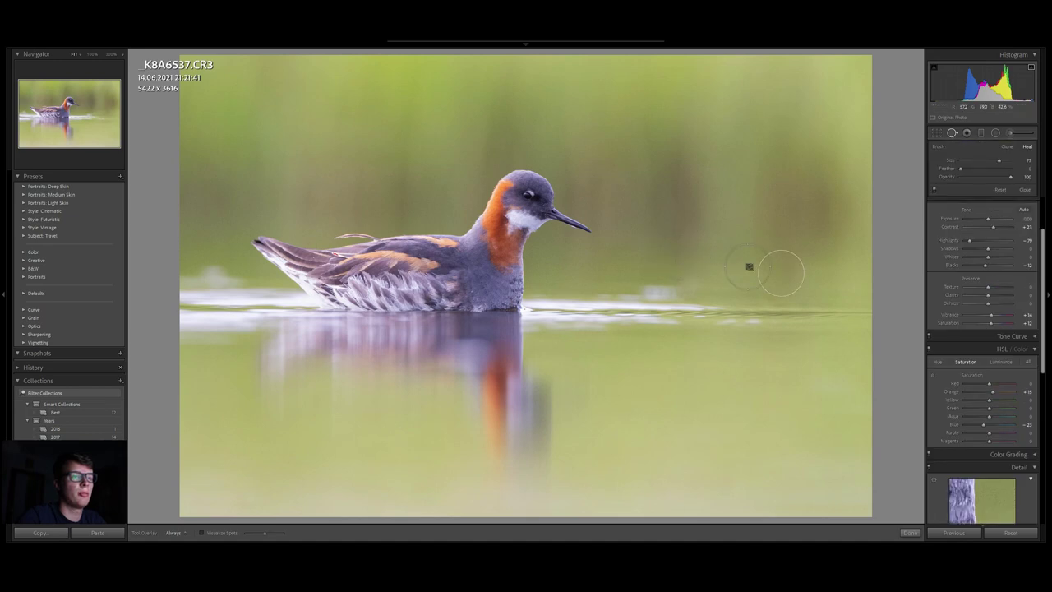
click(835, 270)
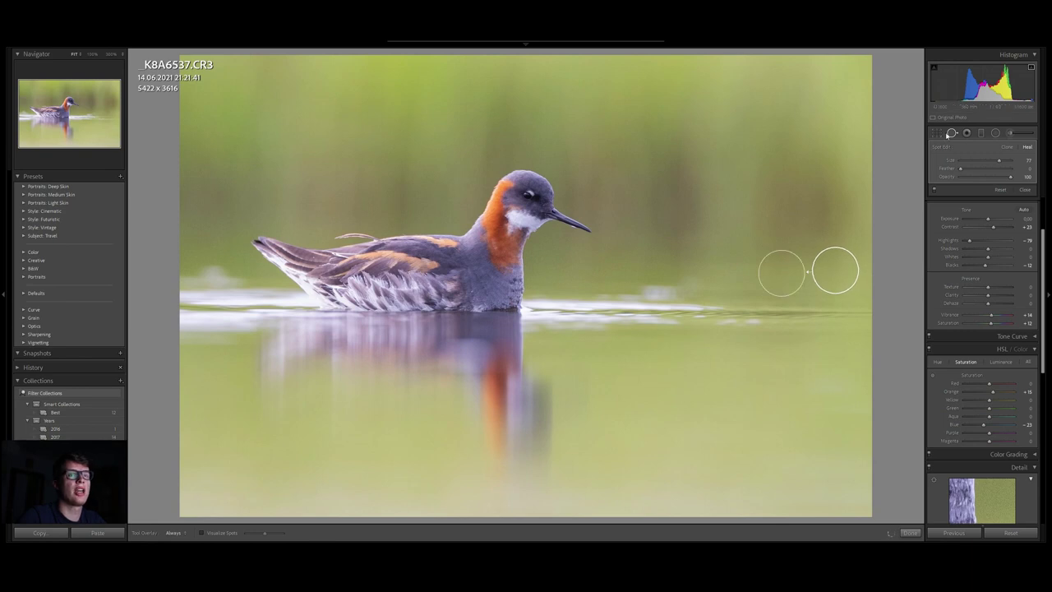
click(952, 134)
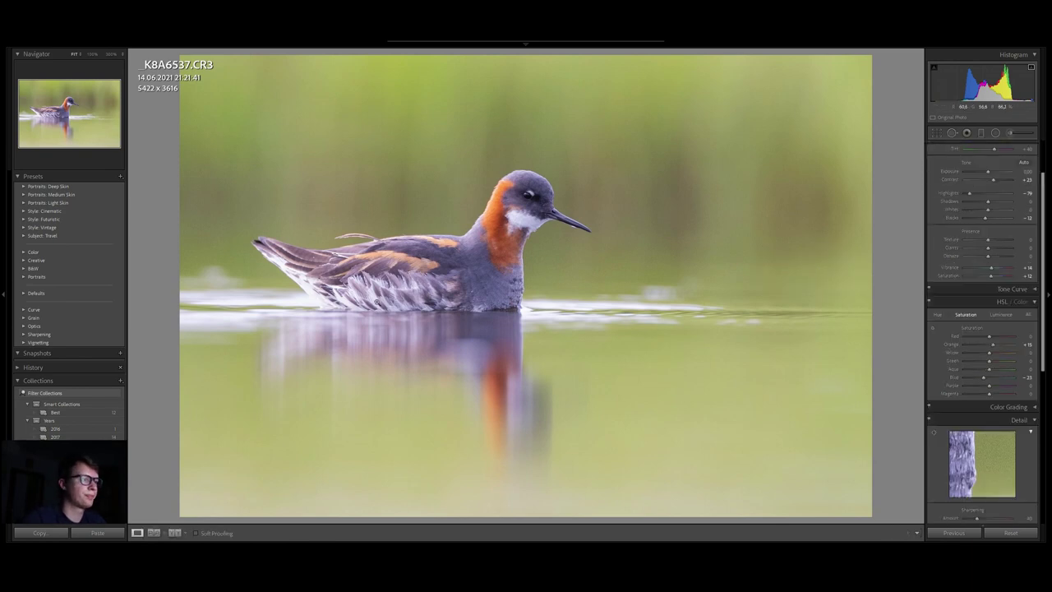
Step: Paint a size 8.0 Adjustment Brush mask over the bird's head and neck, reset its effect settings and show the mask overlay
key(k)
scroll(536, 205, up, 3)
mouse_move(538, 210)
mouse_down()
mouse_move(527, 189)
mouse_move(516, 190)
mouse_move(498, 220)
mouse_move(510, 232)
mouse_move(519, 221)
mouse_move(500, 284)
mouse_up()
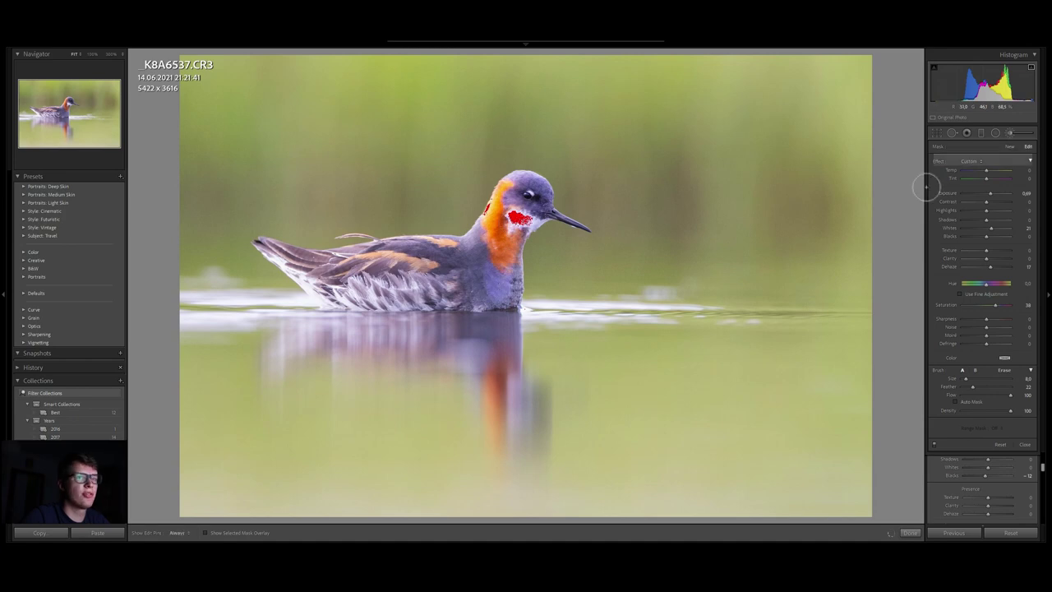
double_click(938, 162)
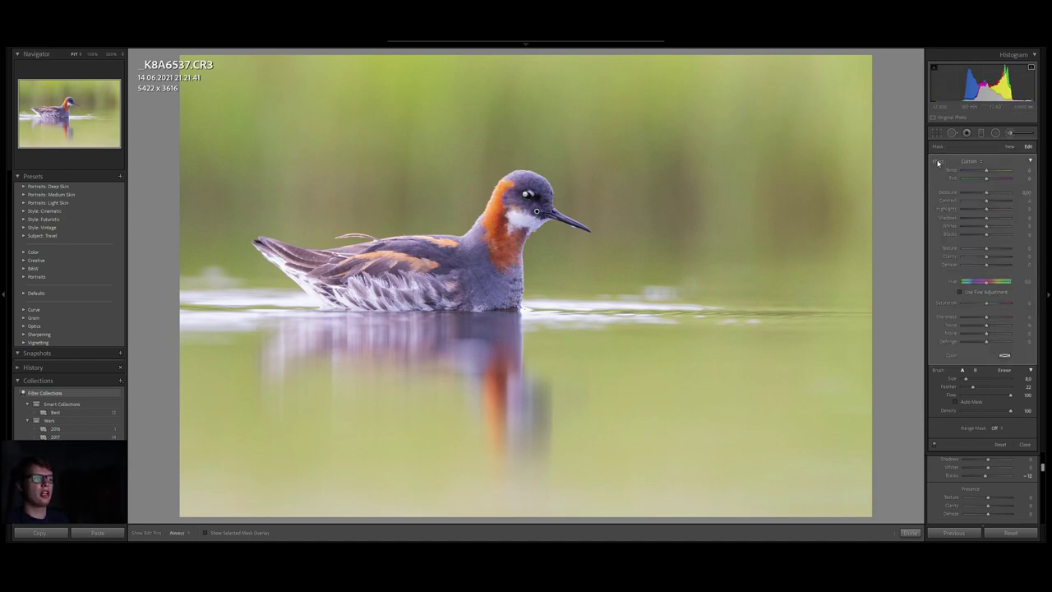
key(p)
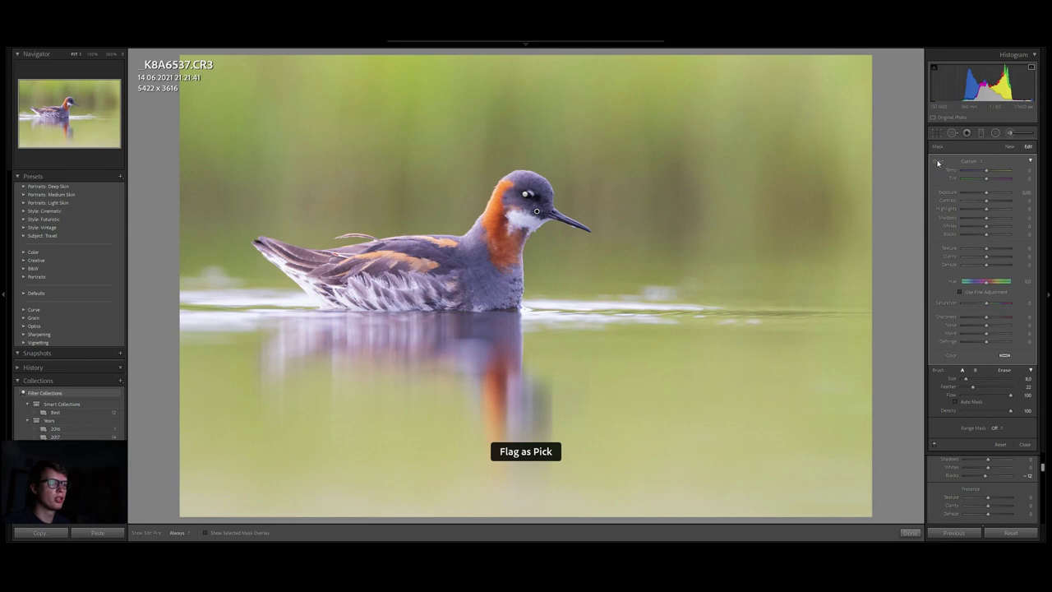
key(o)
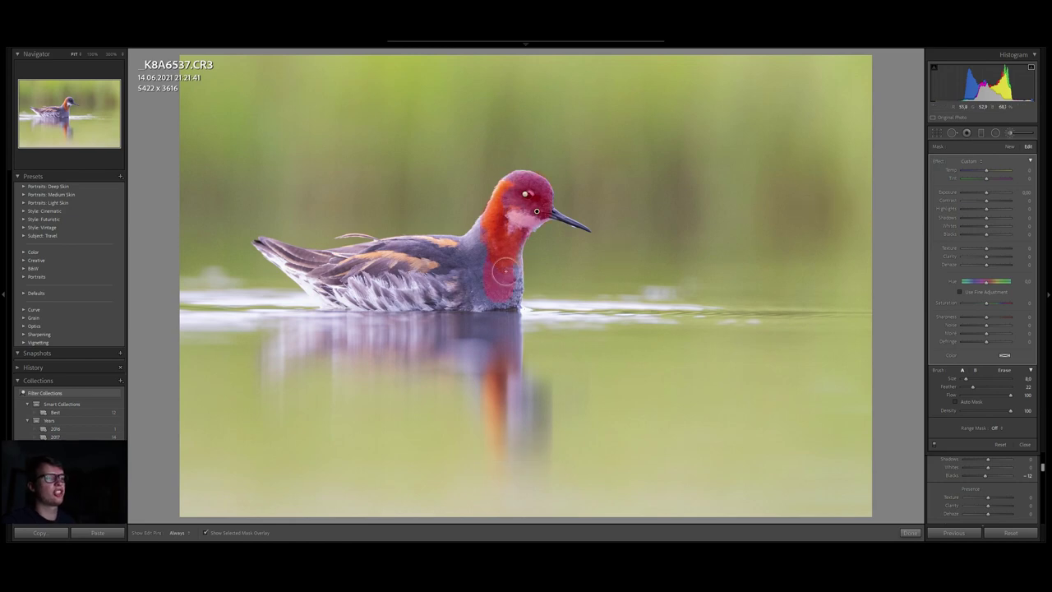
Step: Extend the brush mask over the bird's whole body to the tail, enlarging the brush to size 11.0
key(h)
mouse_move(486, 294)
mouse_down()
mouse_move(477, 262)
mouse_move(485, 231)
mouse_move(462, 250)
mouse_move(352, 259)
mouse_move(328, 271)
mouse_move(325, 293)
mouse_move(403, 279)
mouse_up()
drag(99, 113, 43, 112)
scroll(495, 235, up, 3)
mouse_move(485, 233)
mouse_down()
mouse_move(265, 184)
mouse_move(386, 320)
mouse_move(354, 280)
mouse_move(493, 308)
mouse_up()
click(77, 54)
key(p)
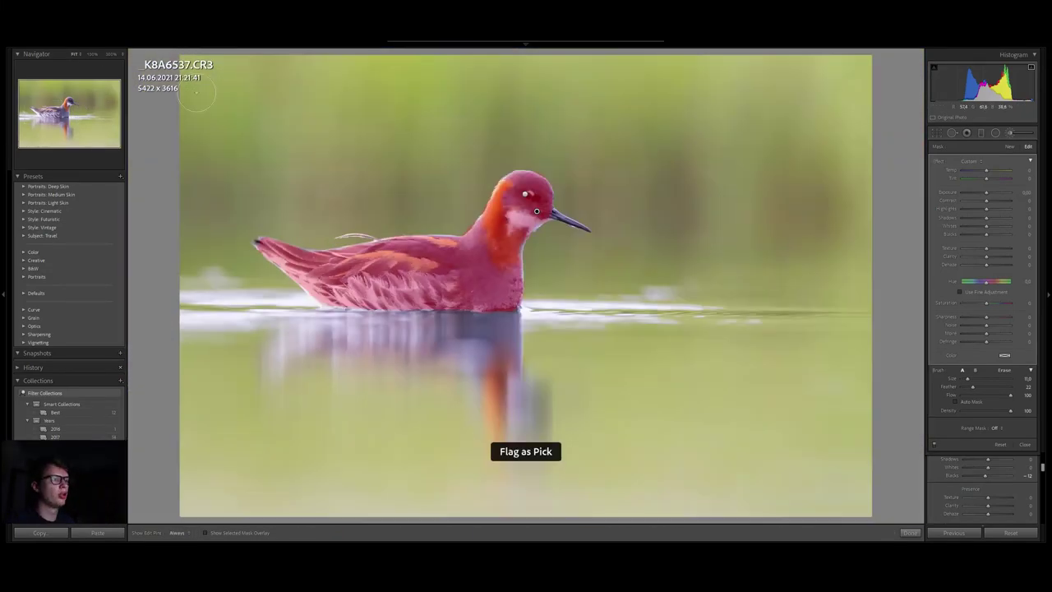
Step: Hide the mask overlay and set the bird mask to Highlights -36, Shadows 29, Texture 12 and Clarity 17, with slightly lowered Blacks
key(o)
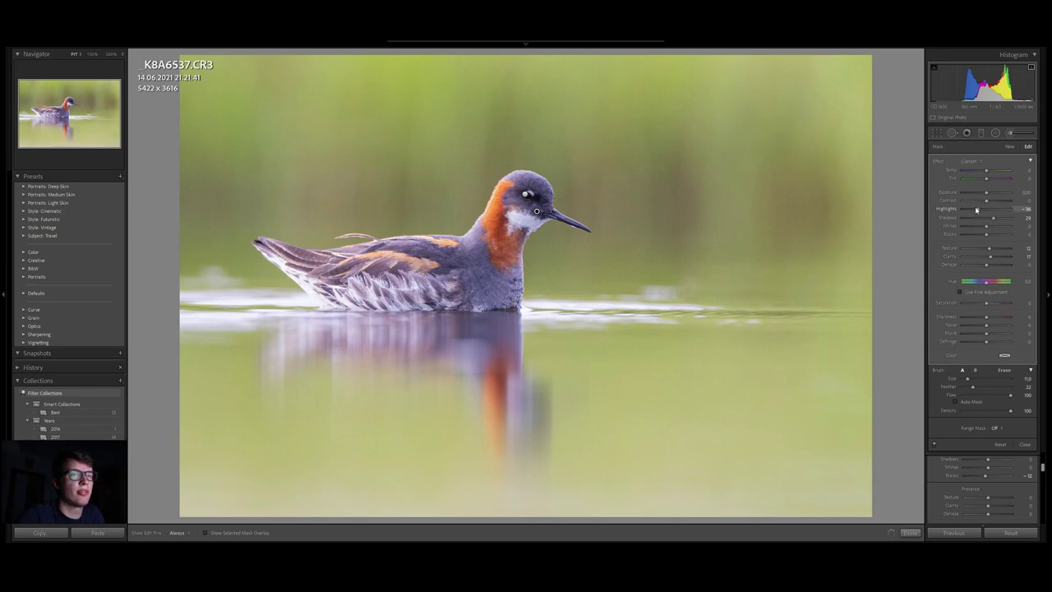
drag(990, 229, 986, 227)
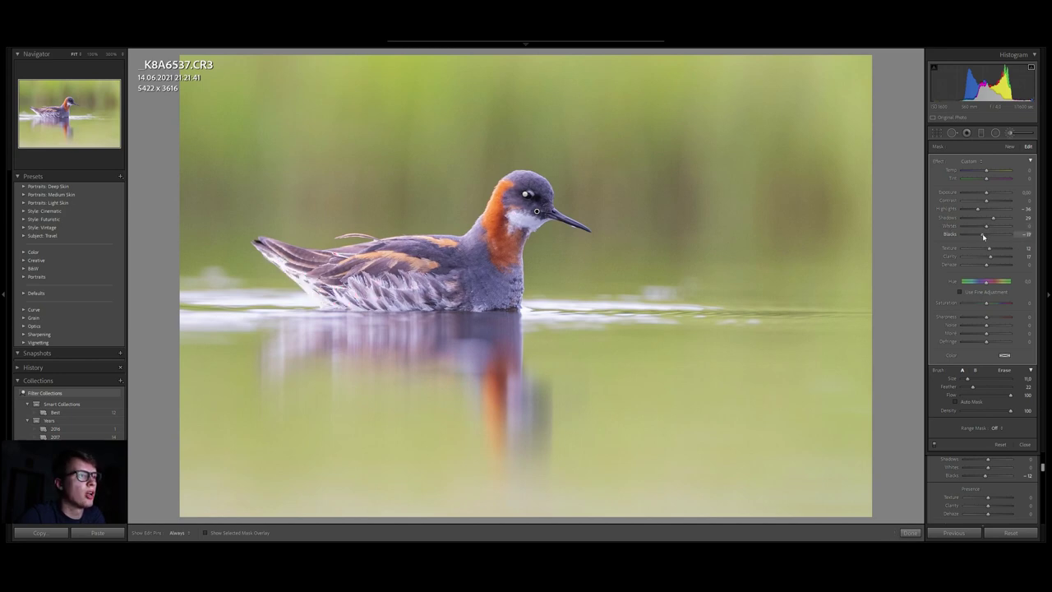
drag(983, 236, 981, 236)
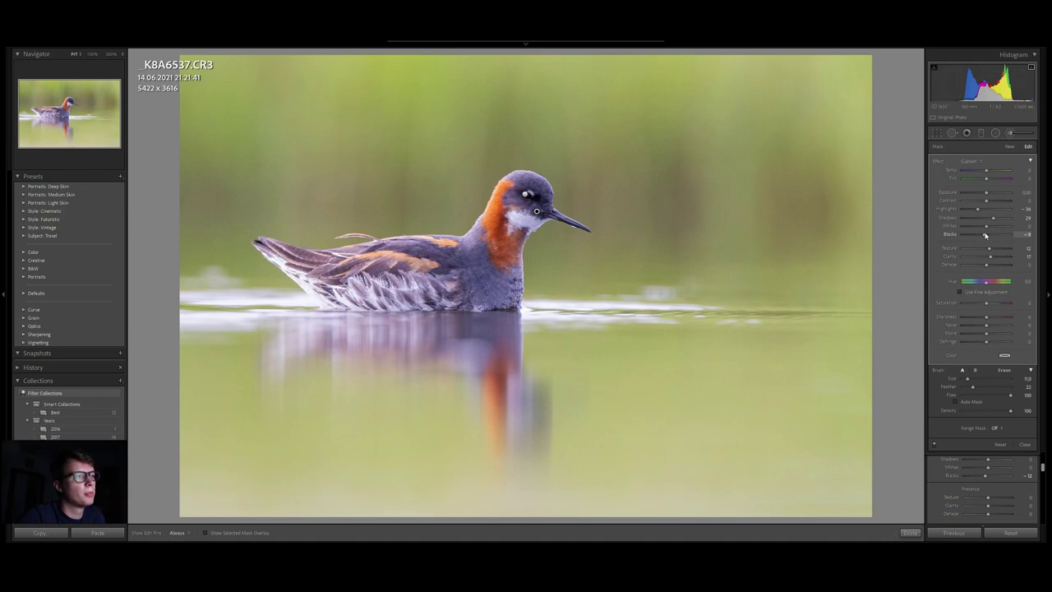
click(1014, 133)
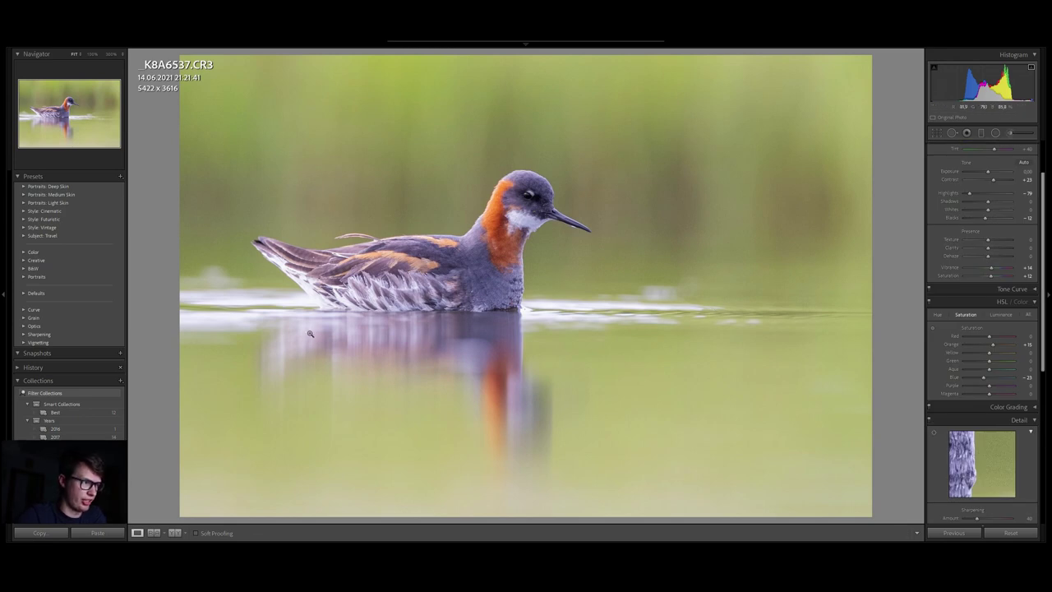
Step: Darken the bright water streak behind the bird's tail with a new Adjustment Brush mask using Highlights -100 and Whites -38
click(273, 305)
drag(292, 305, 559, 307)
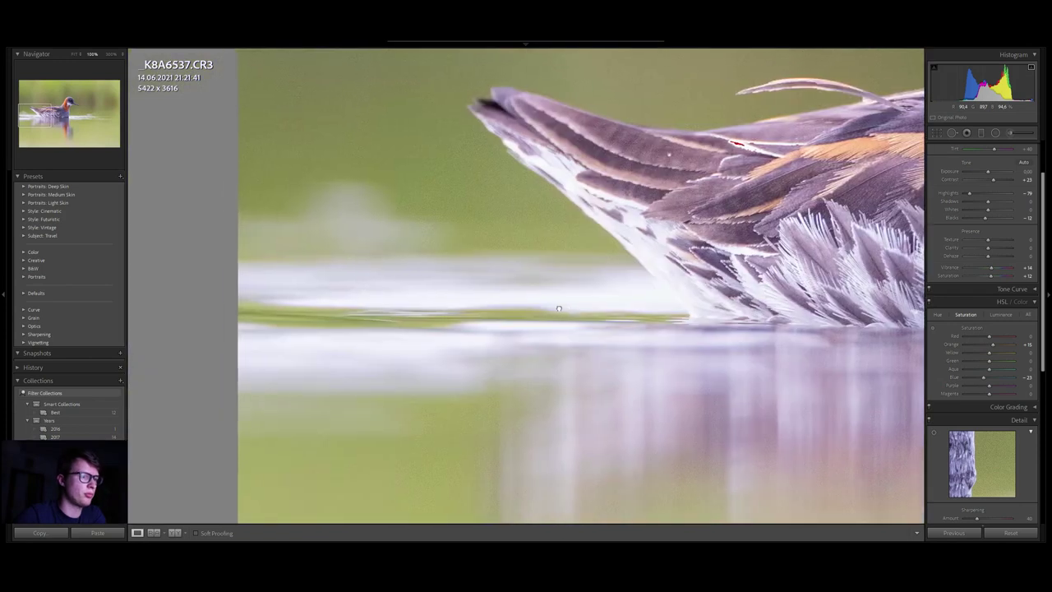
click(1008, 134)
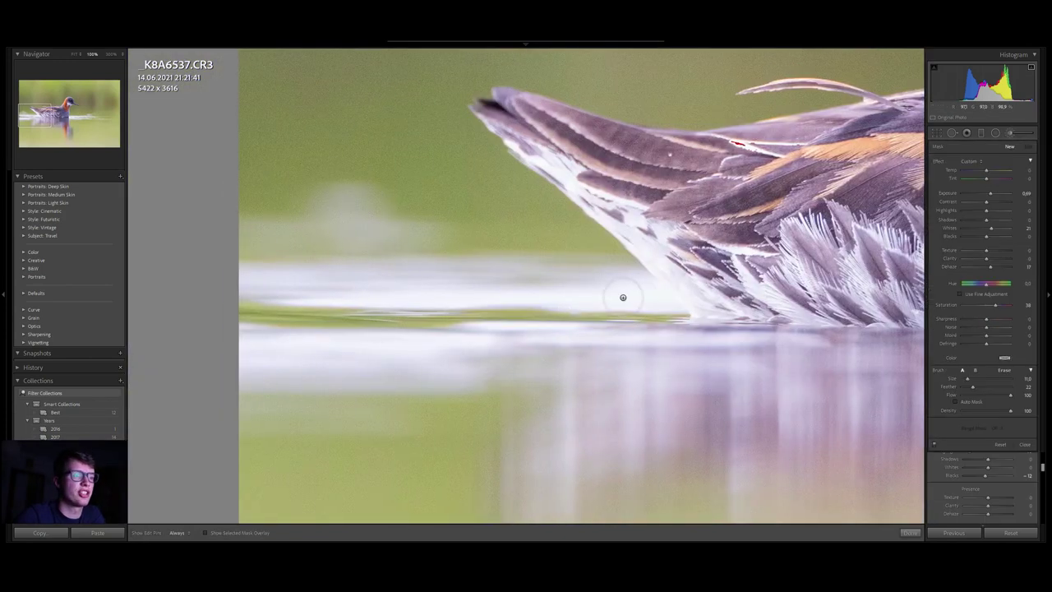
mouse_move(653, 302)
mouse_down()
mouse_move(629, 290)
mouse_move(661, 293)
mouse_move(637, 289)
mouse_up()
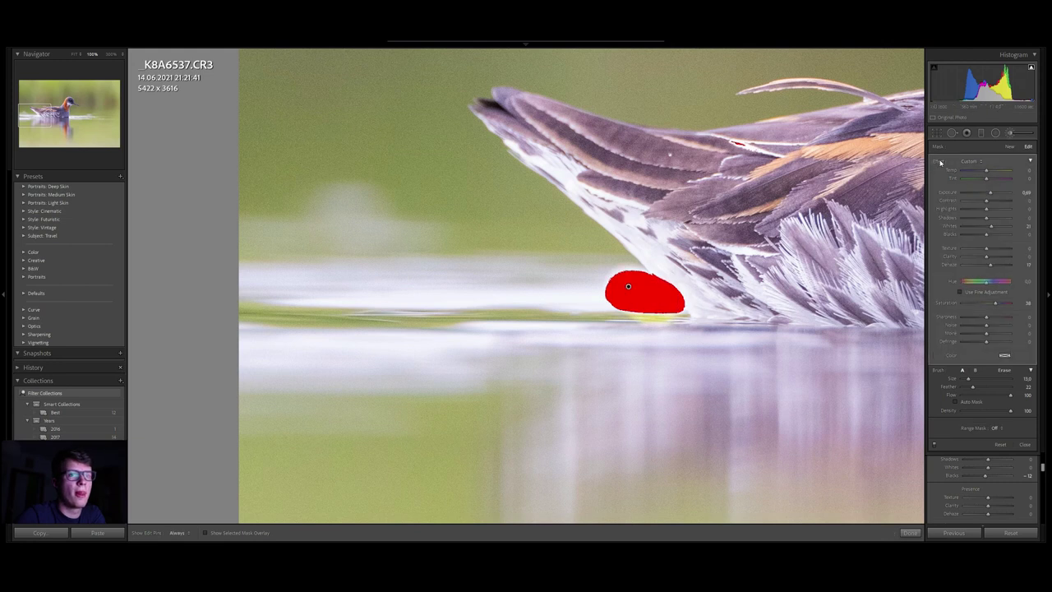
mouse_move(985, 209)
mouse_down()
mouse_move(949, 212)
mouse_move(977, 226)
mouse_up()
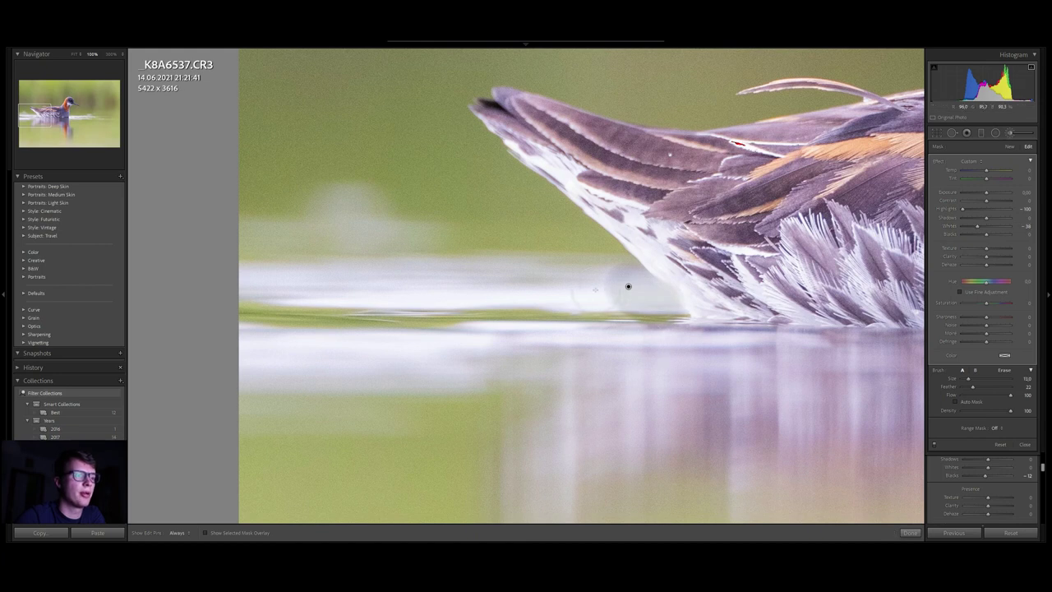
drag(600, 288, 218, 287)
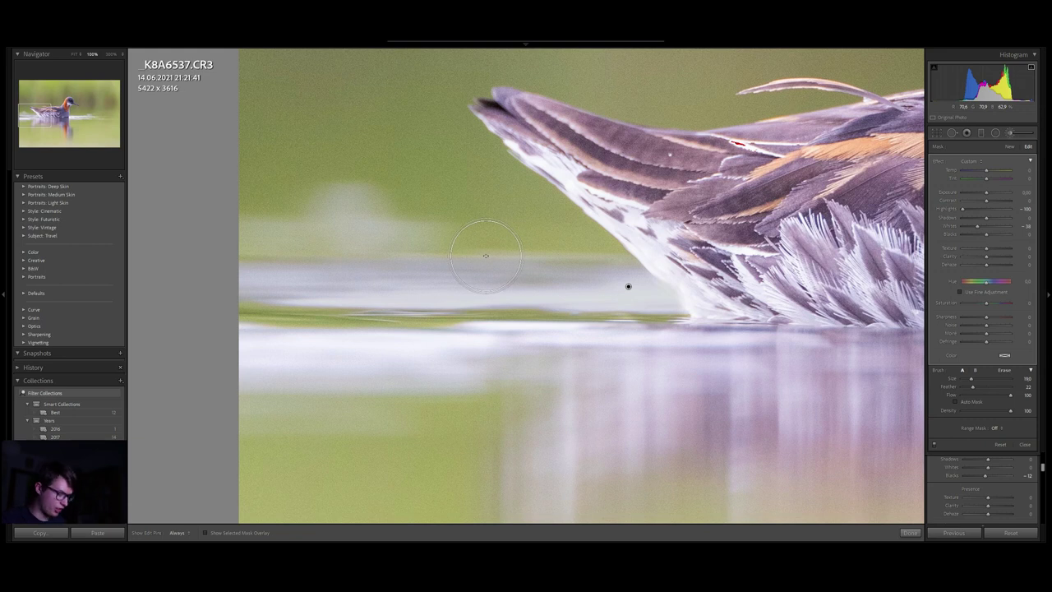
Step: Erase the brush mask's spill along the upper edge of the water streak behind the tail
key(alt)
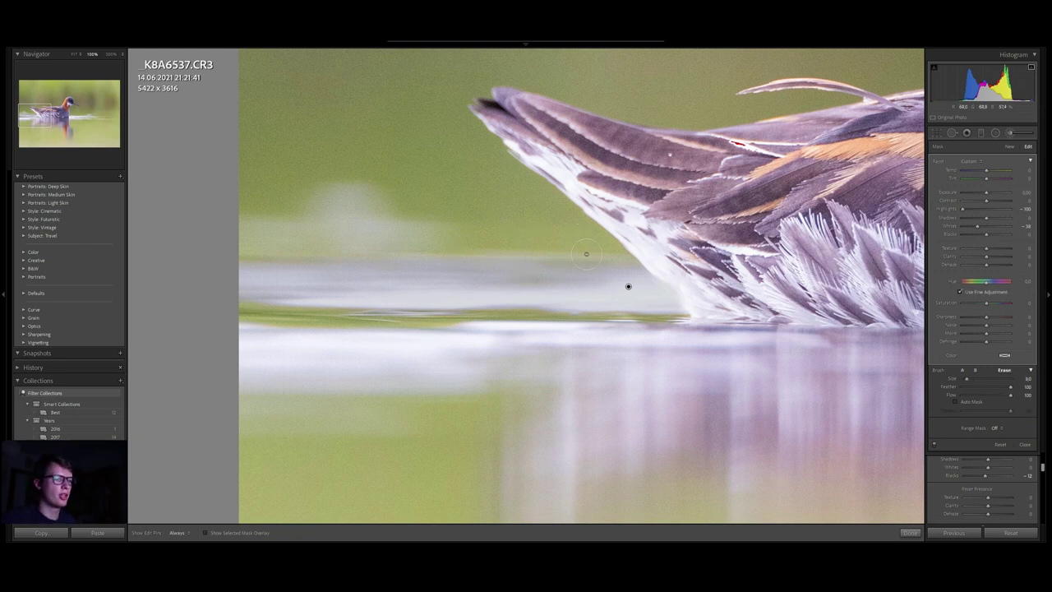
scroll(611, 236, up, 1)
mouse_move(610, 236)
mouse_down()
mouse_move(493, 260)
mouse_move(235, 254)
mouse_up()
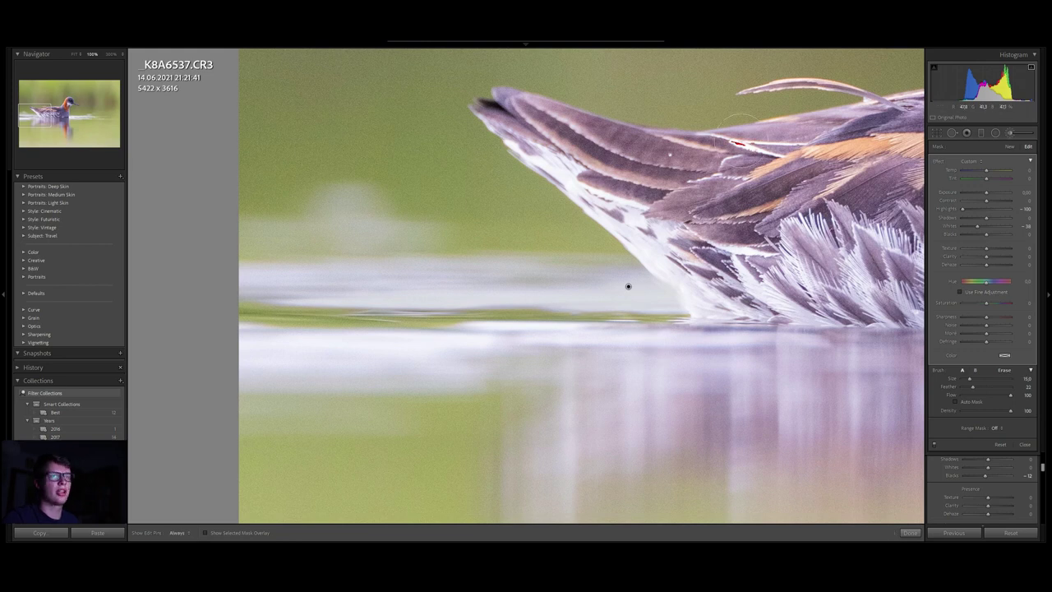
key(k)
click(623, 364)
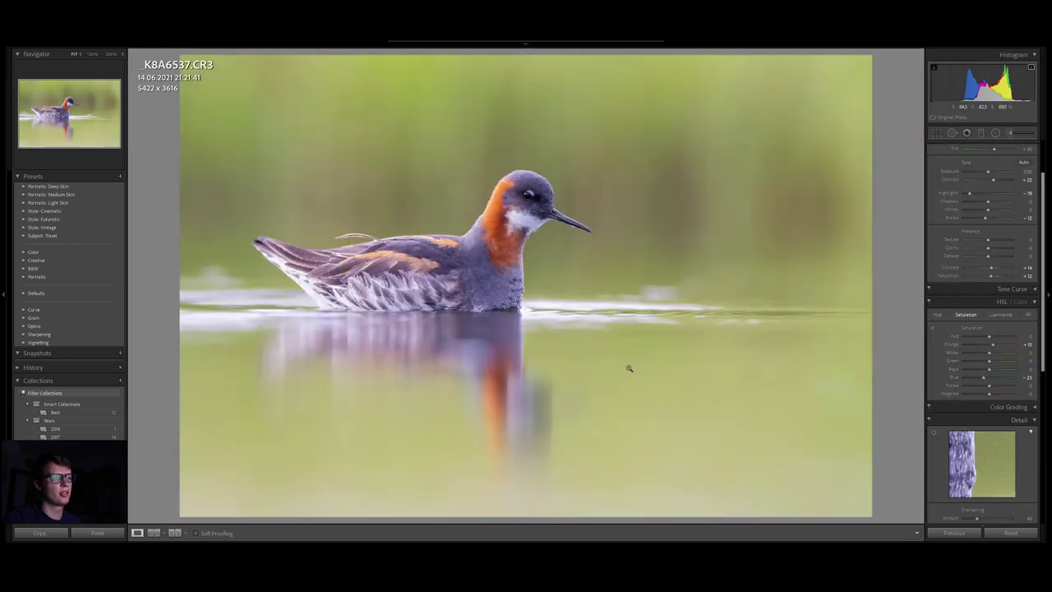
Step: Ease the Whites reduction slightly on the water mask behind the tail
key(k)
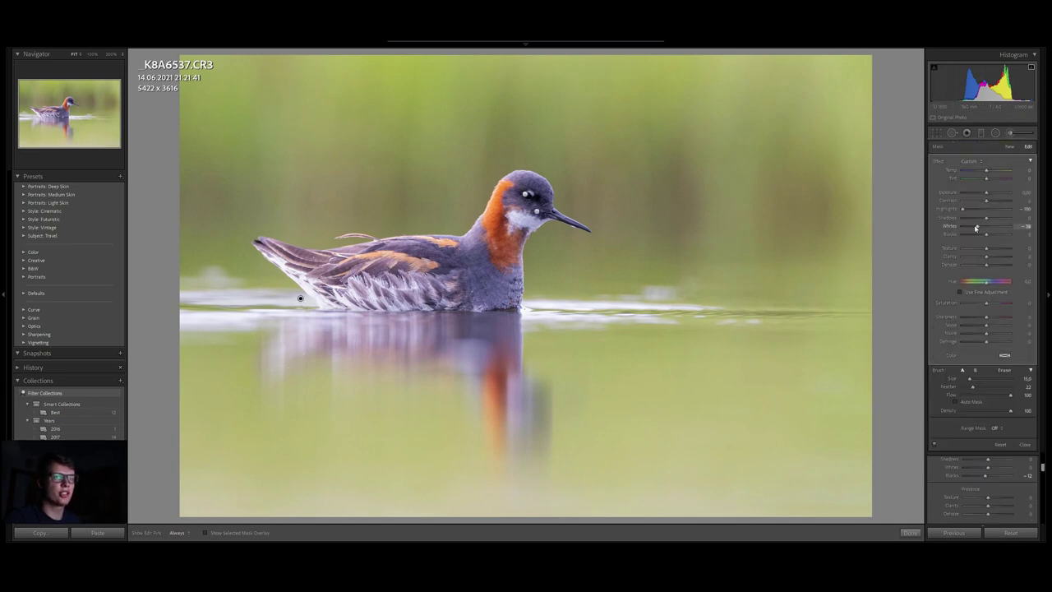
drag(979, 228, 981, 227)
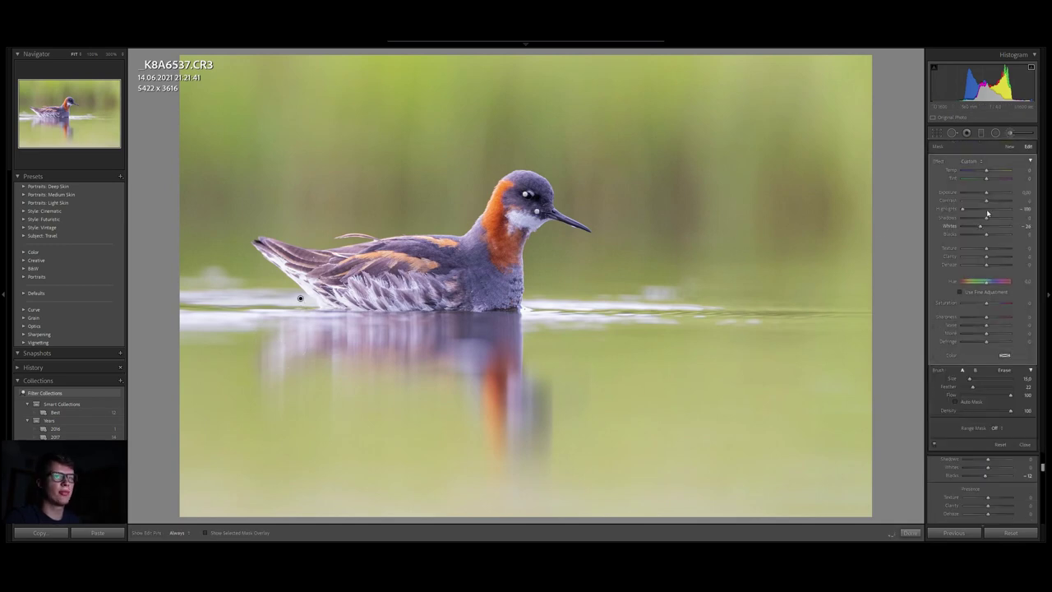
click(1015, 134)
Step: Paint a new size 12.0 brush mask over the bright water streaks in front of the bird, with Highlights -100 and strongly lowered Whites
click(527, 310)
mouse_move(675, 336)
mouse_down()
mouse_move(540, 333)
mouse_move(474, 352)
mouse_up()
click(1015, 133)
mouse_move(307, 315)
mouse_down()
mouse_move(323, 329)
mouse_move(678, 345)
mouse_move(855, 315)
mouse_move(289, 316)
mouse_up()
scroll(314, 328, up, 3)
click(314, 328)
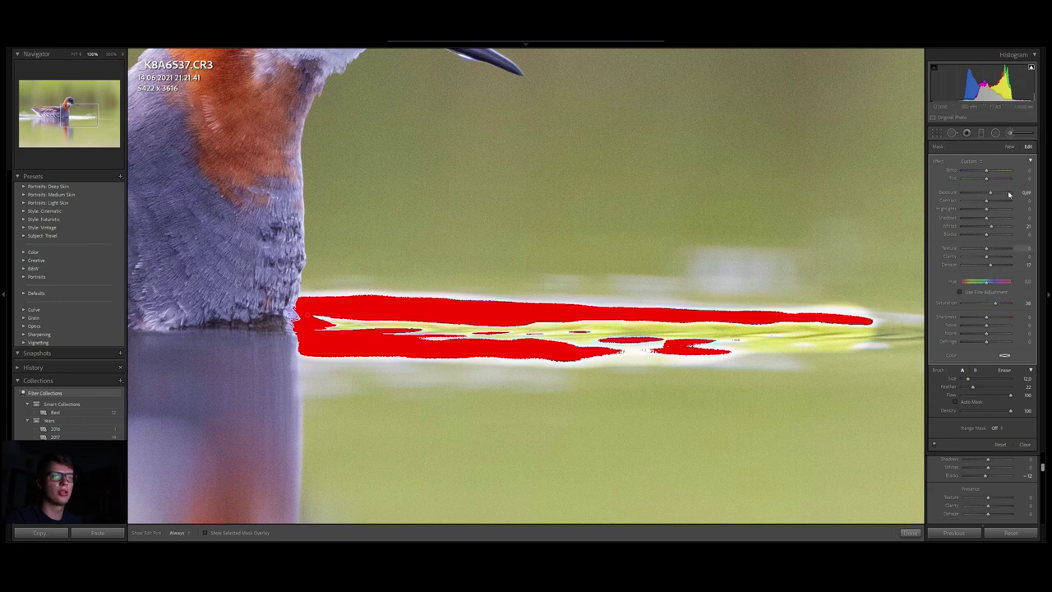
double_click(939, 162)
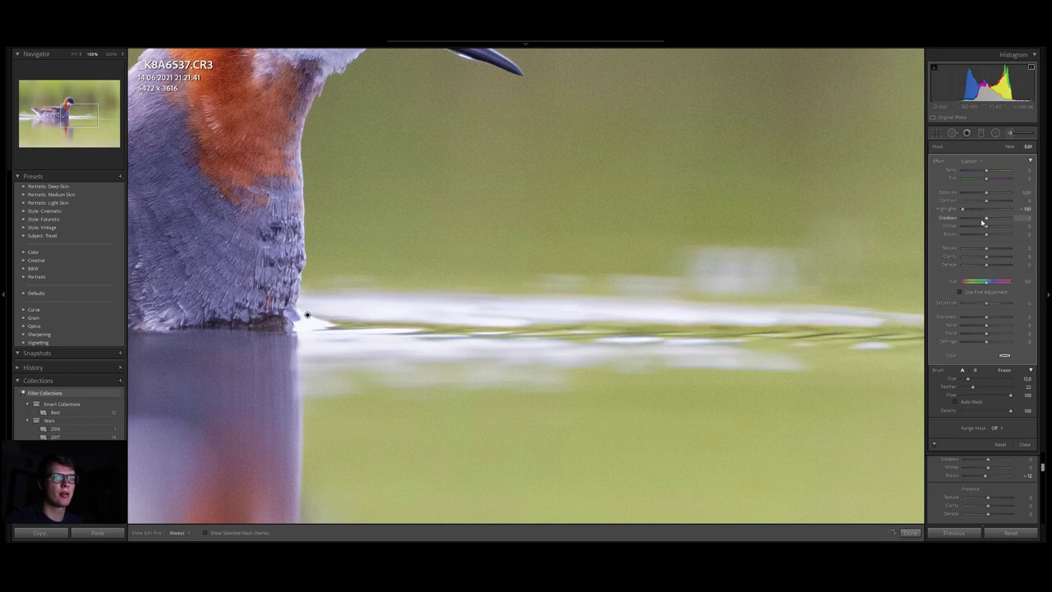
drag(965, 231, 973, 231)
Step: Erase the mask's spill below the water streaks in front of the bird, then check the whole photo
key(alt)
drag(745, 383, 380, 390)
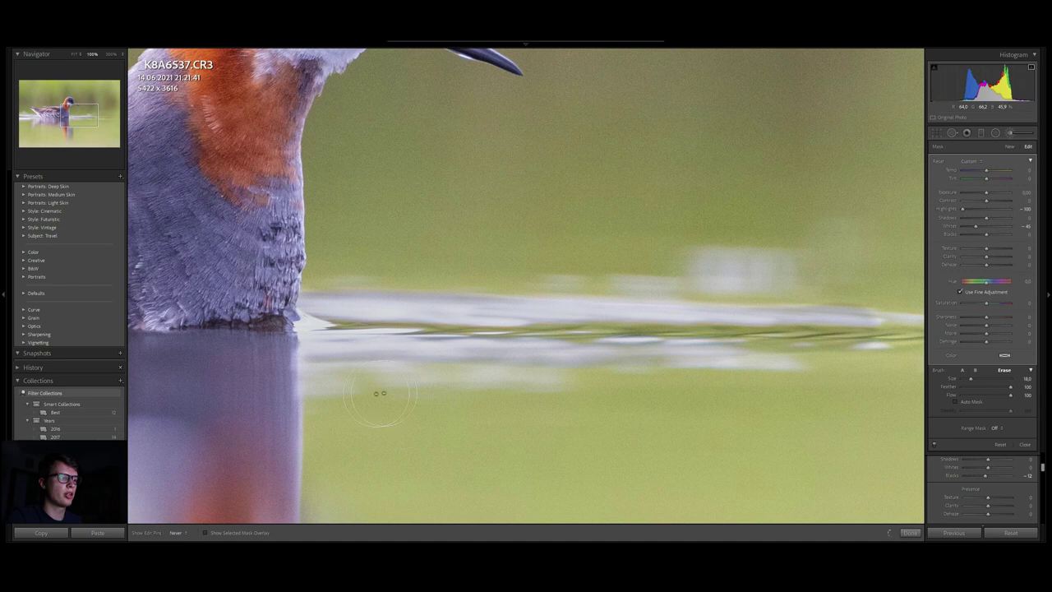
scroll(328, 398, up, 3)
key(h)
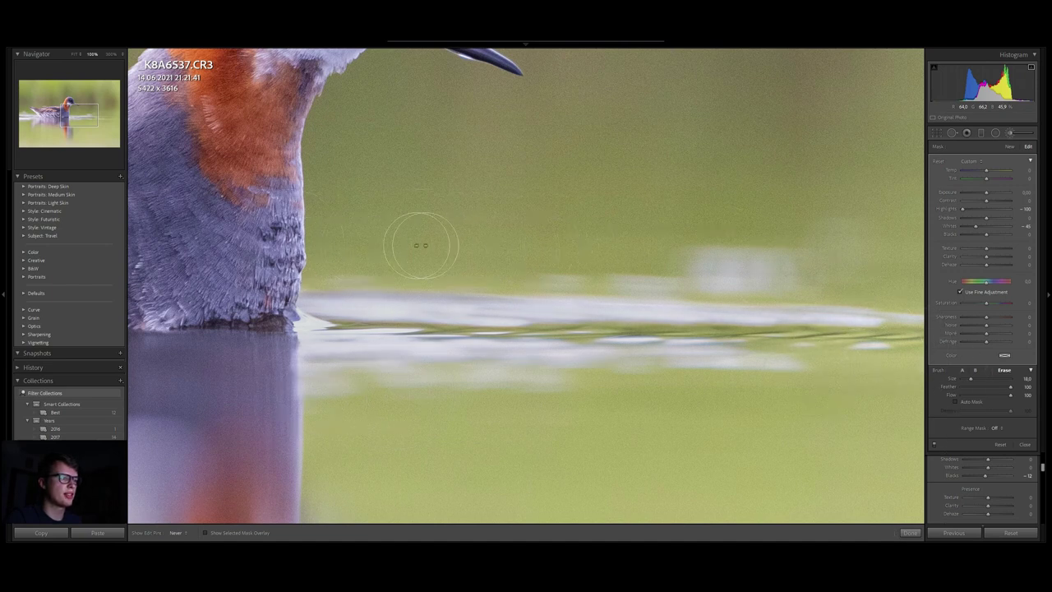
key(h)
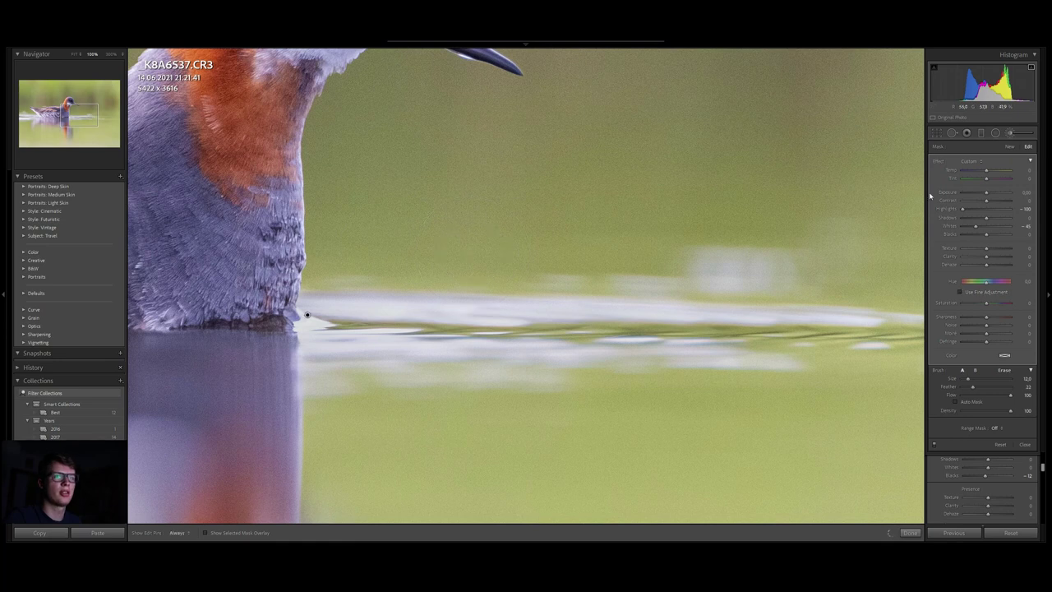
click(1011, 137)
click(812, 242)
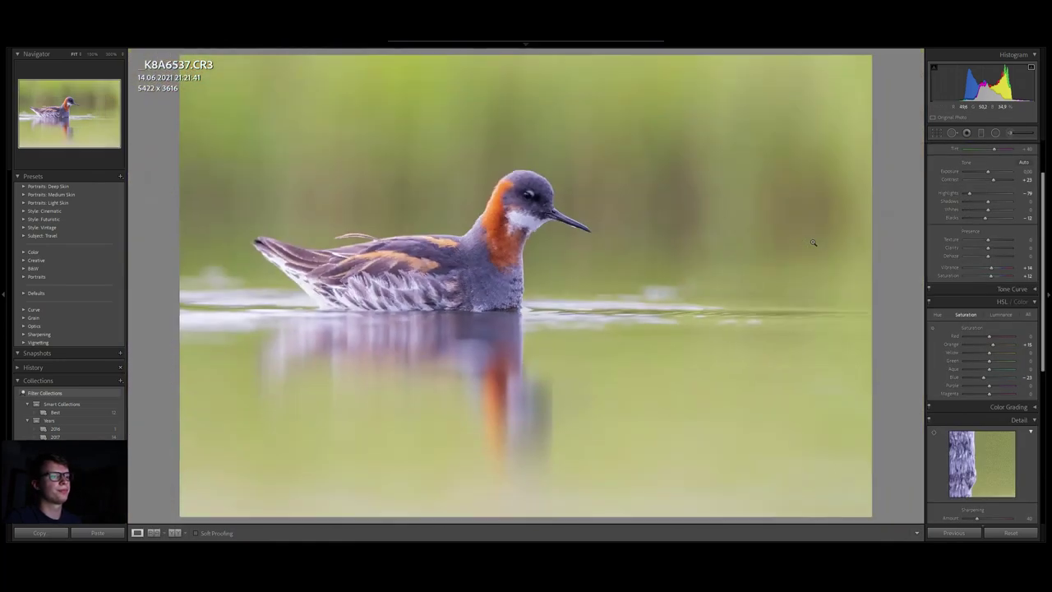
Step: Reselect the water mask in front of the bird's breast and set its Whites to -29
click(1010, 135)
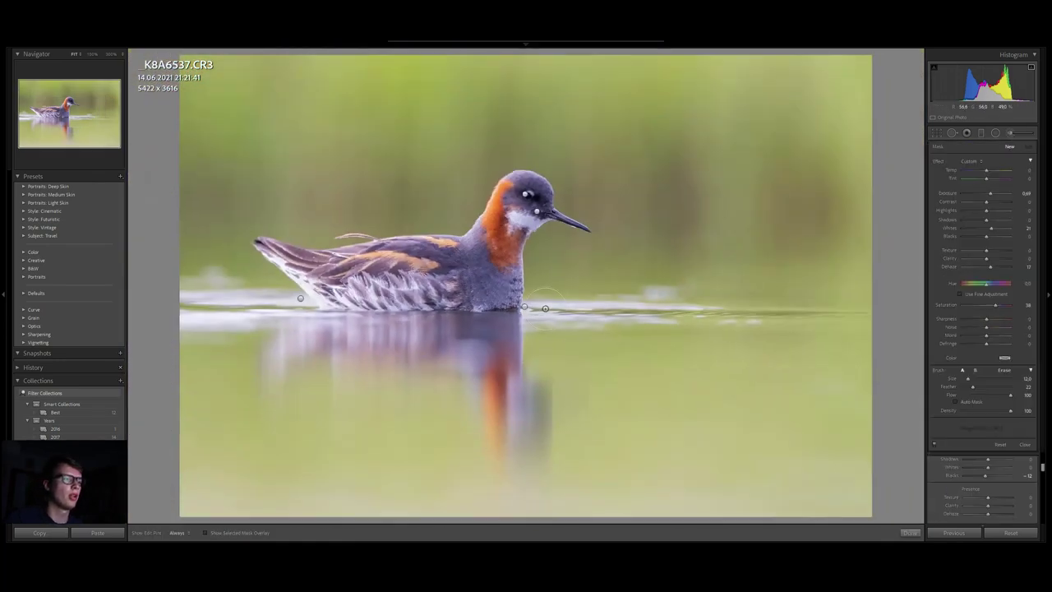
click(526, 308)
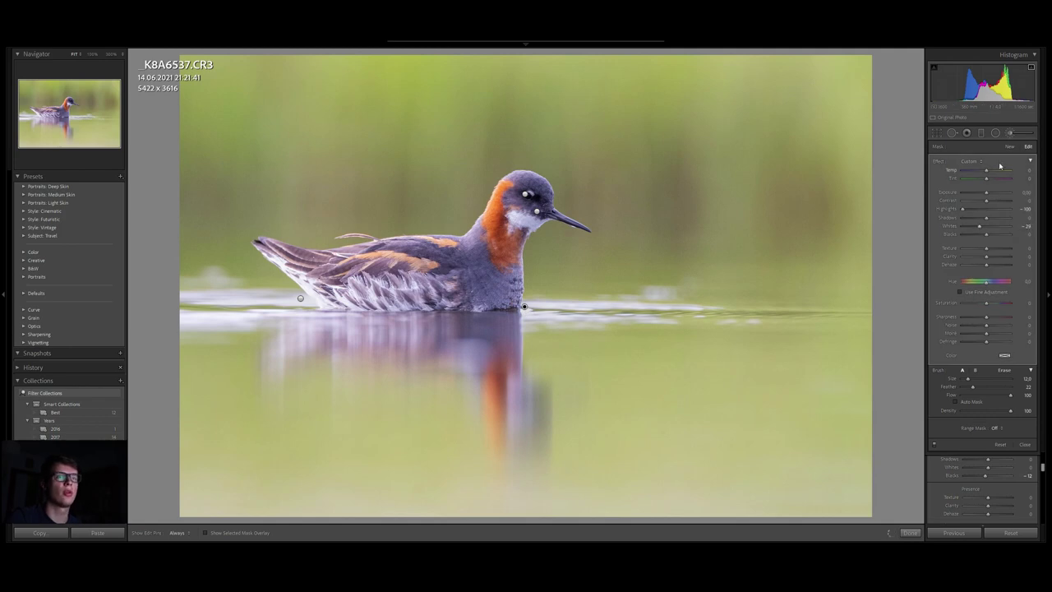
click(1013, 134)
Step: Compare the bird photo with the brush adjustments switched off and on
click(1011, 133)
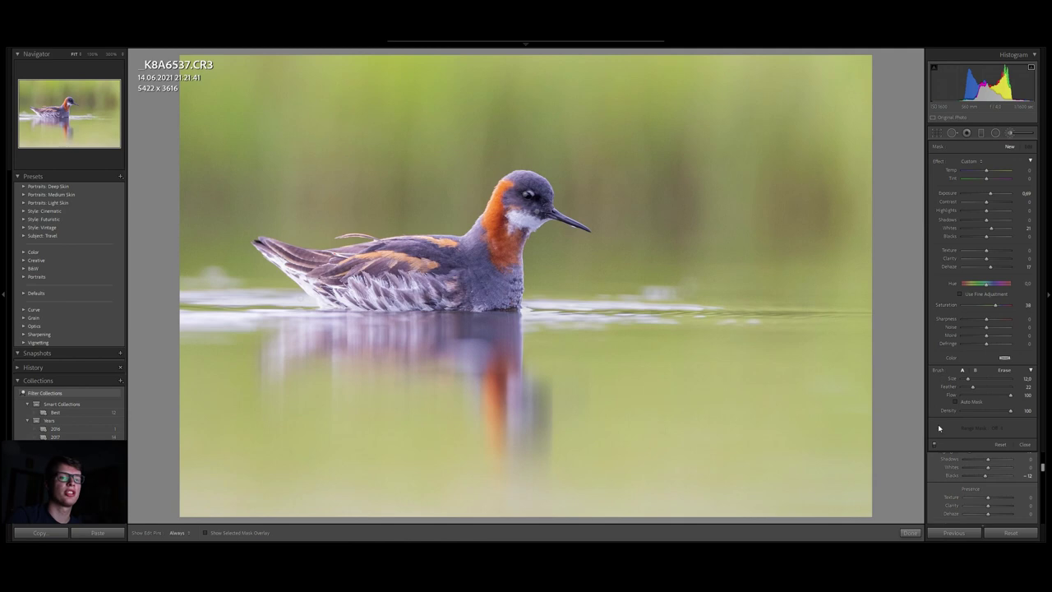
click(934, 446)
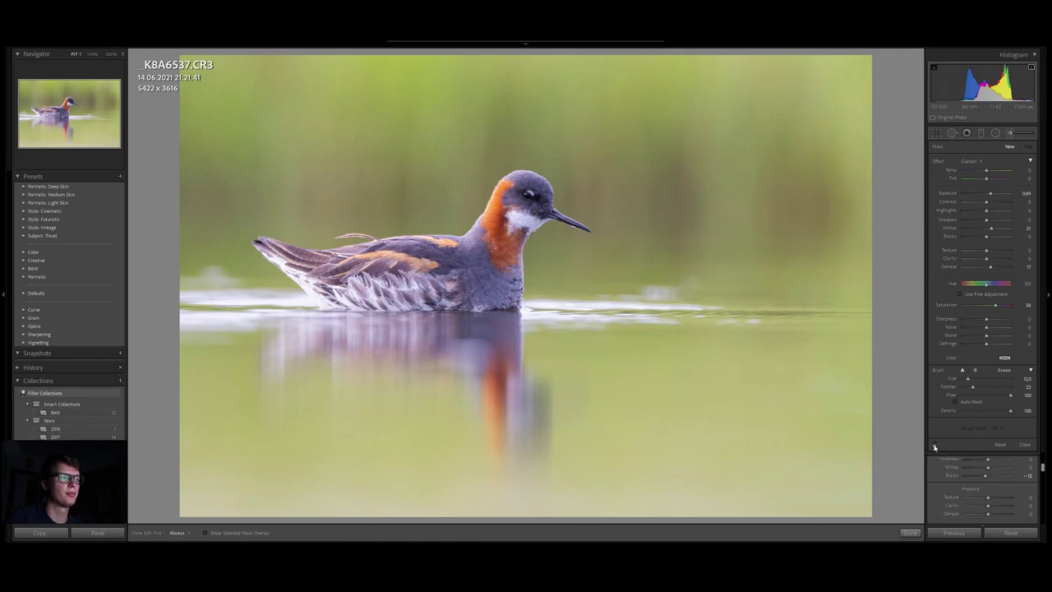
click(935, 446)
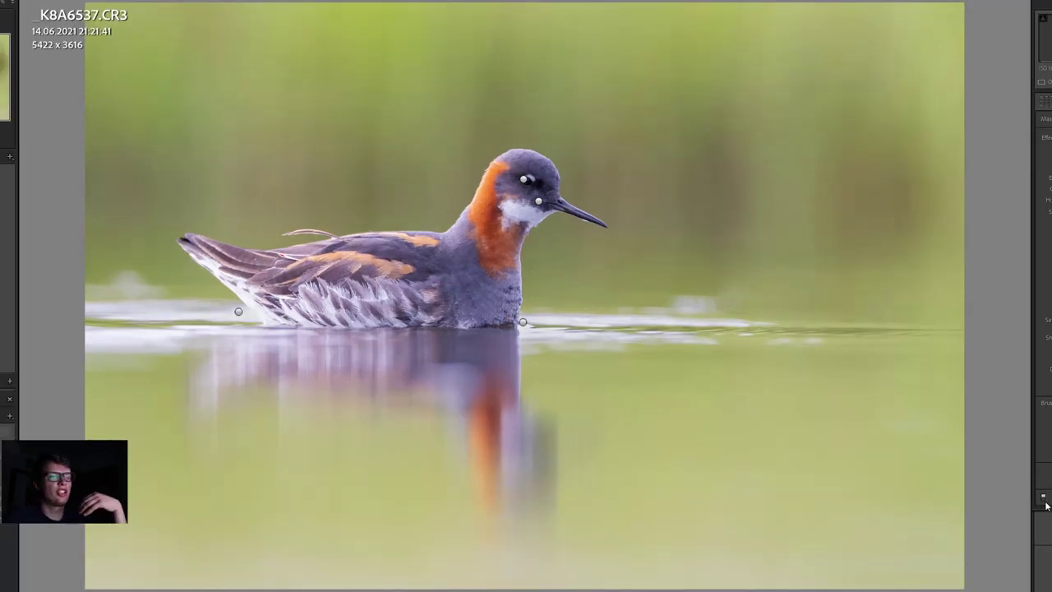
click(1044, 499)
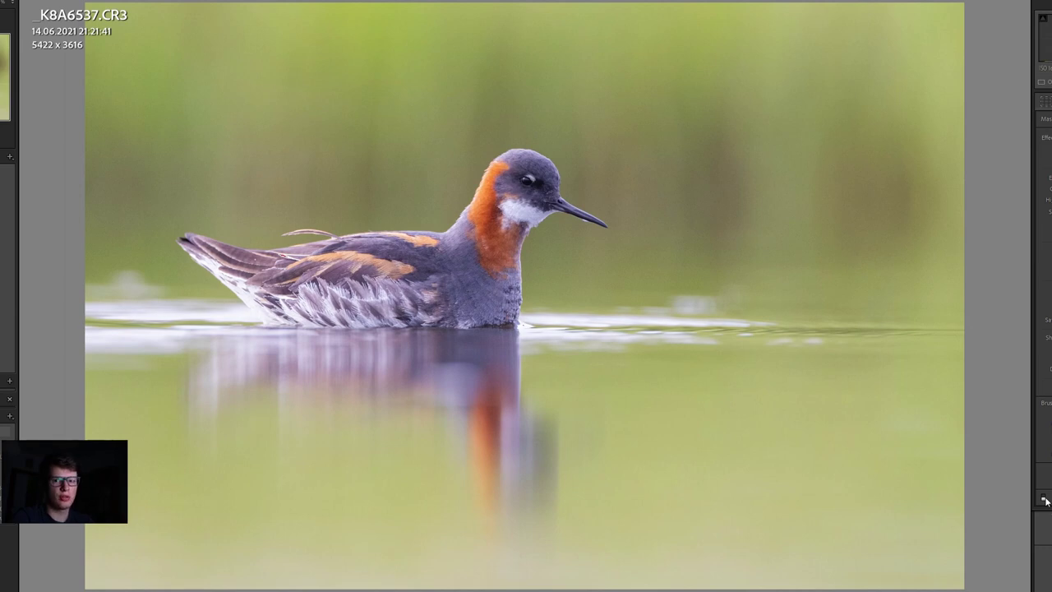
click(1045, 499)
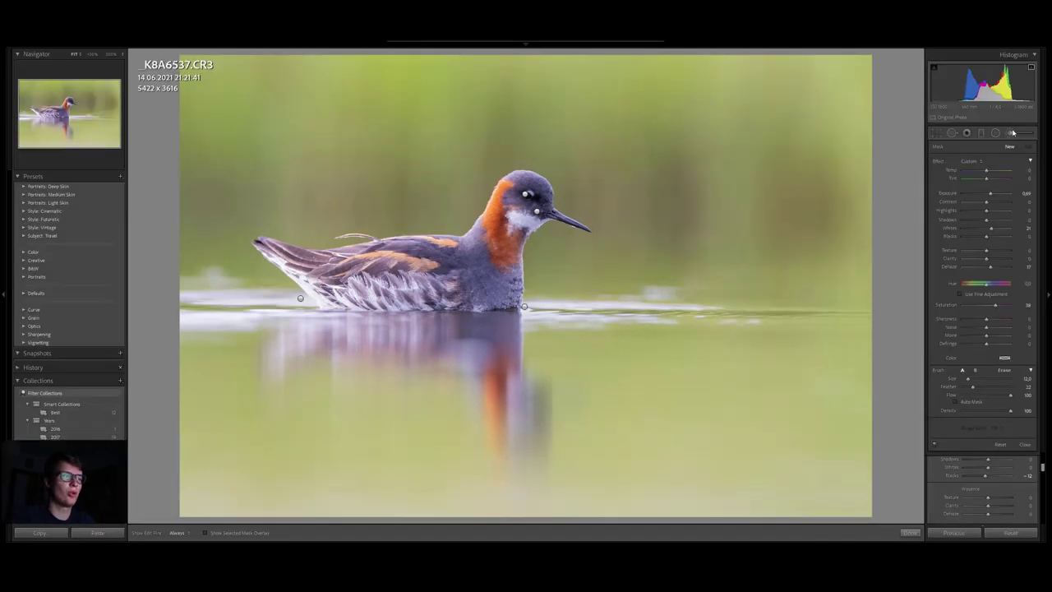
Step: Draw a large radial filter centred near the bird's breast to darken the photo's edges, resetting its other settings and setting Exposure to -1.20
click(982, 134)
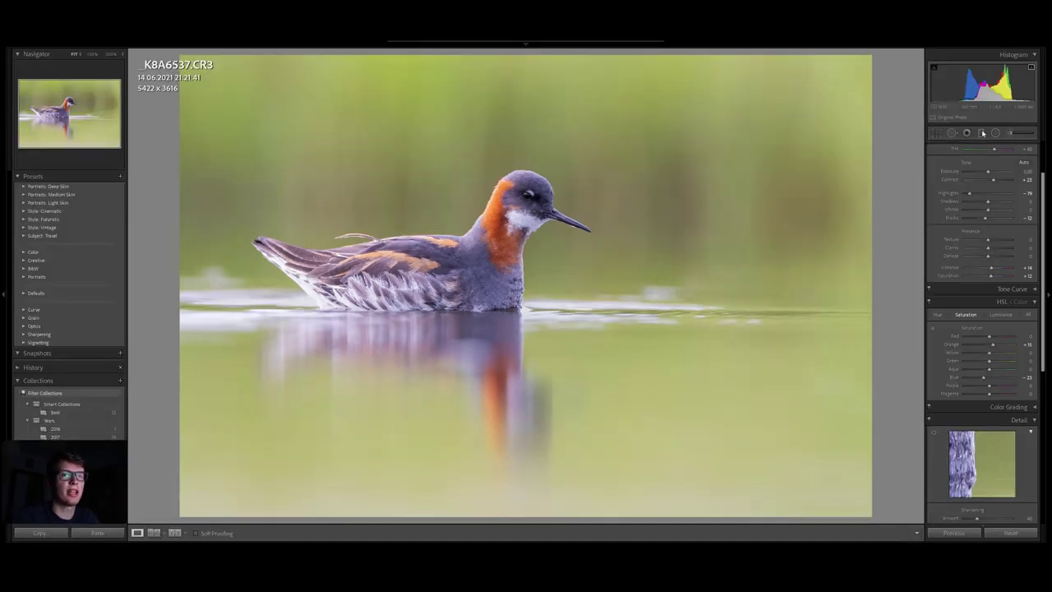
click(996, 134)
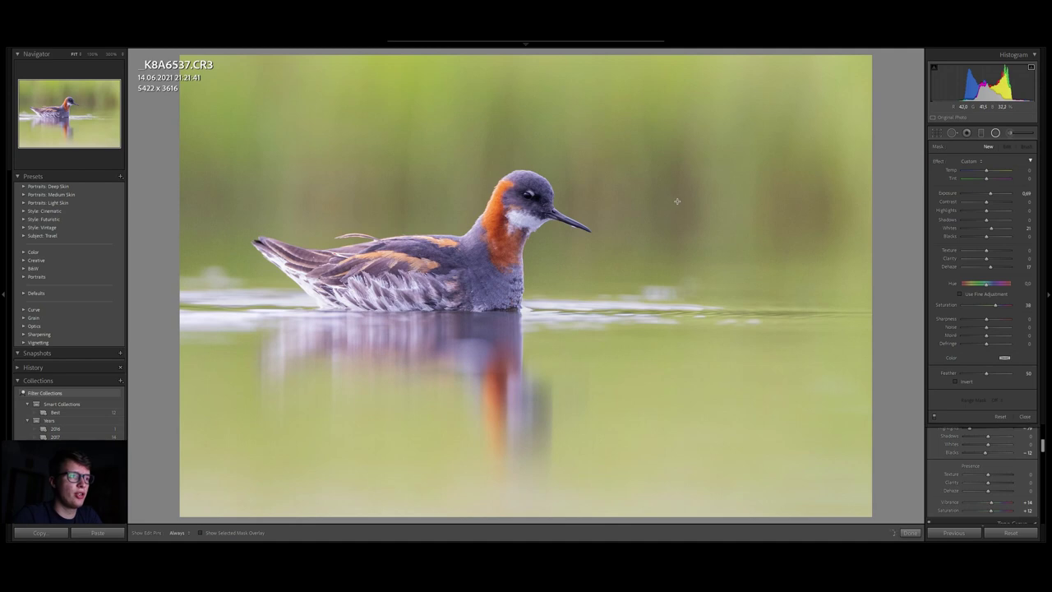
drag(595, 251, 236, 496)
drag(680, 197, 545, 281)
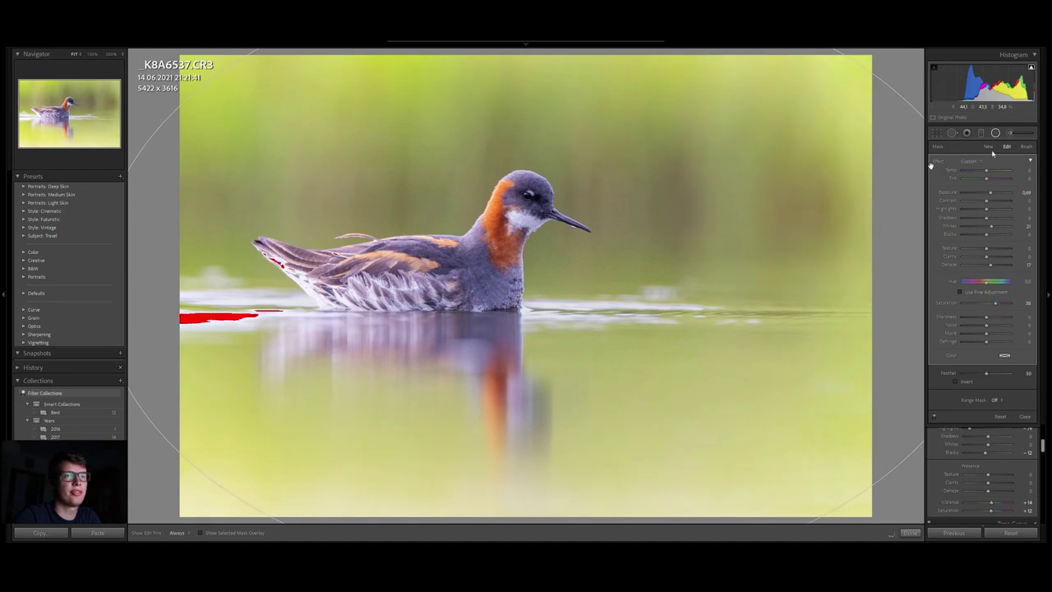
drag(990, 193, 980, 195)
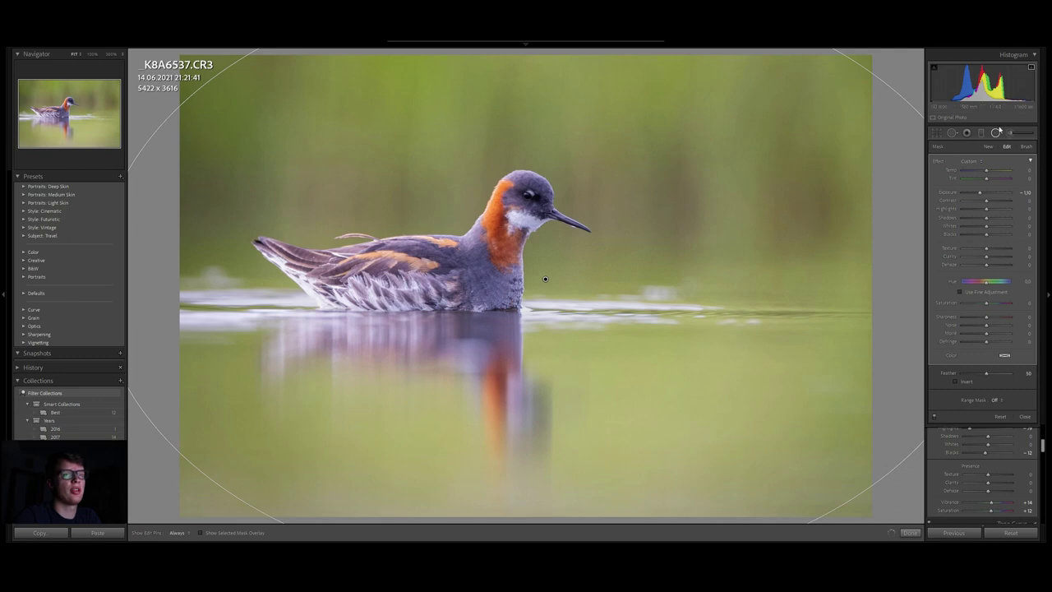
key(shift+m)
Step: Brush a mask over the bird's cheek and face with Exposure 0.41, Contrast 40, Shadows 50 and slightly raised Clarity
click(535, 186)
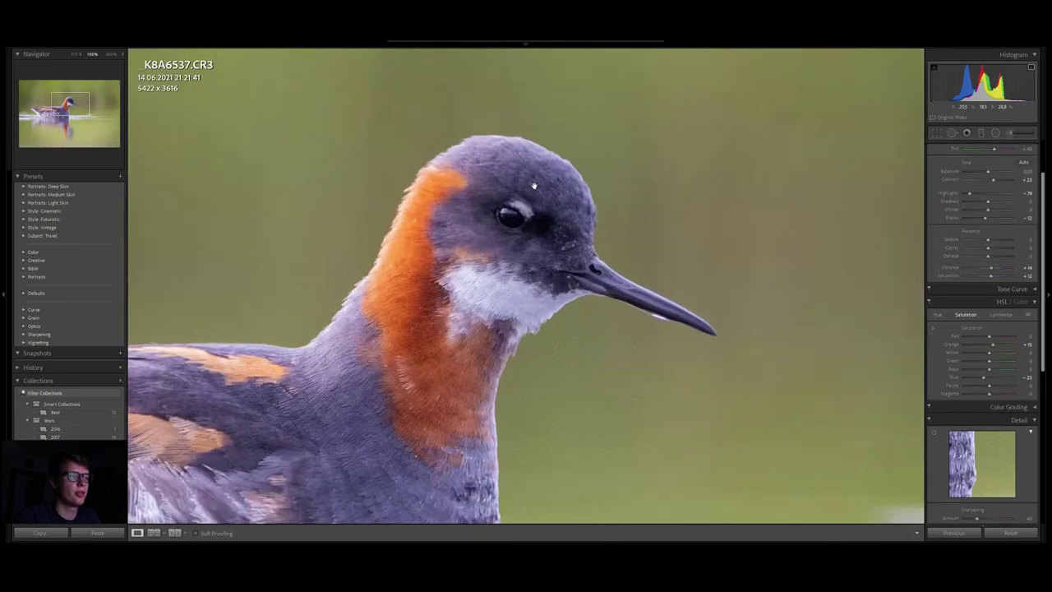
scroll(549, 277, up, 7)
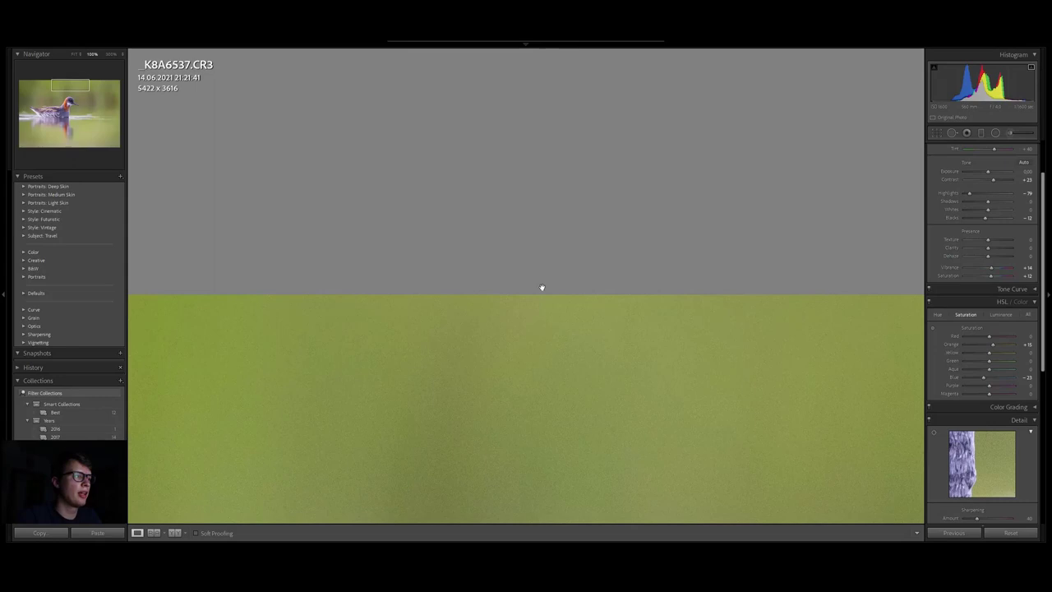
scroll(493, 268, down, 9)
scroll(414, 211, up, 4)
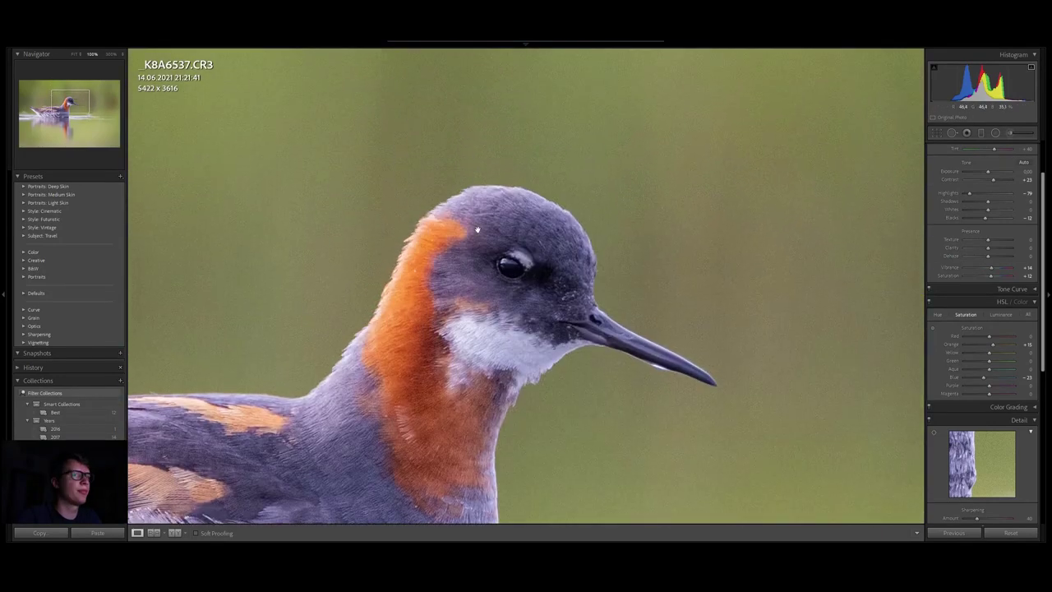
click(1009, 132)
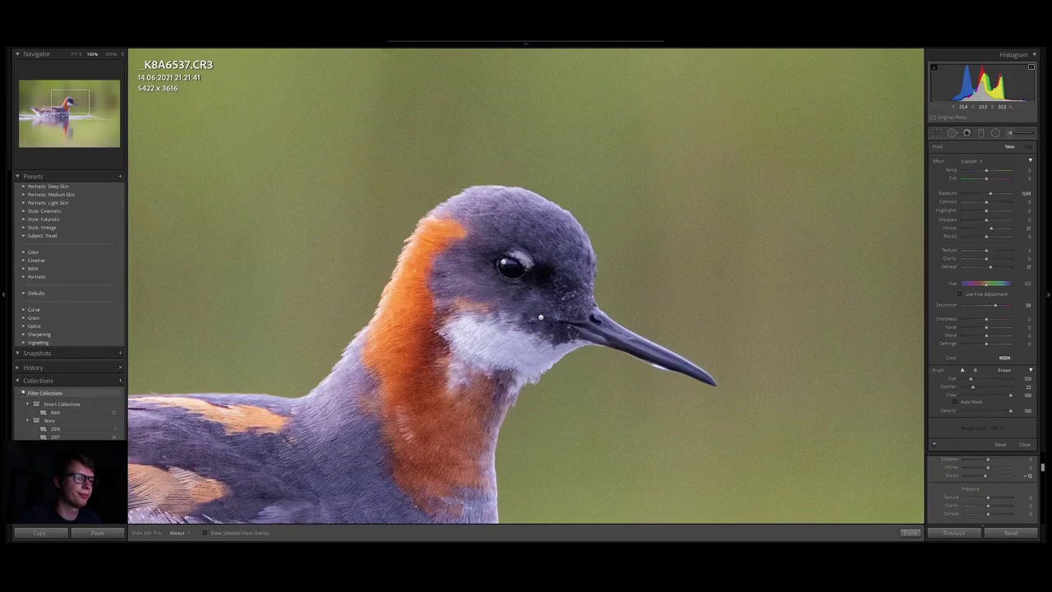
mouse_move(501, 334)
mouse_down()
mouse_move(541, 304)
mouse_move(459, 297)
mouse_move(494, 231)
mouse_move(541, 243)
mouse_move(586, 287)
mouse_up()
key(h)
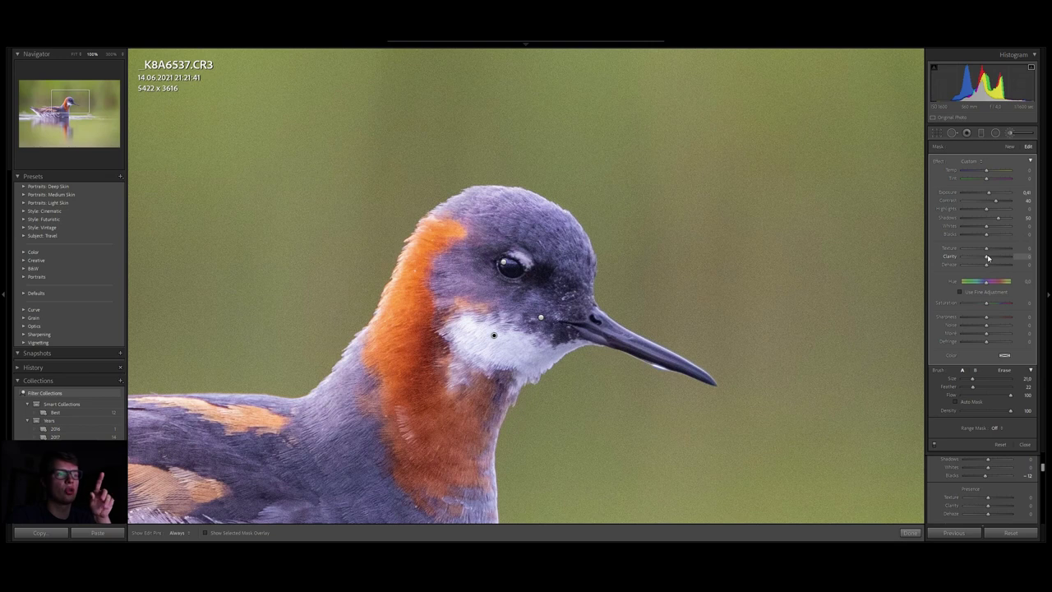
drag(989, 259, 993, 259)
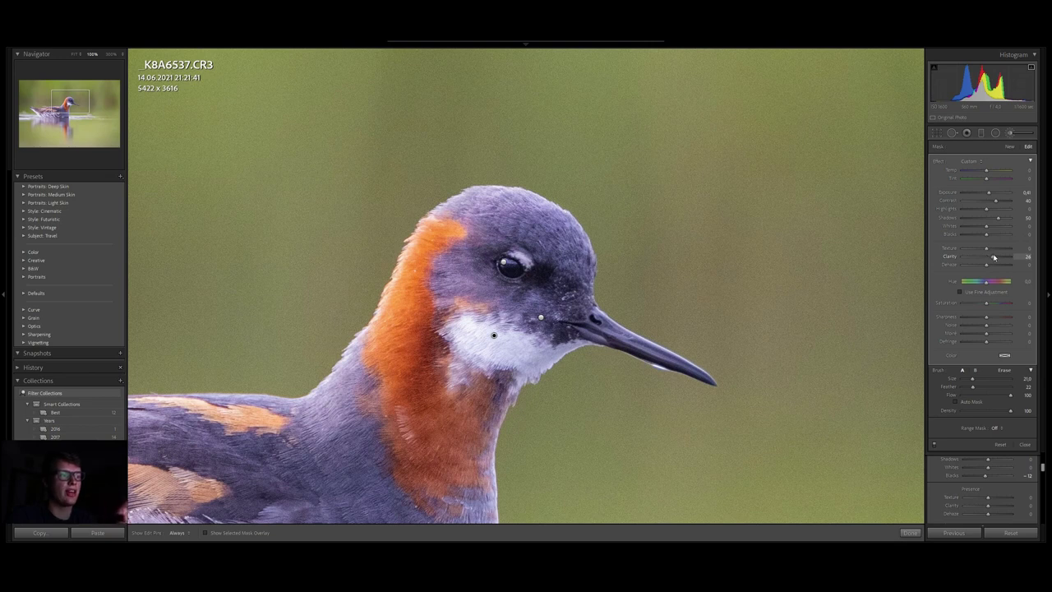
click(1012, 133)
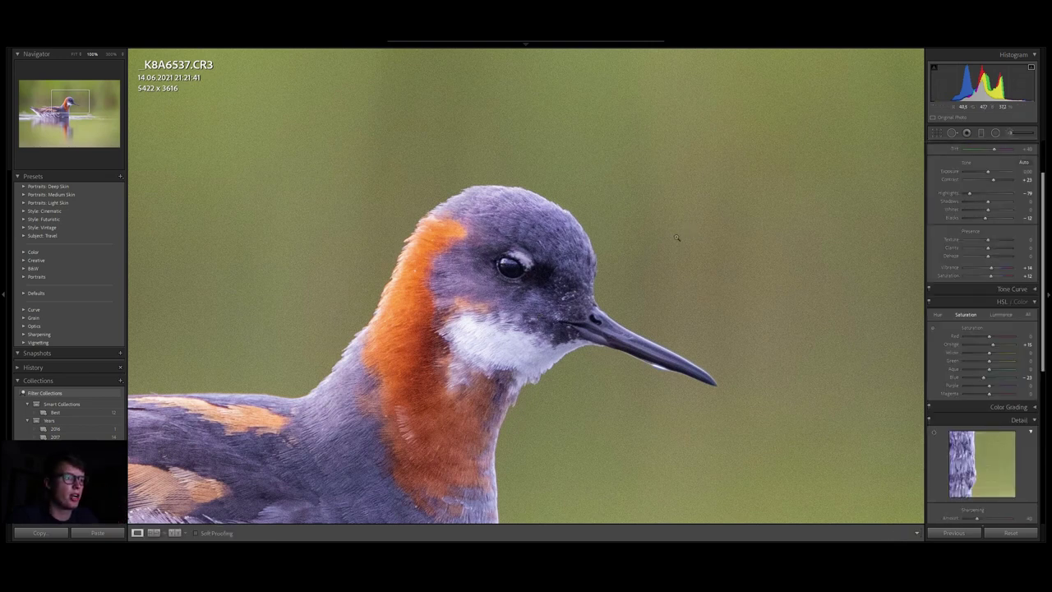
Step: Check the whole photo and the back feathers, send the photo to Topaz DeNoise AI and decline the update
click(641, 249)
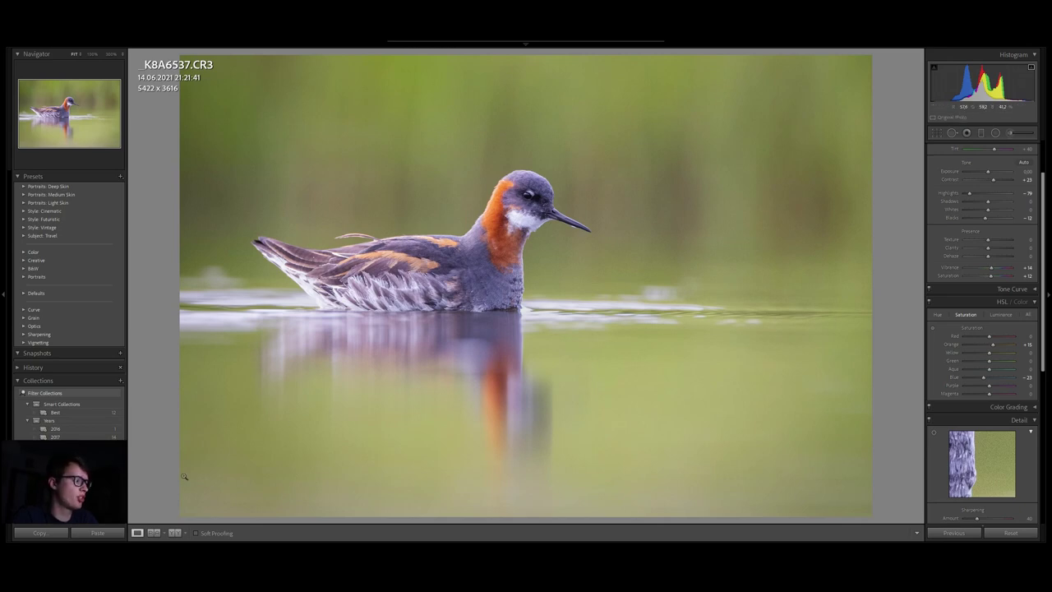
click(348, 258)
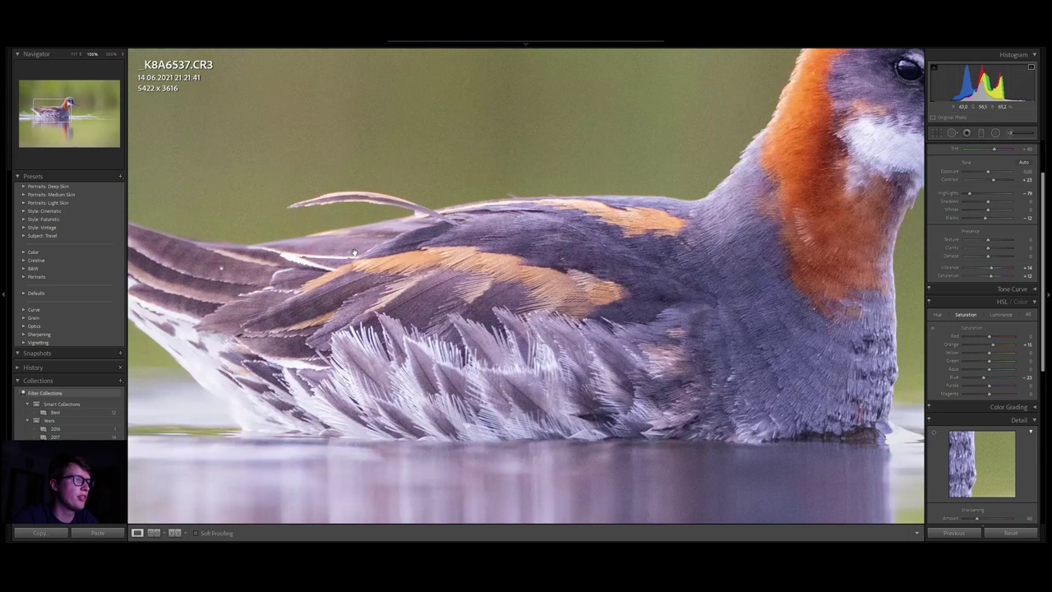
click(429, 353)
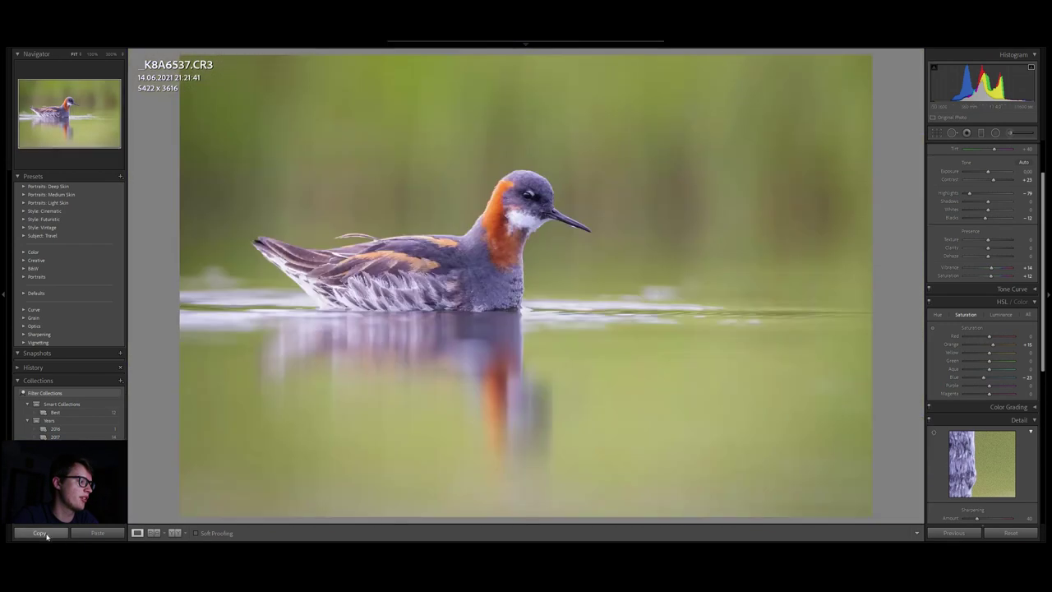
right_click(20, 544)
mouse_move(68, 379)
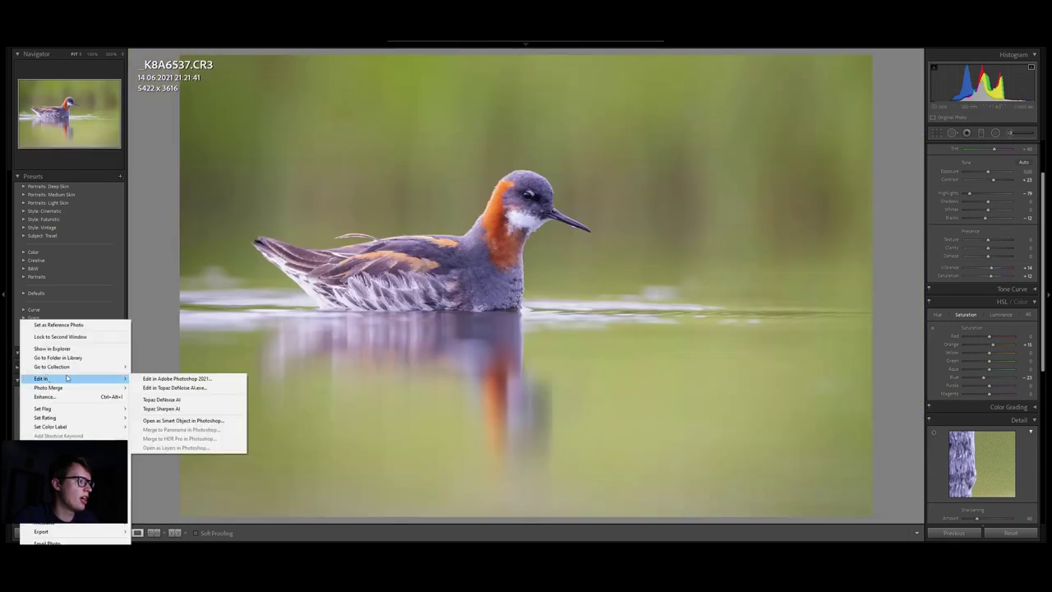
click(184, 401)
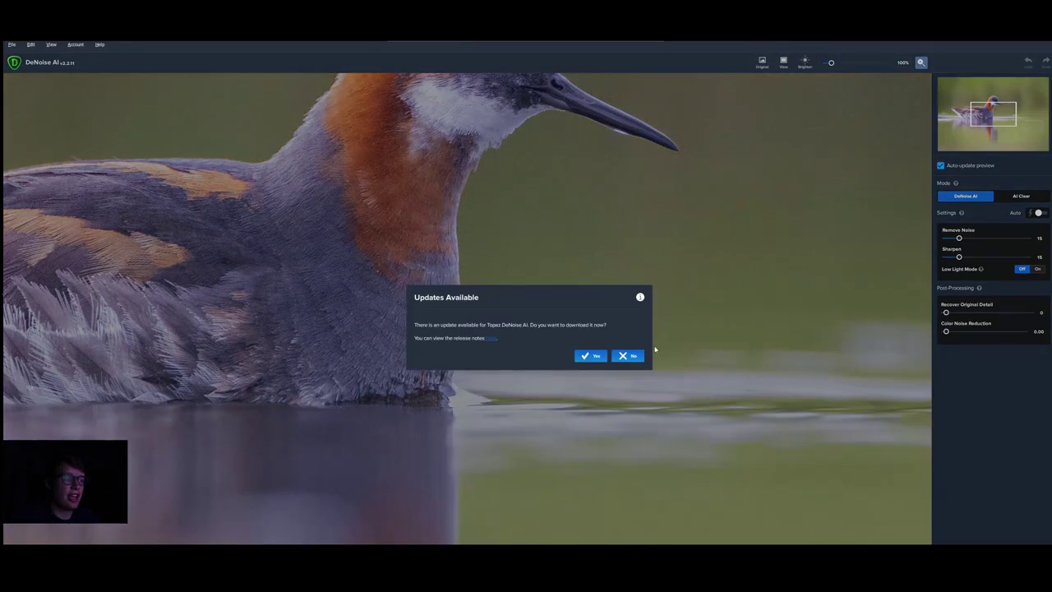
click(636, 359)
Step: Set Remove Noise to 10 while viewing the bird's head, and save the denoised photo back to Lightroom
drag(465, 180, 448, 346)
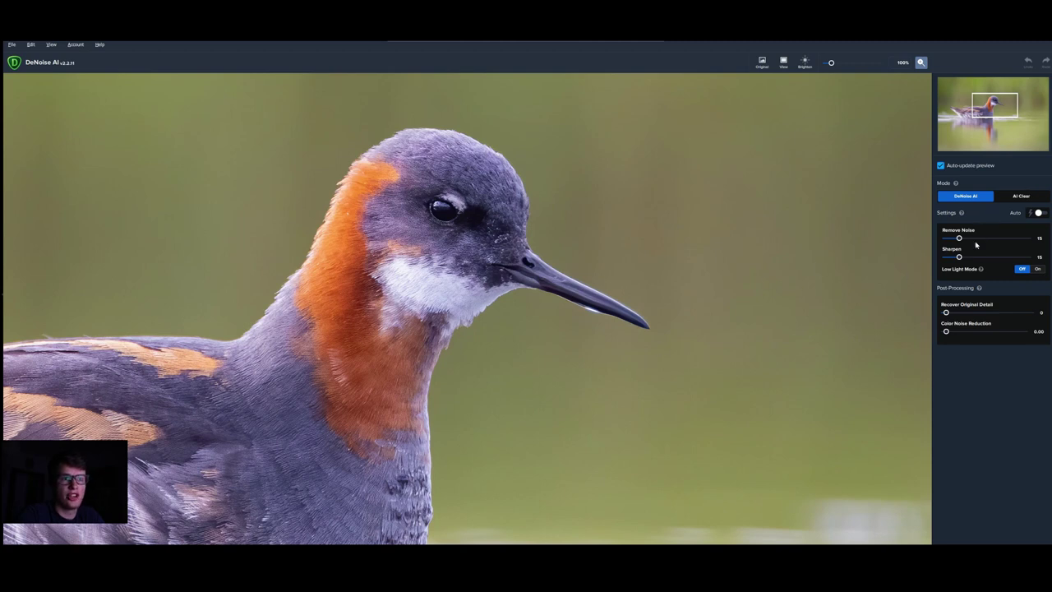
drag(963, 241, 955, 239)
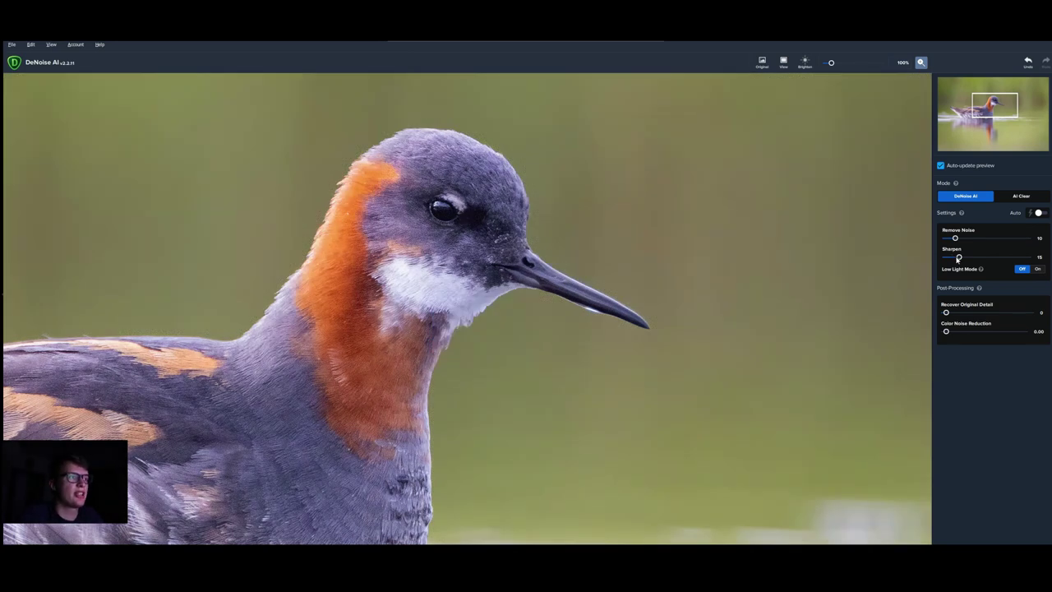
key(ctrl+s)
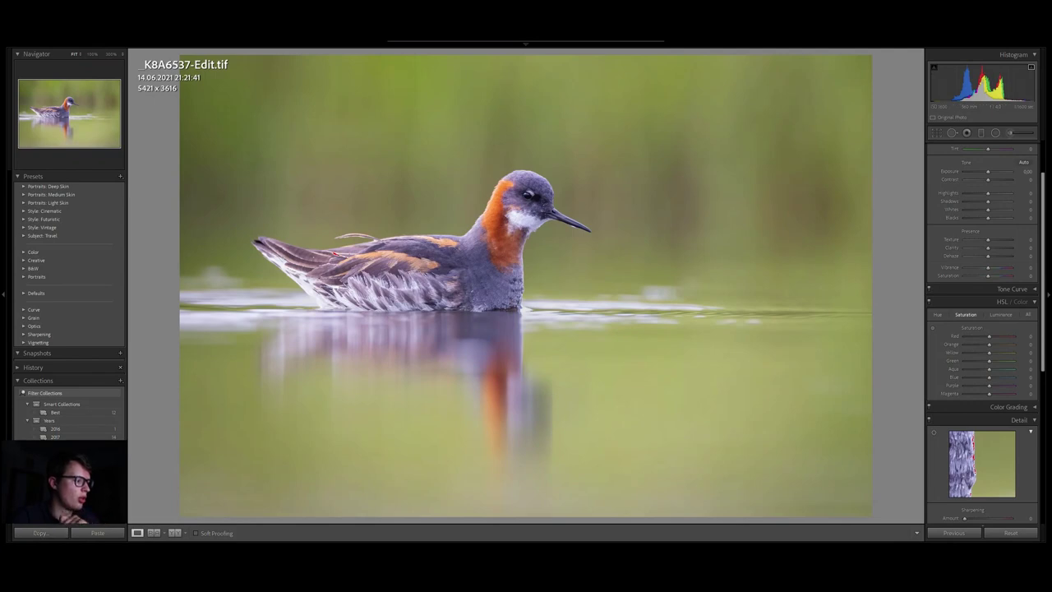
Step: Return to the bird's raw file and compare its before and after versions side by side
key(Right)
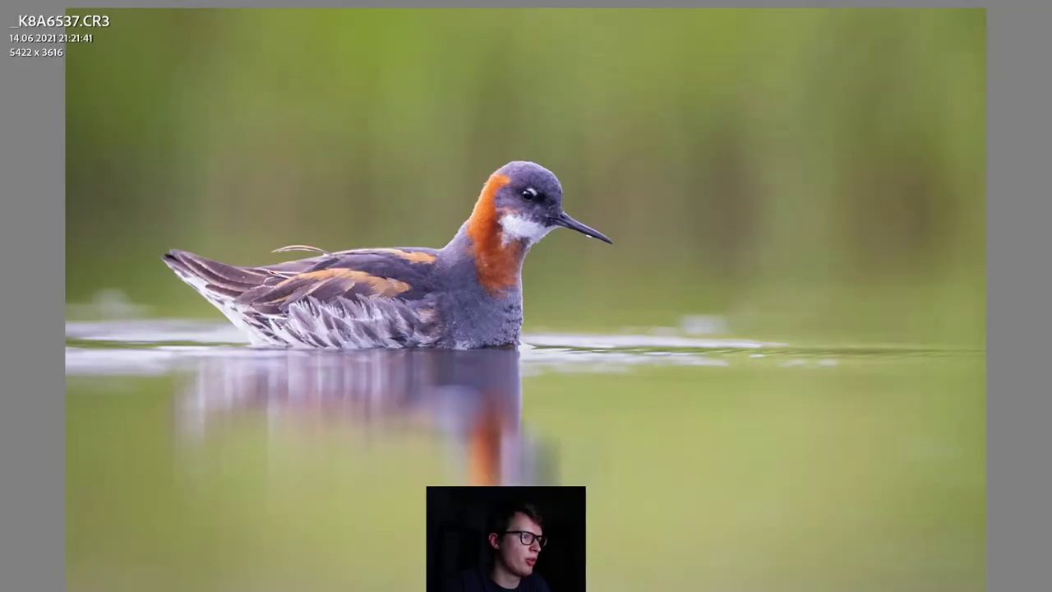
click(174, 533)
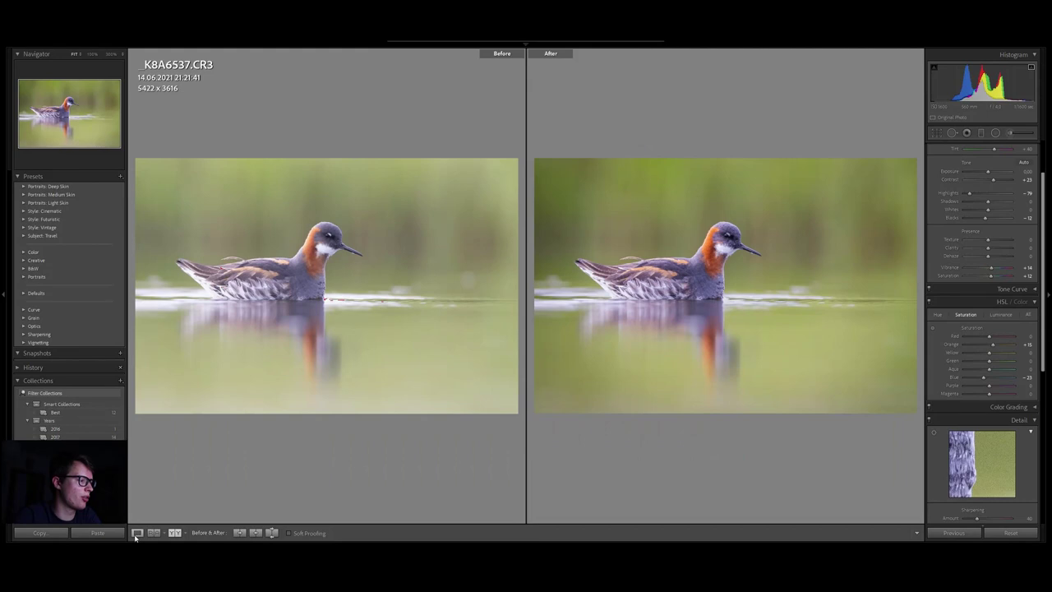
click(137, 532)
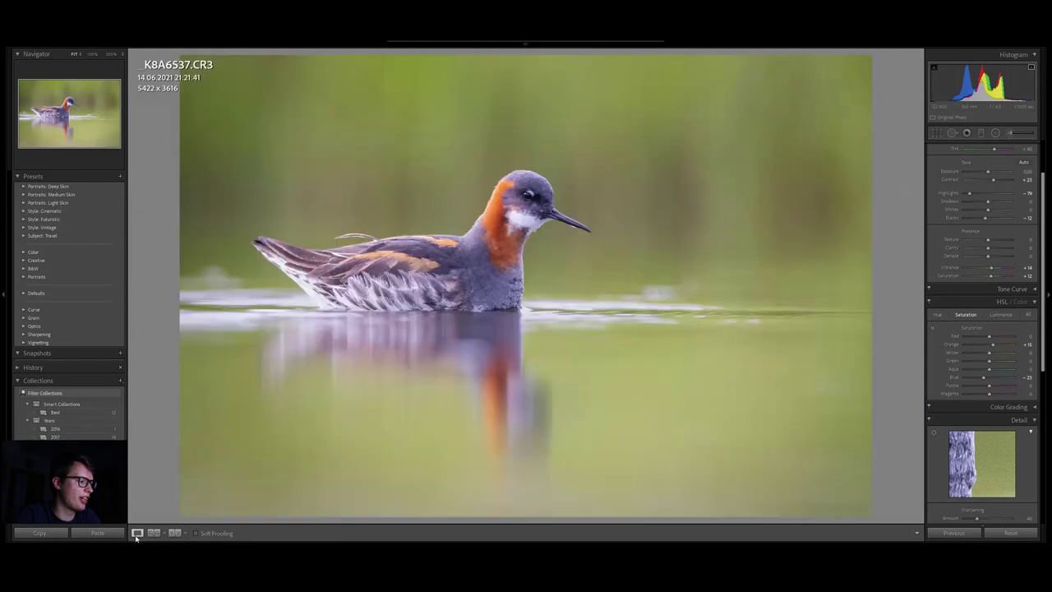
Step: Open the roadside bird photo K8A9252.CR3, rotate it slightly to straighten it, and crop it to 7415 x 4946
key(Right)
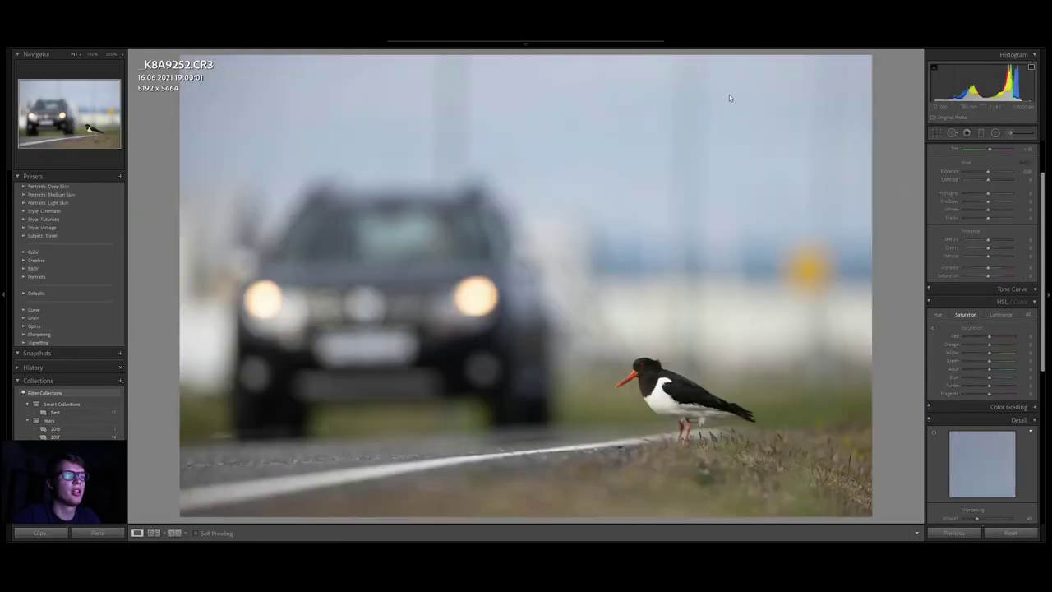
scroll(950, 236, up, 3)
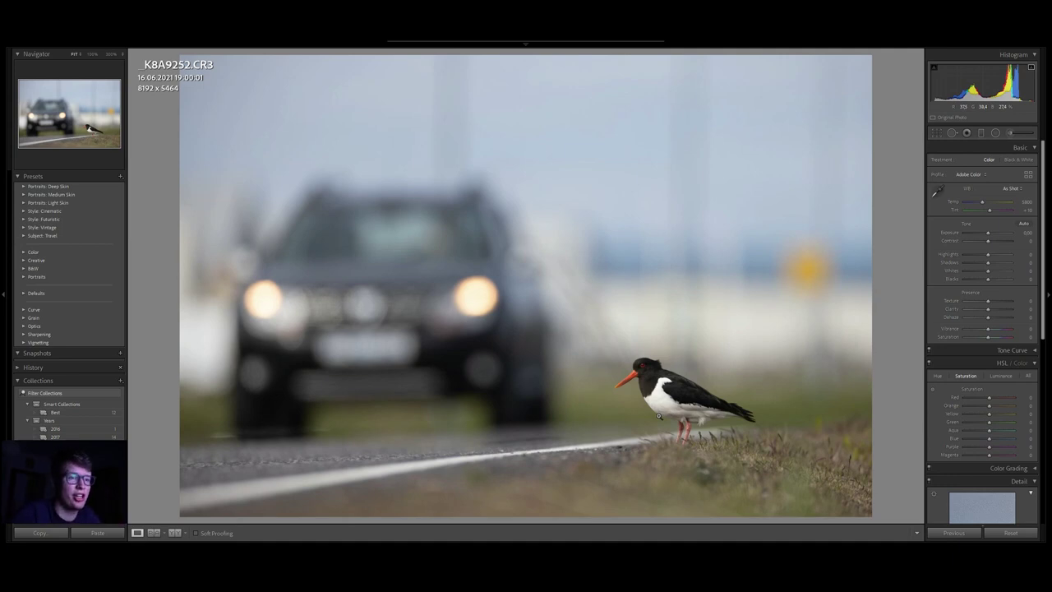
click(937, 133)
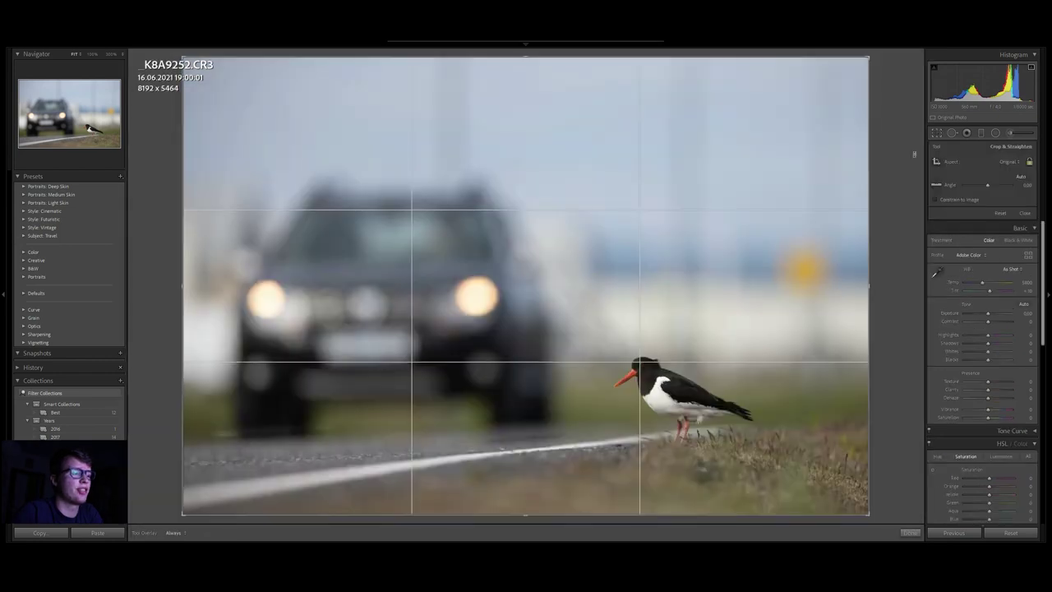
drag(895, 237, 897, 242)
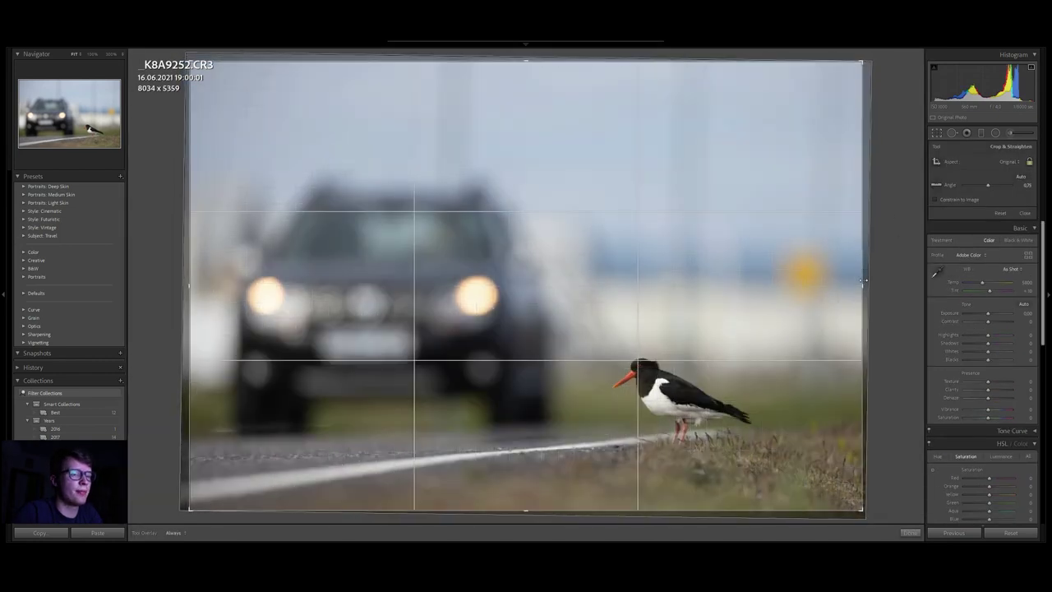
mouse_move(855, 282)
mouse_down()
mouse_move(827, 279)
mouse_move(836, 275)
mouse_up()
click(936, 135)
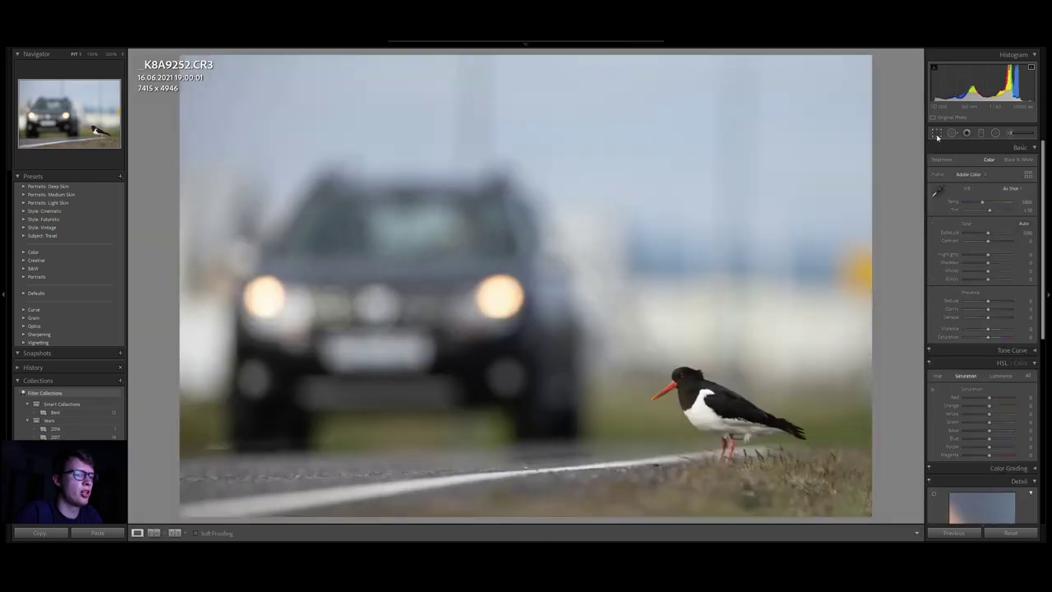
Step: Widen the roadside photo's crop to 7838 x 5228, giving the bird more room behind its tail
click(937, 137)
drag(835, 284, 856, 284)
click(936, 134)
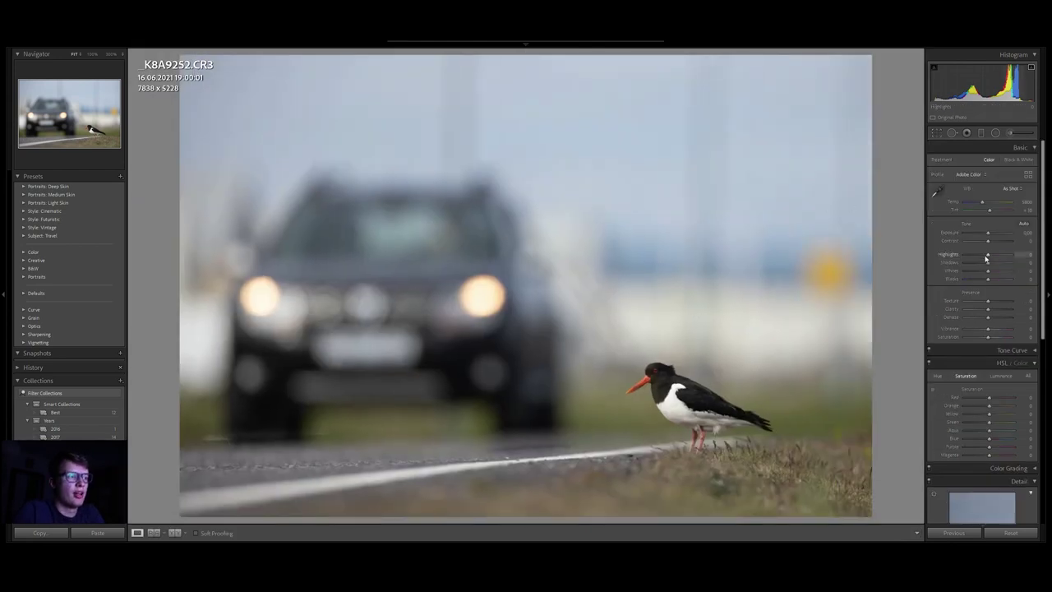
Step: Set the roadside photo's Highlights to -91 and Shadows to +67
drag(989, 257, 967, 257)
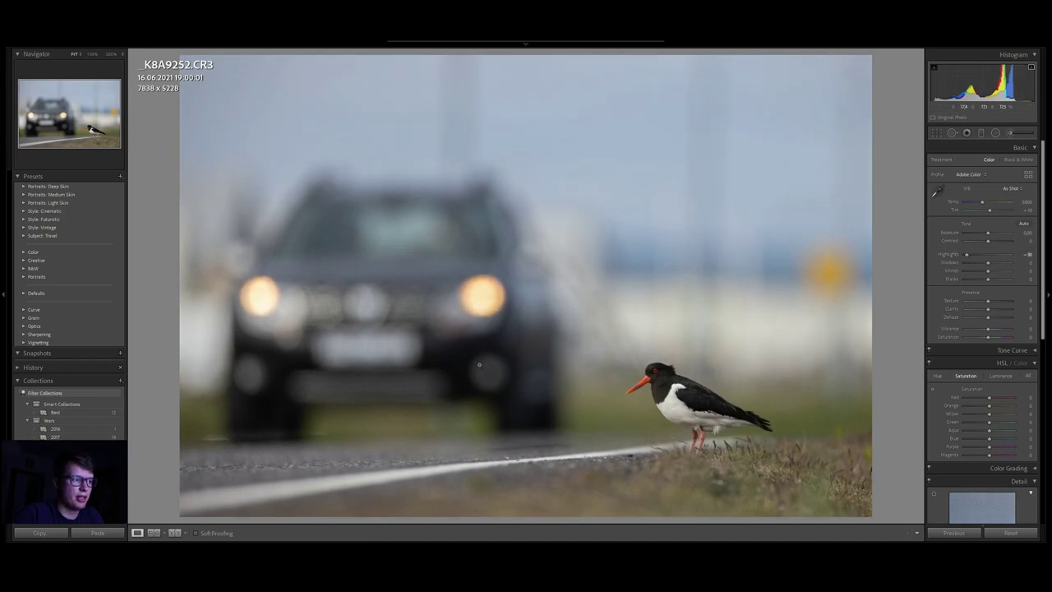
drag(989, 266, 1003, 263)
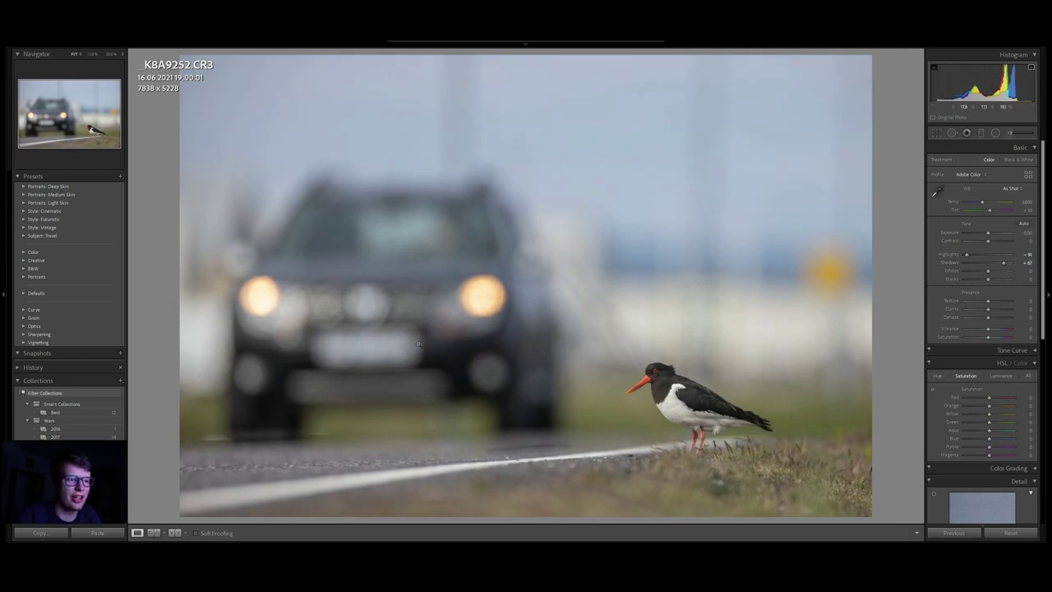
Step: Check the bird's detail, and set the roadside photo's Contrast to +30, Vibrance to +14 and Saturation to +12
click(677, 387)
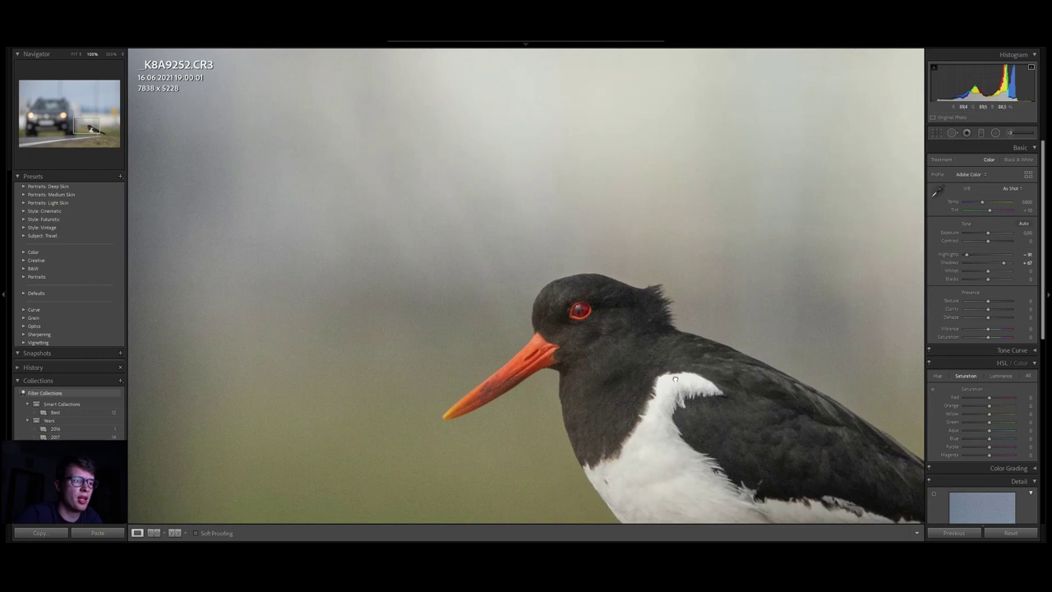
click(675, 384)
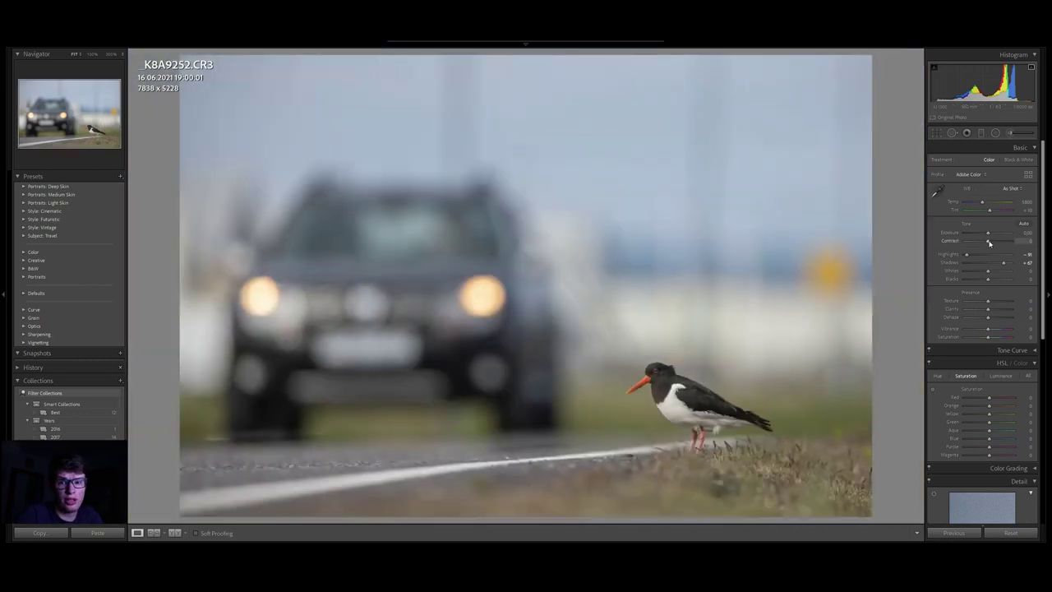
drag(989, 243, 996, 242)
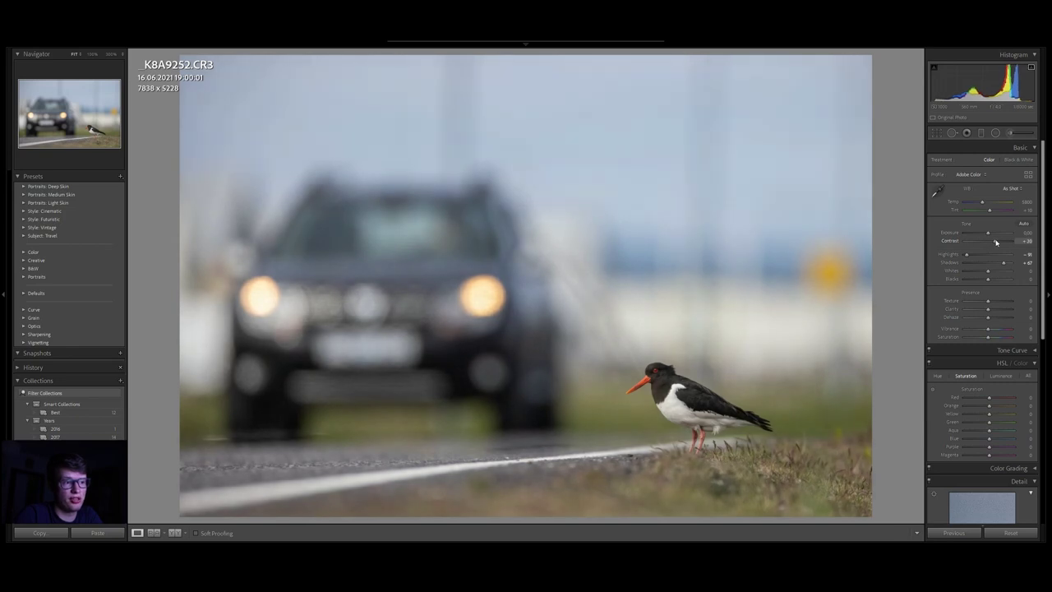
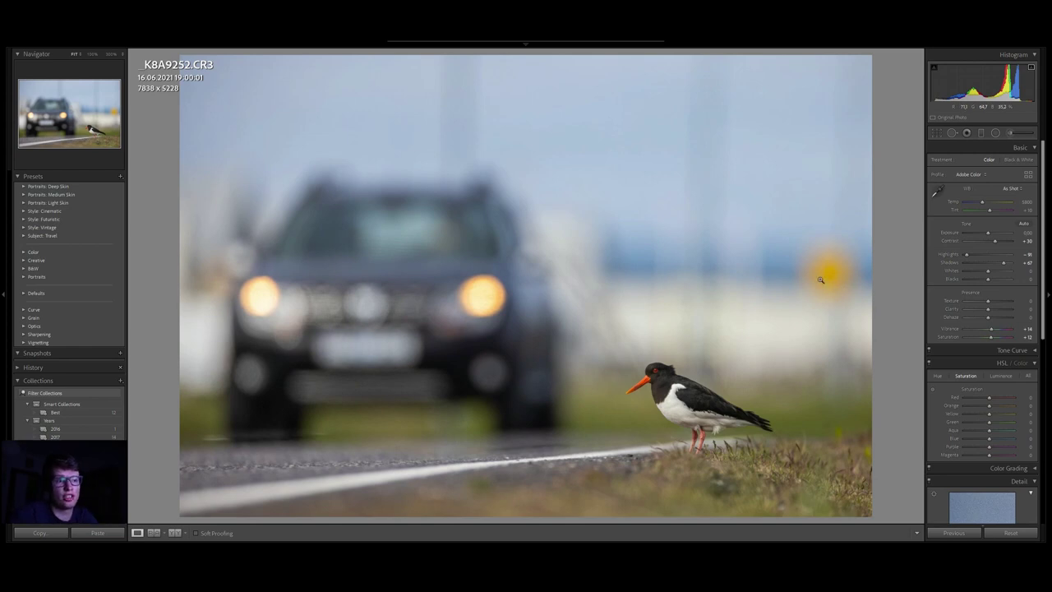
Step: Inspect the blurred yellow sign at full size and check the current crop of the whole photo
click(814, 295)
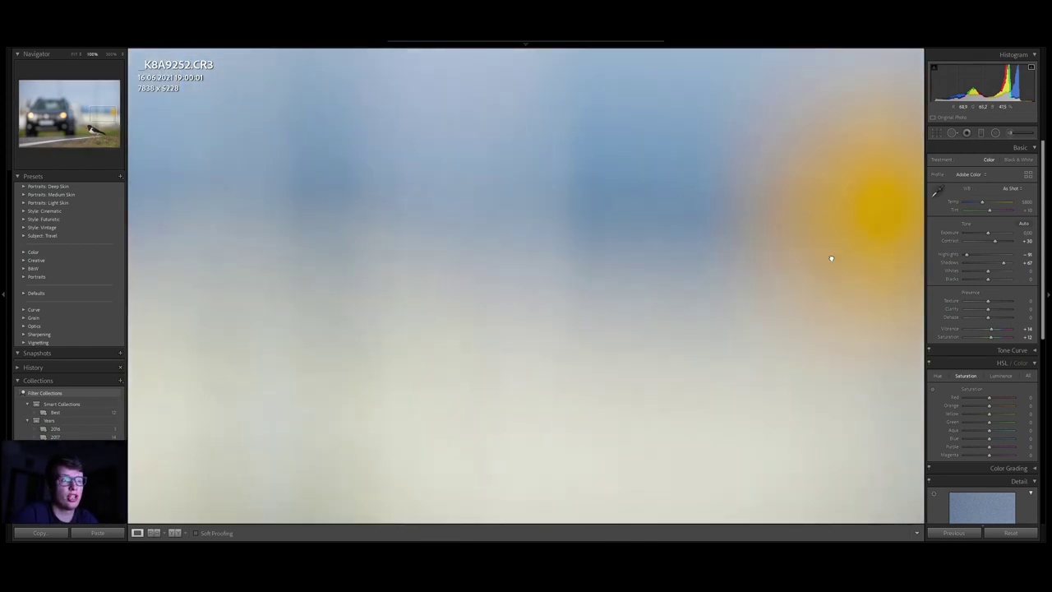
drag(829, 254, 646, 326)
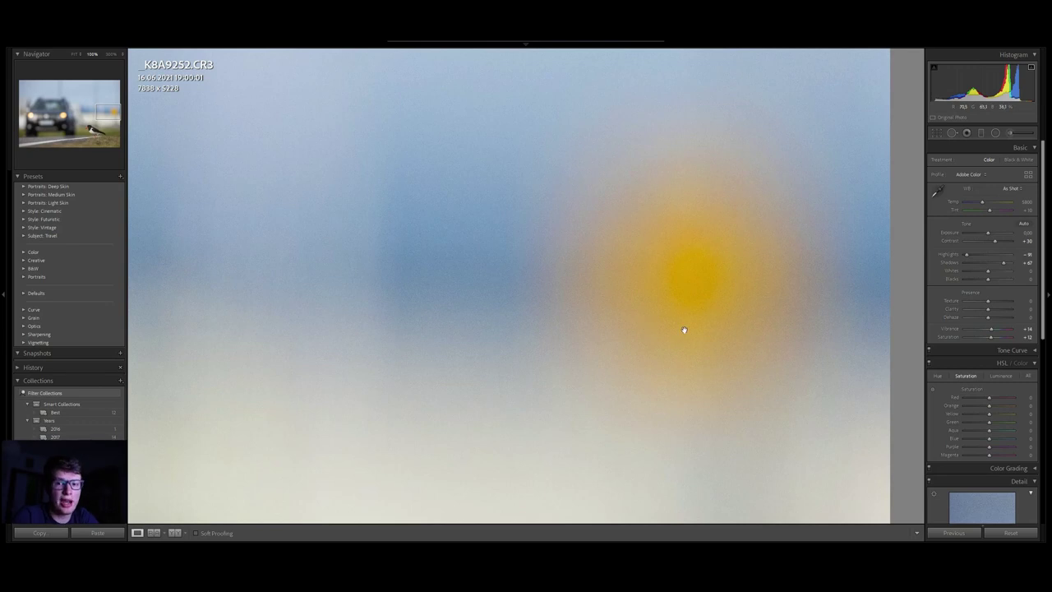
click(684, 330)
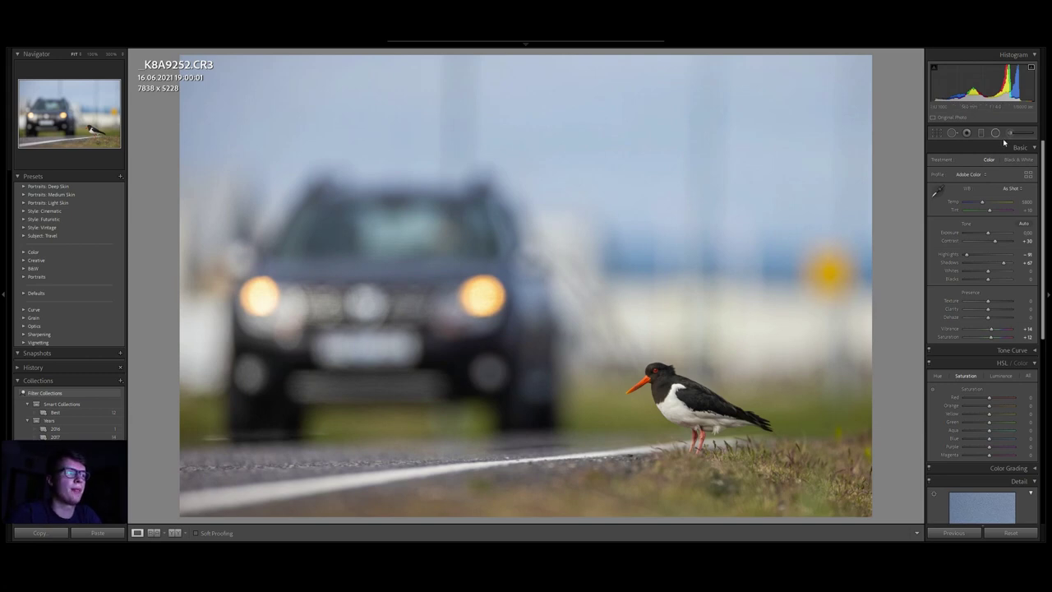
click(937, 134)
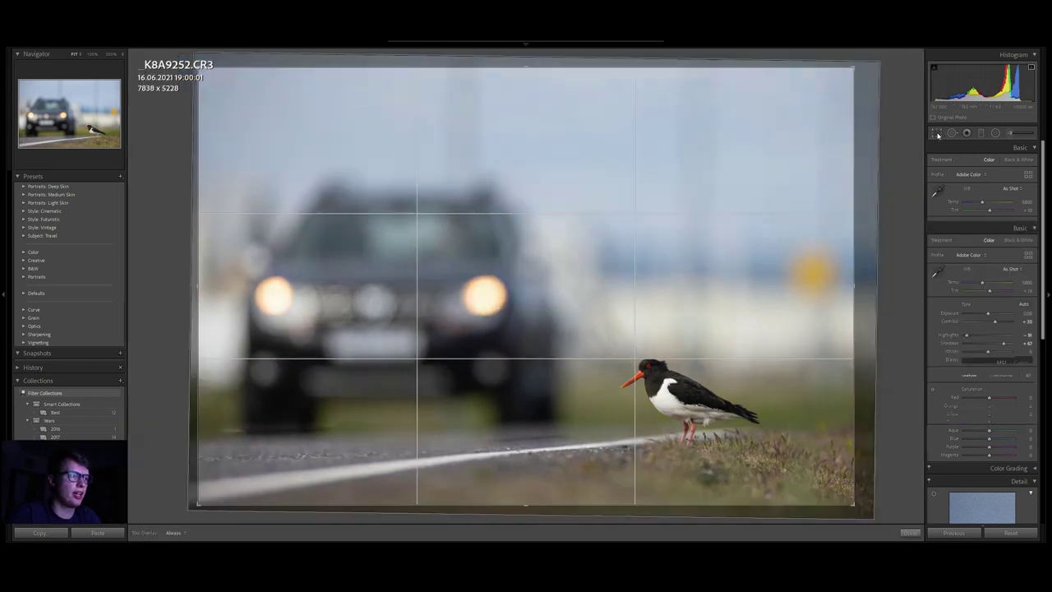
click(938, 134)
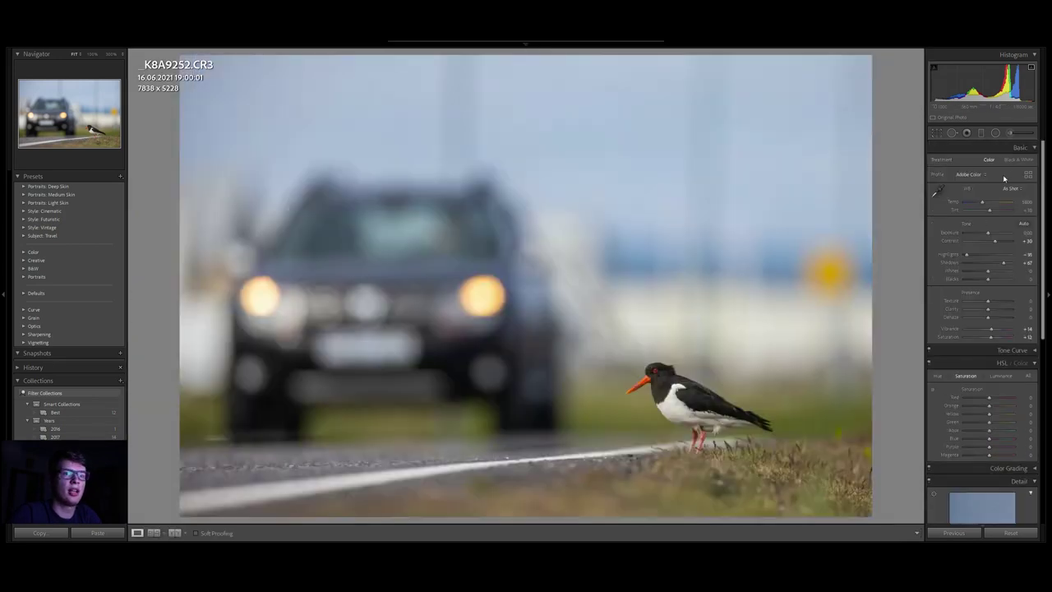
Step: Brush a local adjustment along the foreground's lower edge, reset its effects, and give it a strongly negative Clarity
click(1011, 133)
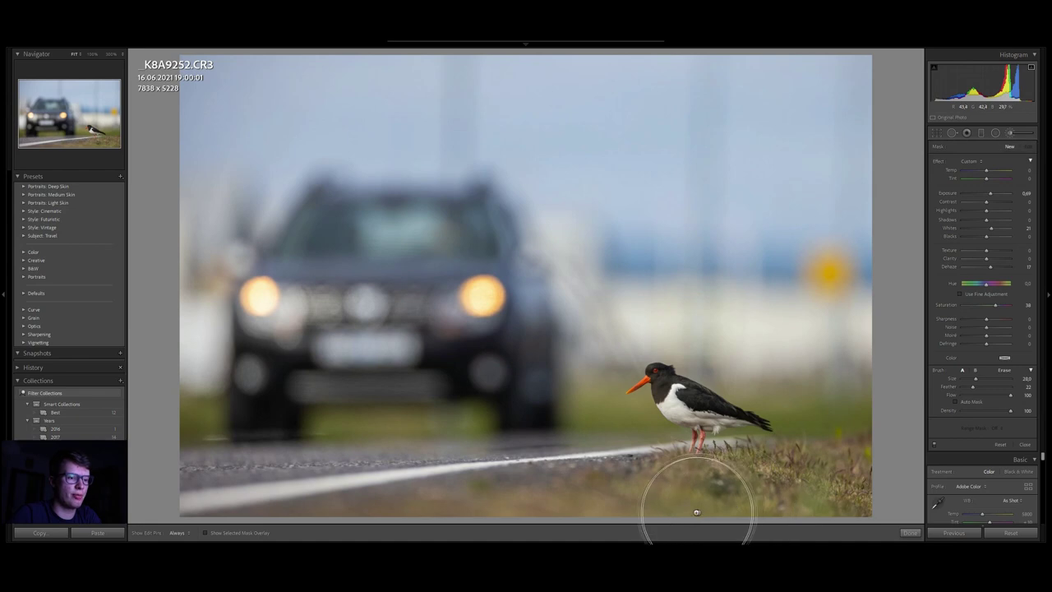
mouse_move(698, 509)
mouse_down()
mouse_move(770, 531)
mouse_move(776, 546)
mouse_move(666, 527)
mouse_move(538, 555)
mouse_move(523, 543)
mouse_move(437, 549)
mouse_up()
double_click(939, 165)
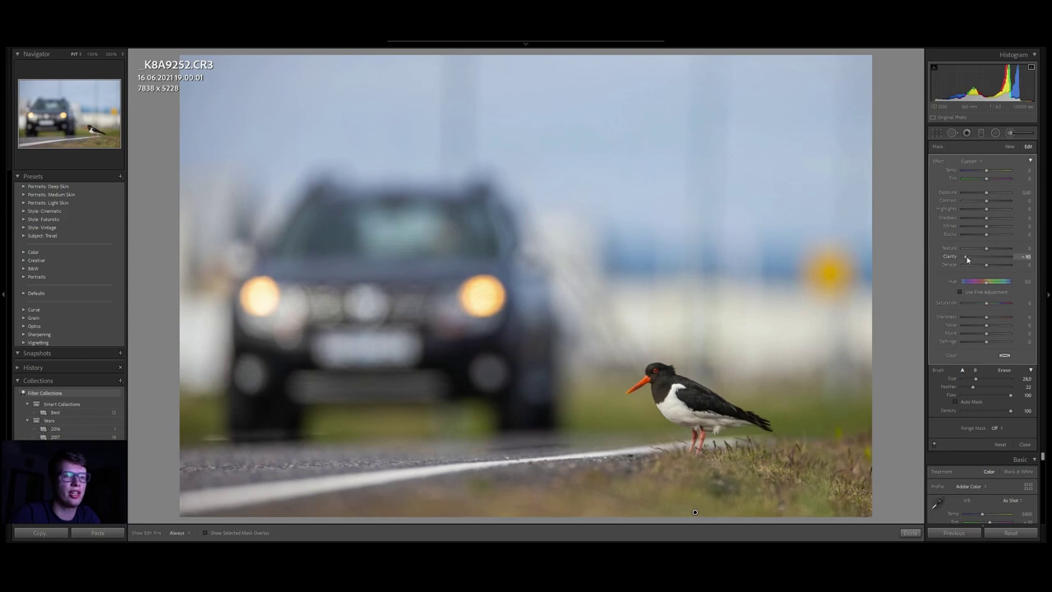
scroll(762, 523, down, 3)
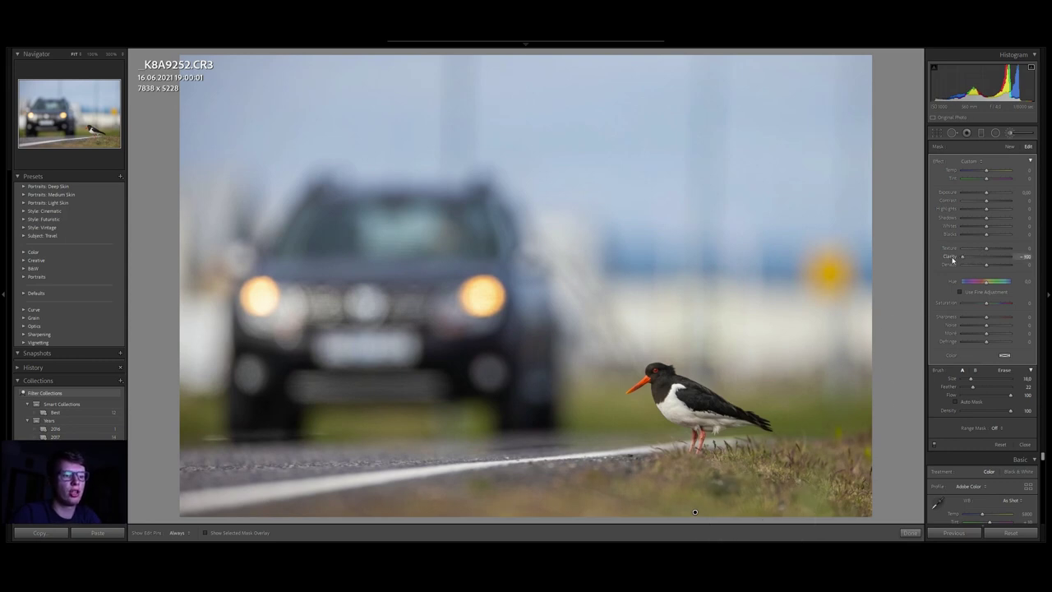
drag(971, 260, 974, 257)
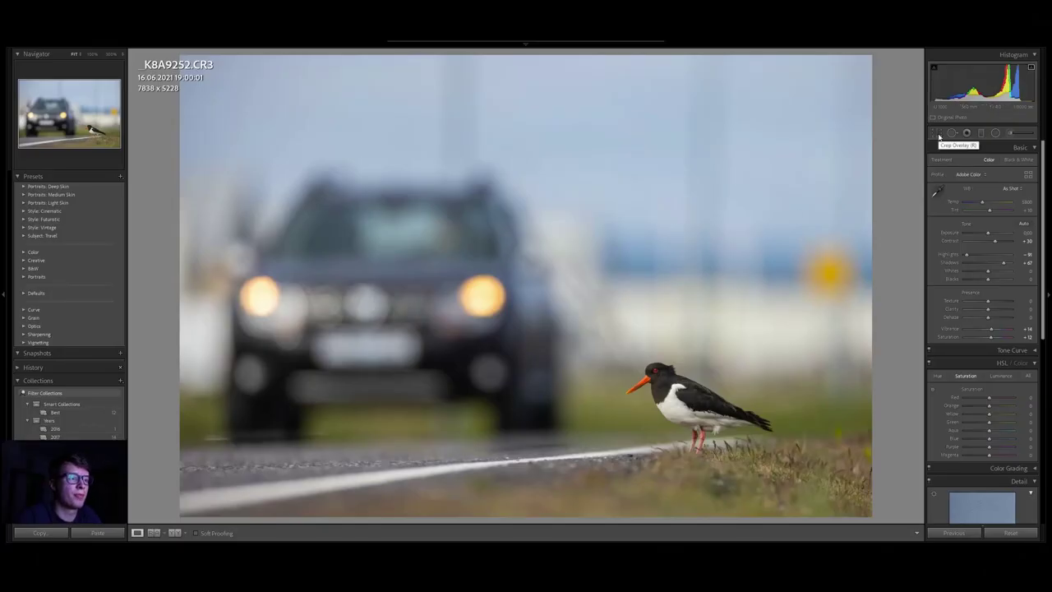
Step: Change the crop aspect to 16 x 9 and enlarge and reposition the frame to 8002 x 4501
click(937, 133)
click(1007, 163)
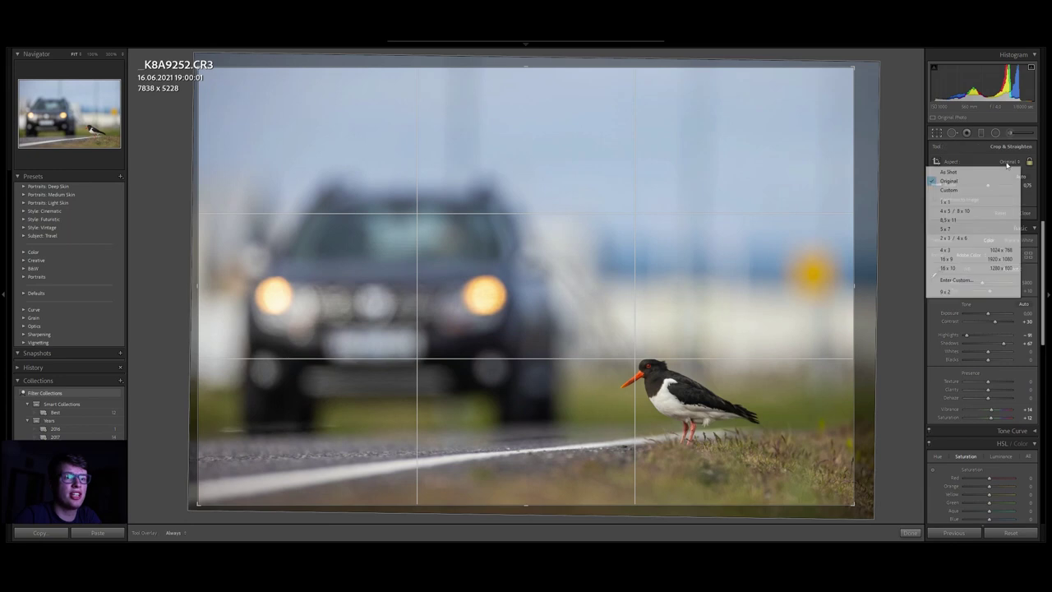
click(953, 259)
drag(678, 239, 675, 222)
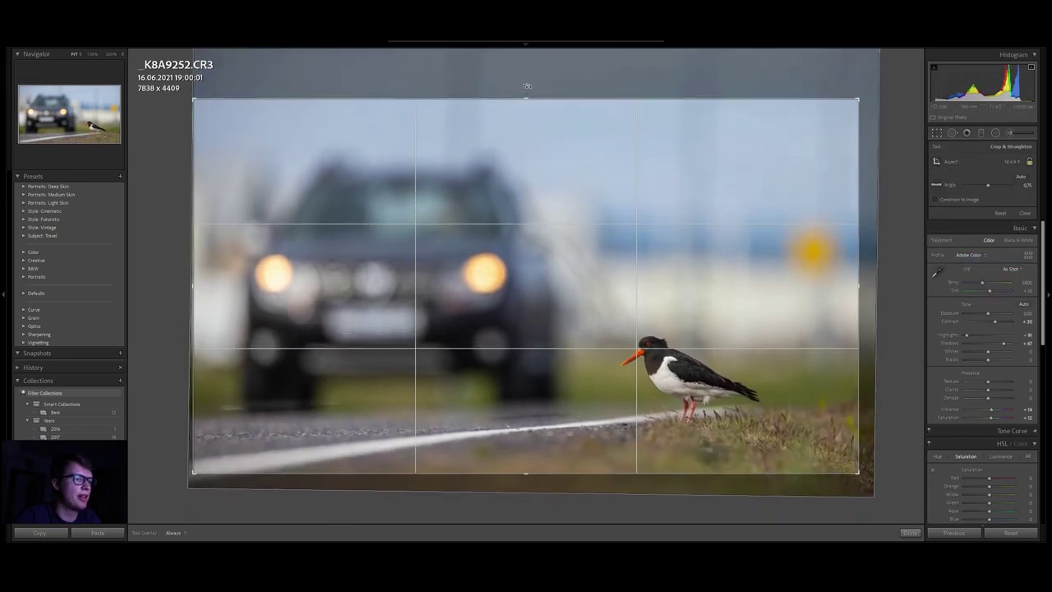
drag(538, 347, 536, 351)
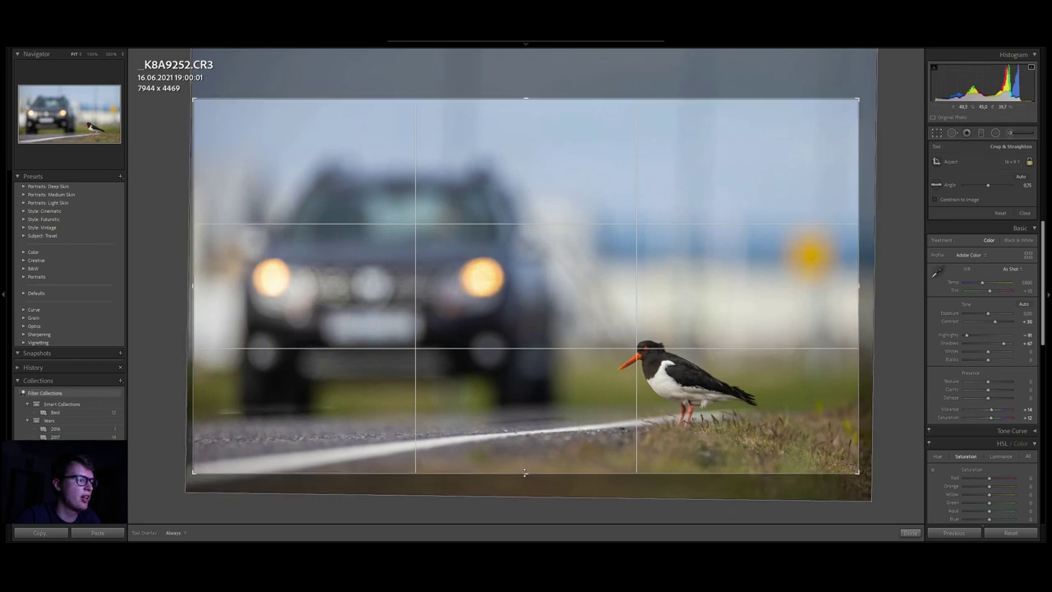
drag(528, 468, 522, 481)
click(938, 137)
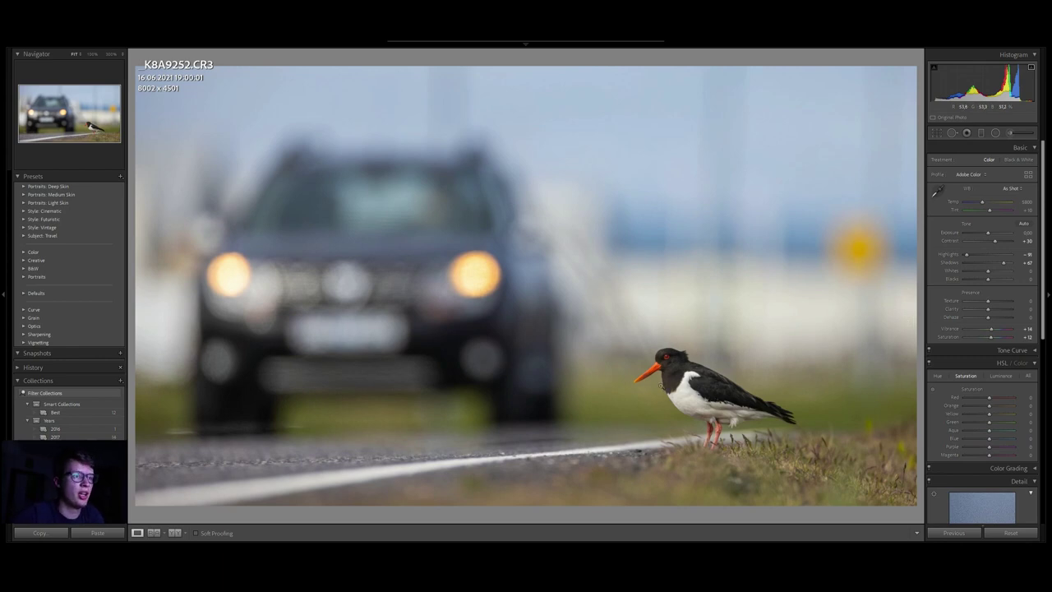
Step: Paint a new brush mask over the bird's head, neck and back, with a small eraser for spill along the back's edge
click(726, 356)
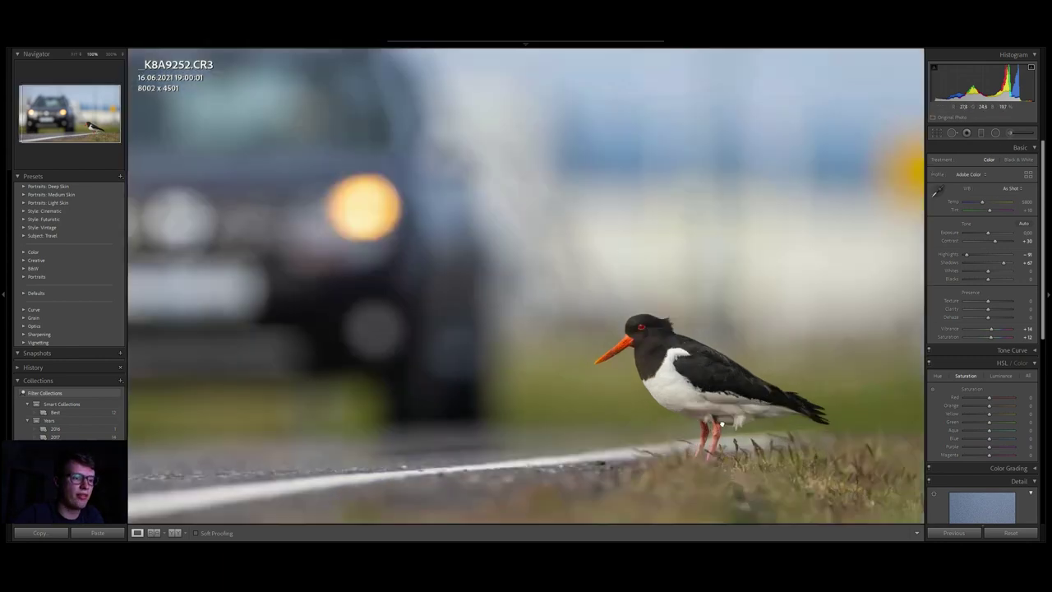
drag(643, 304, 496, 307)
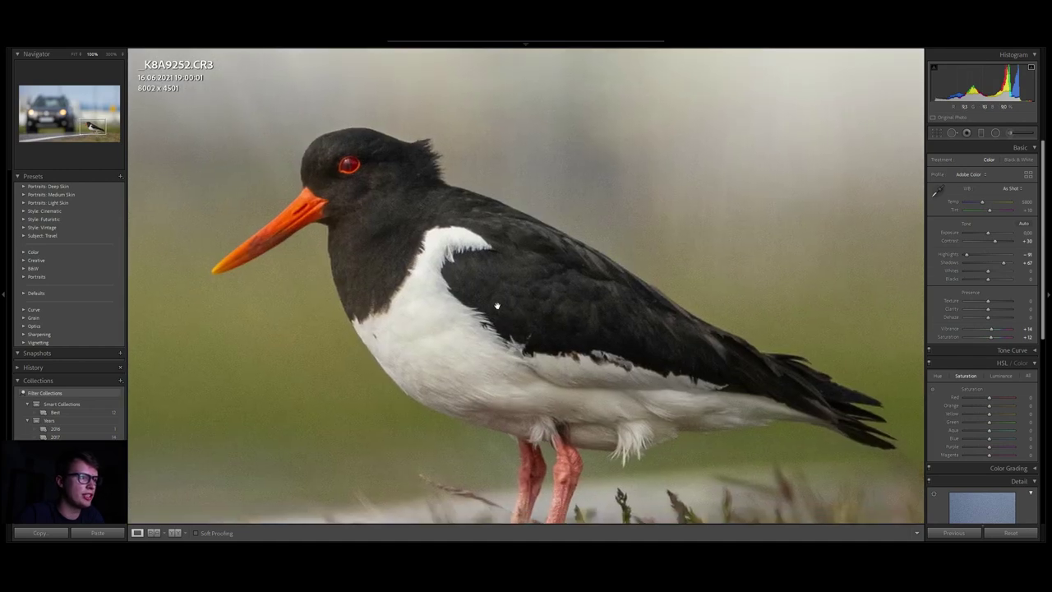
click(1008, 134)
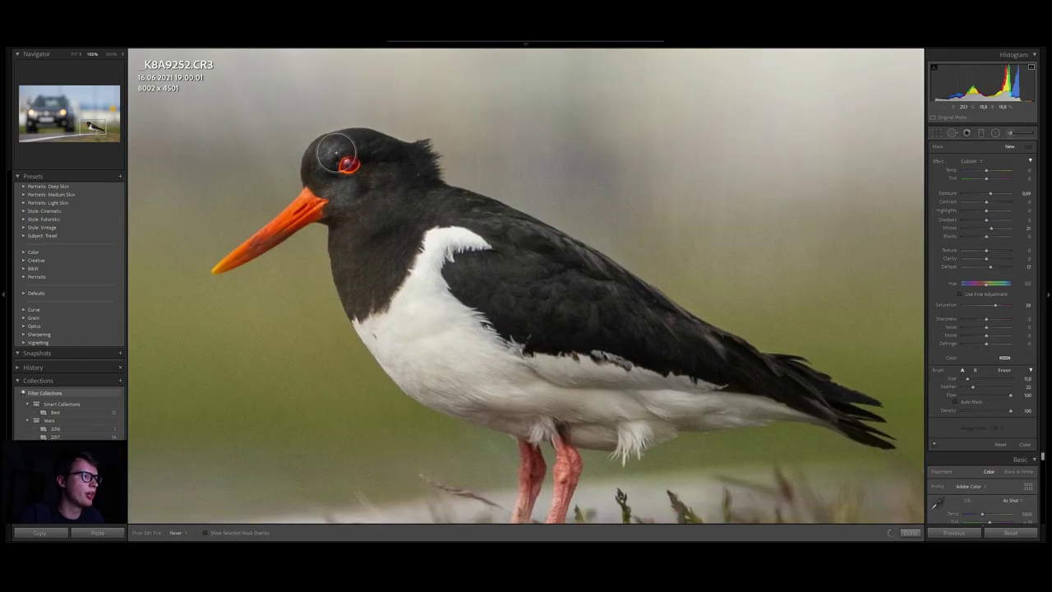
mouse_move(336, 152)
mouse_down()
mouse_move(392, 198)
mouse_move(382, 202)
mouse_move(377, 188)
mouse_move(355, 248)
mouse_move(351, 238)
mouse_move(358, 297)
mouse_move(413, 213)
mouse_move(436, 204)
mouse_move(472, 213)
mouse_move(518, 245)
mouse_move(513, 267)
mouse_move(482, 276)
mouse_move(558, 301)
mouse_move(529, 302)
mouse_move(534, 258)
mouse_move(655, 321)
mouse_move(551, 323)
mouse_move(629, 330)
mouse_move(692, 298)
mouse_up()
key(h)
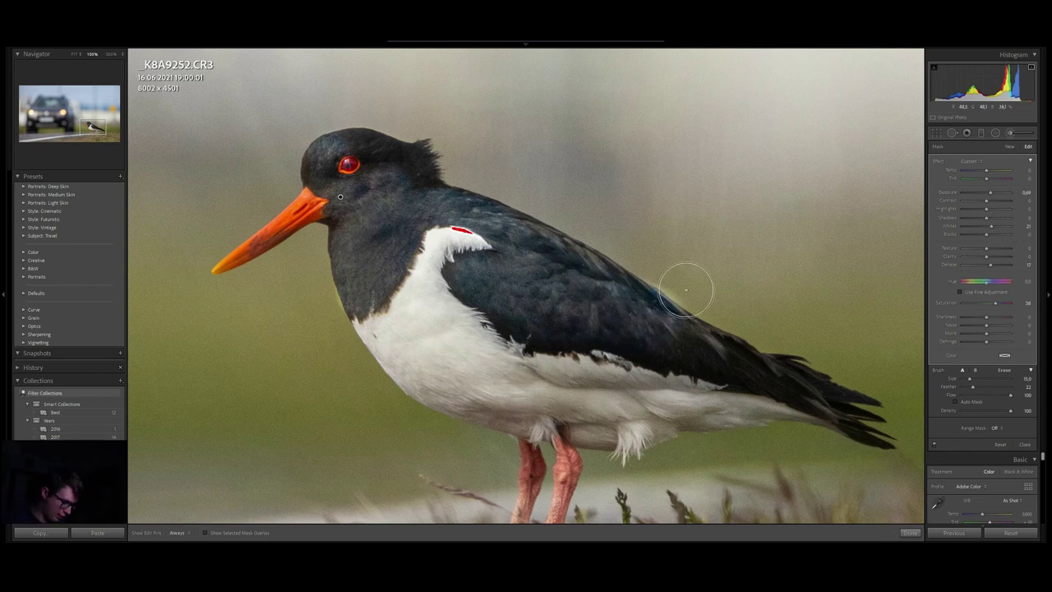
key(alt)
scroll(681, 284, down, 8)
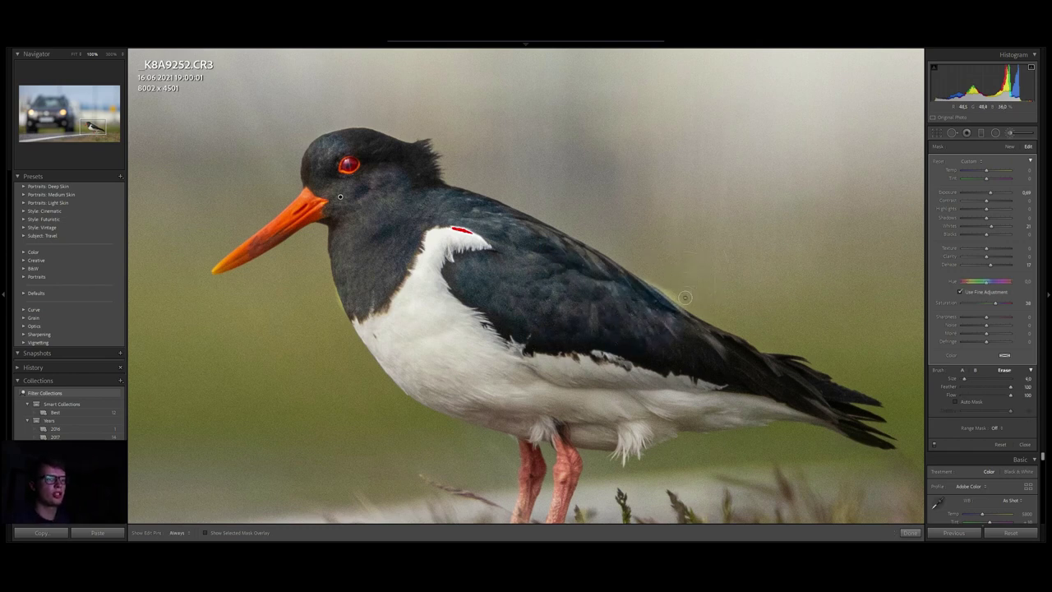
Step: Reset the bird mask's effects, set its Highlights to -64 and Whites to -59, and finish the adjustment
double_click(939, 163)
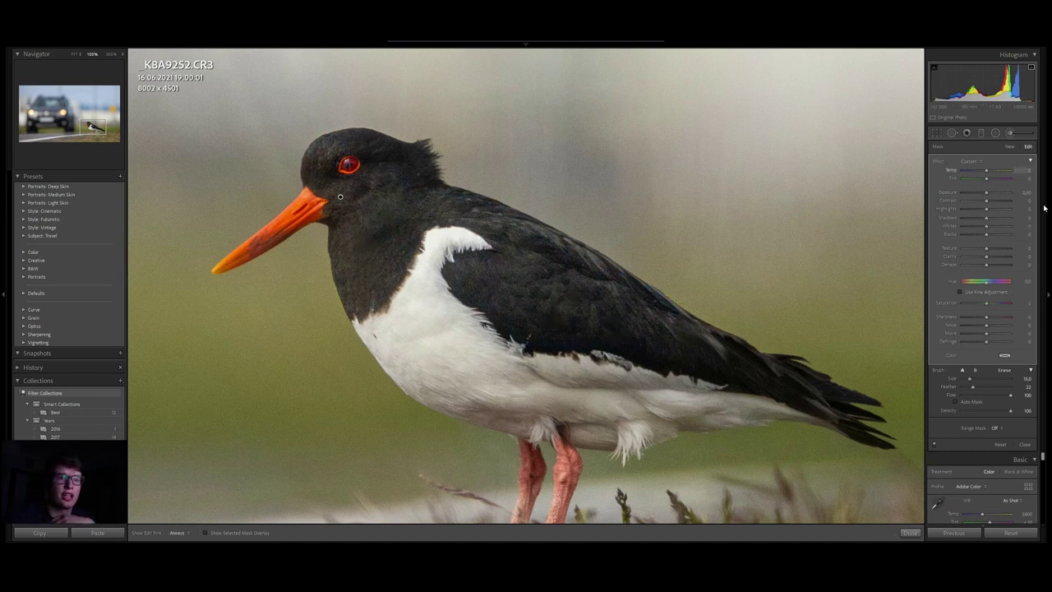
drag(979, 229, 973, 229)
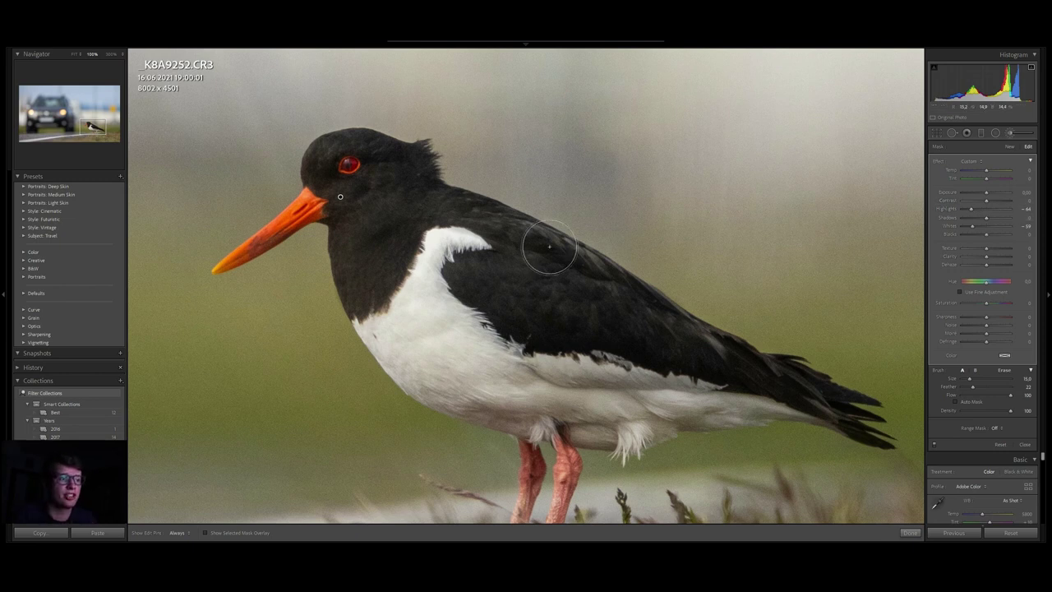
click(1009, 146)
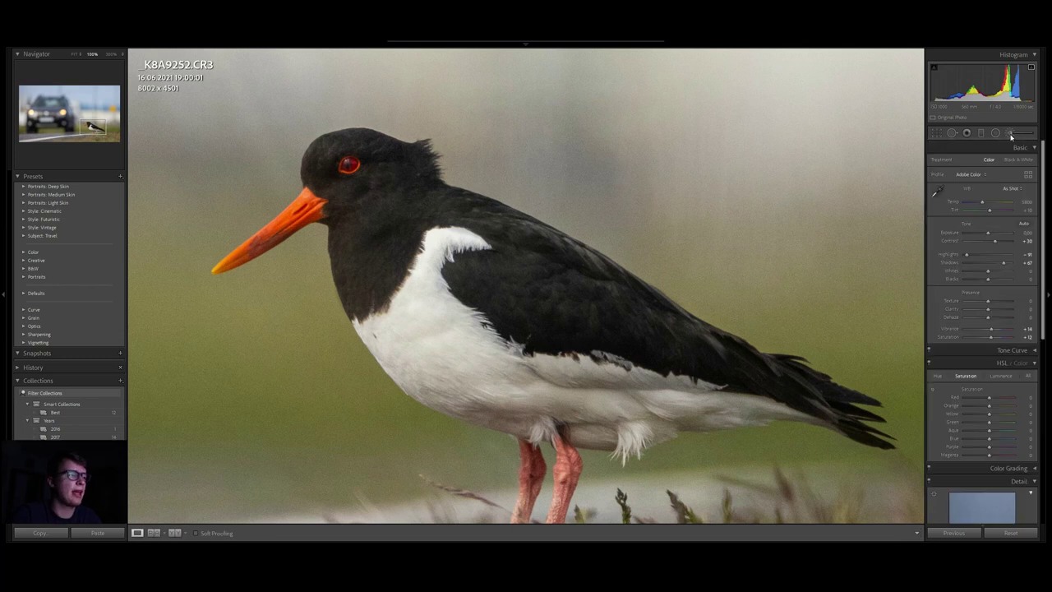
Step: Brush a second adjustment mask over the bird's neck, white breast and body with a larger brush
scroll(365, 206, up, 5)
mouse_move(364, 206)
mouse_down()
mouse_move(338, 178)
mouse_move(361, 173)
mouse_move(399, 262)
mouse_move(460, 312)
mouse_move(453, 281)
mouse_up()
scroll(368, 183, up, 3)
key(h)
key(h)
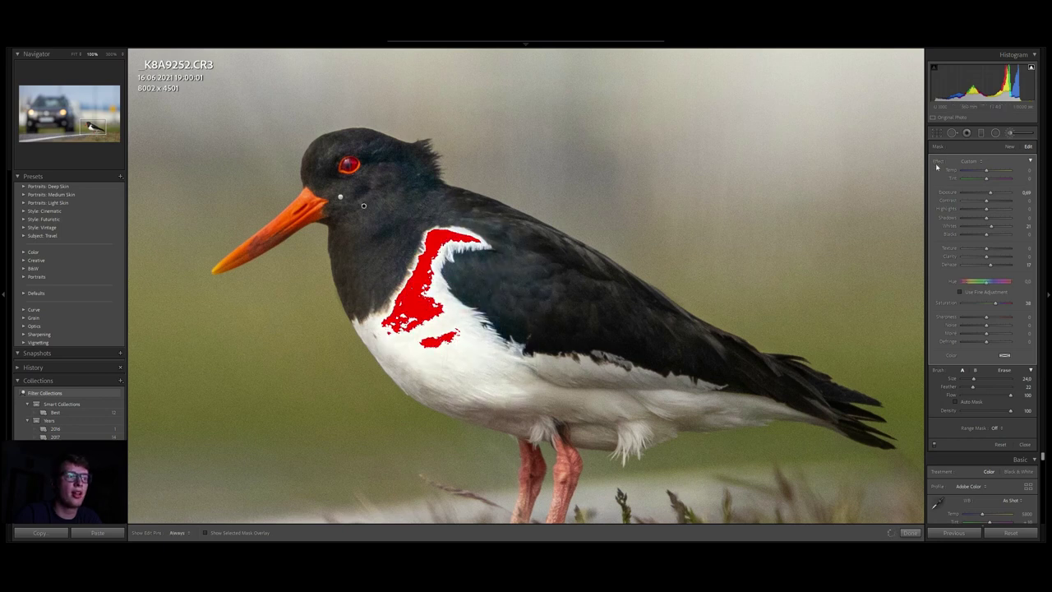
Step: Reset the second mask's effects, set its Texture to 22 and Clarity to 31, and close the adjustment
double_click(938, 161)
scroll(496, 300, up, 4)
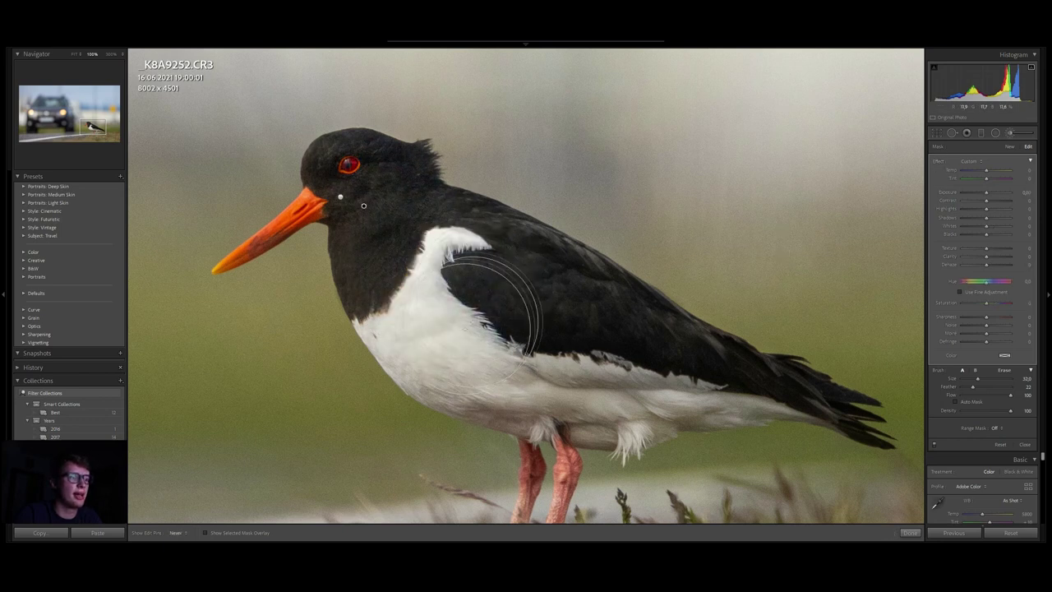
key(h)
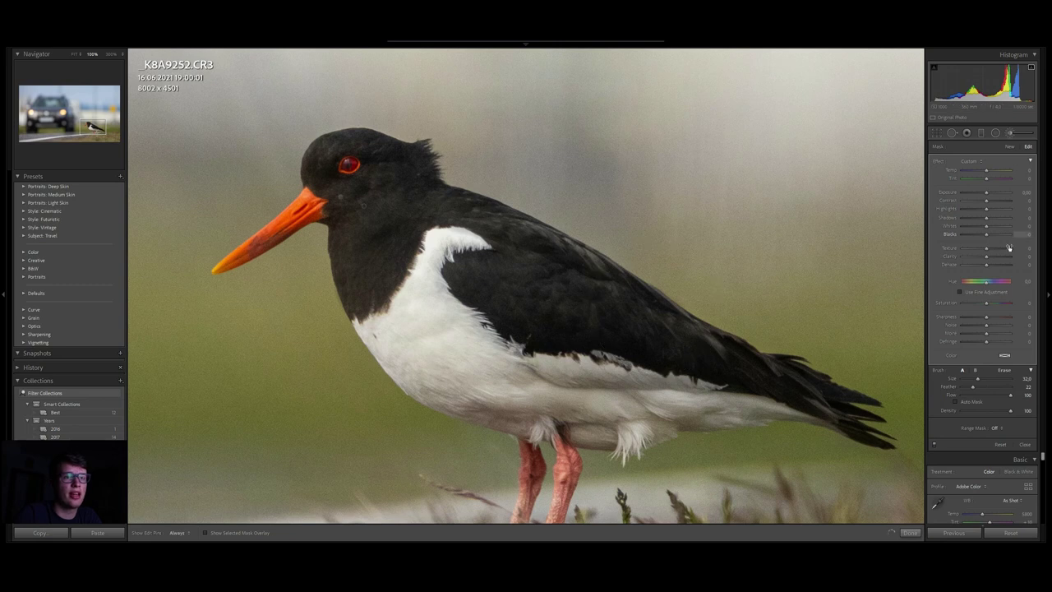
key(h)
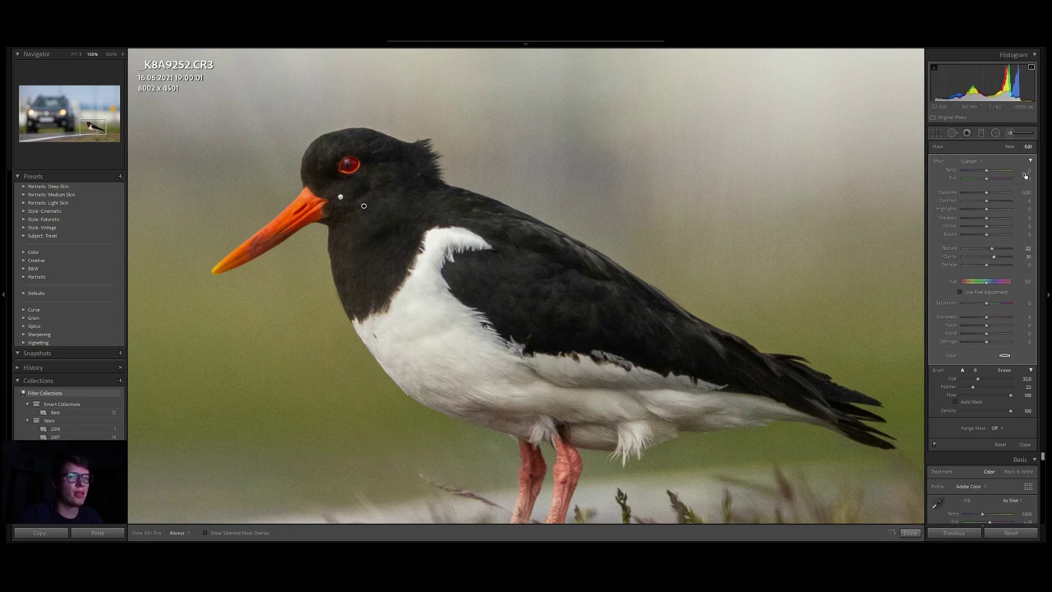
click(1019, 135)
Step: Brush a new adjustment with Exposure 0.69, Whites 21, Dehaze 17 and Saturation 38 over the bird's red eye
drag(389, 177, 468, 239)
click(1010, 133)
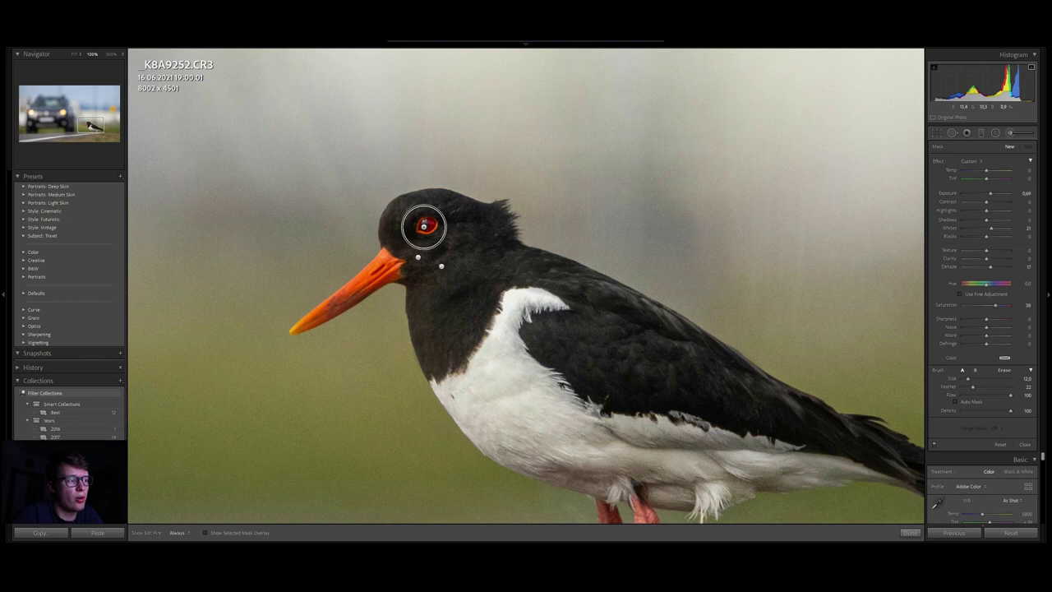
scroll(424, 228, down, 4)
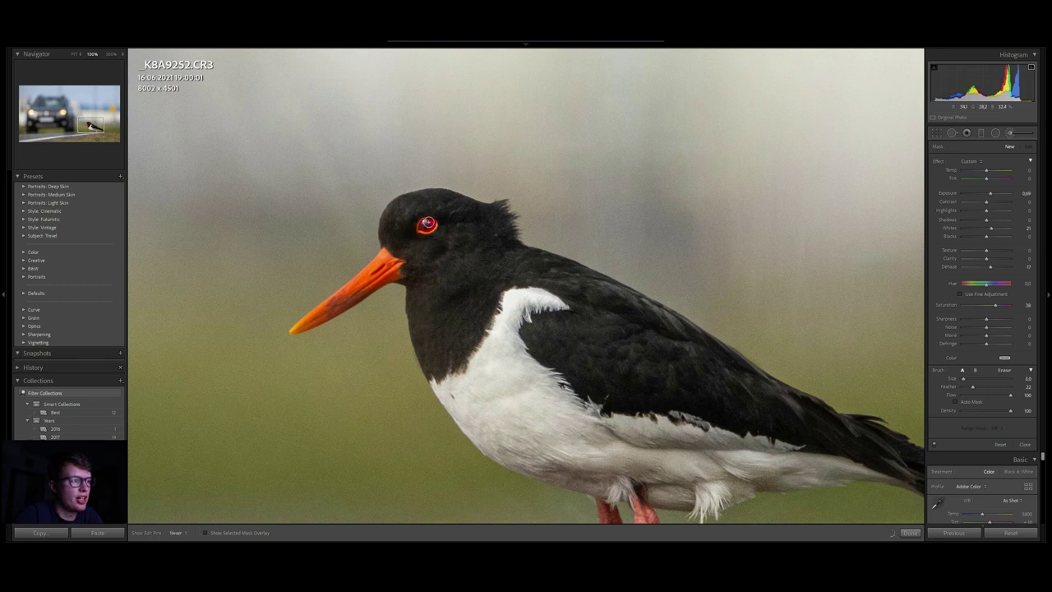
drag(427, 223, 426, 224)
Step: Extend the eye's brush adjustment along the bird's orange beak and erase the spill along the beak's lower edge
scroll(380, 275, up, 4)
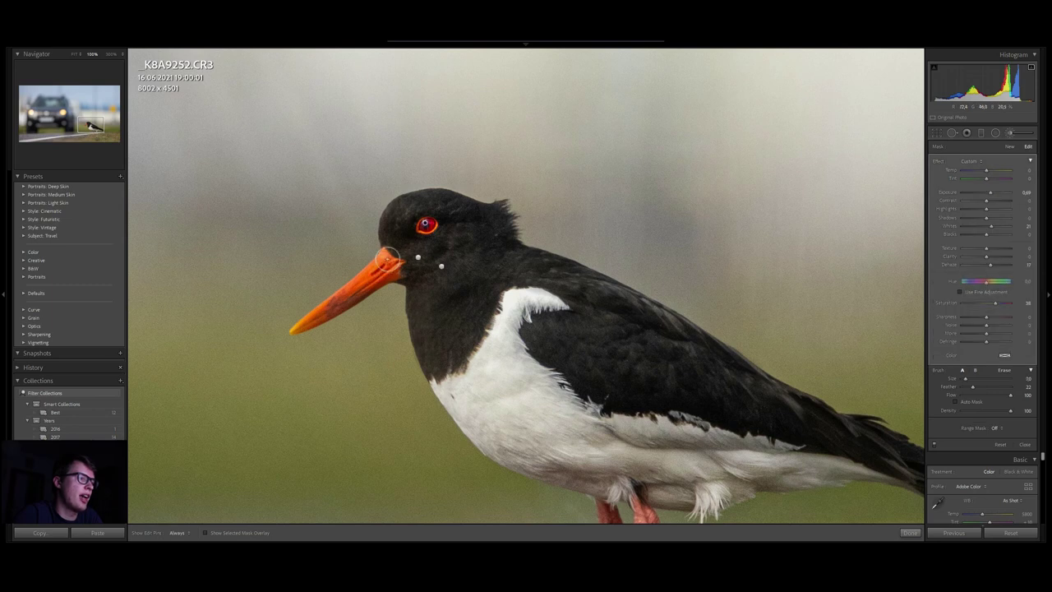
drag(388, 259, 336, 302)
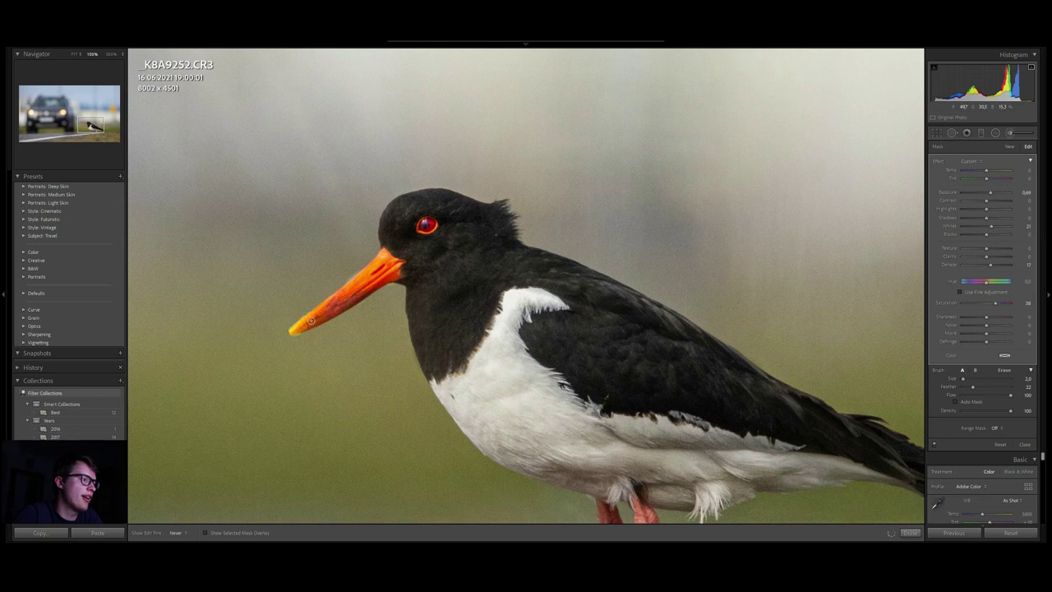
mouse_move(305, 323)
mouse_down()
mouse_move(374, 284)
mouse_move(394, 290)
mouse_up()
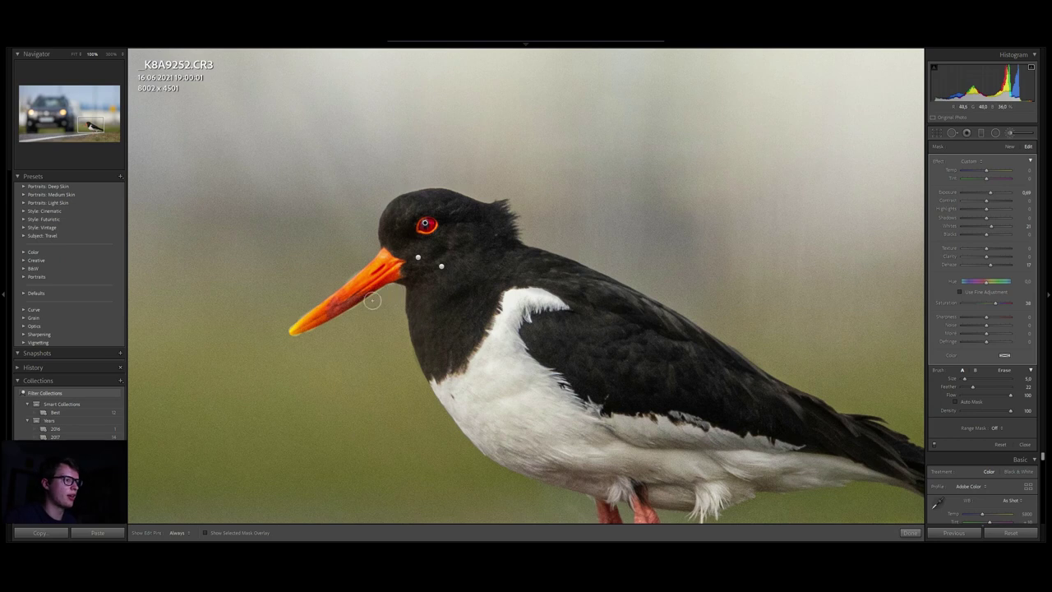
key(alt)
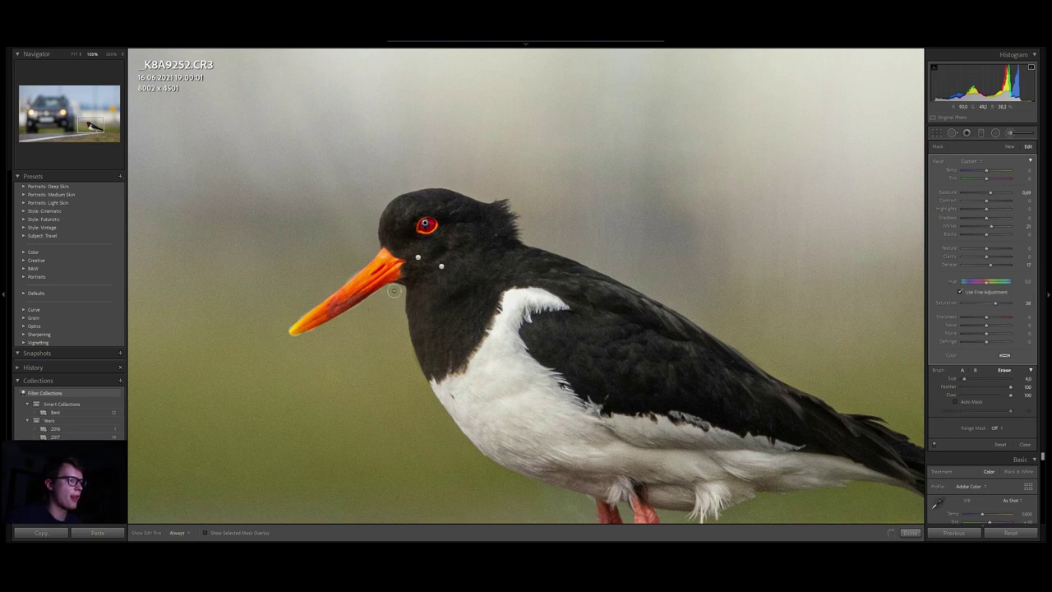
key(h)
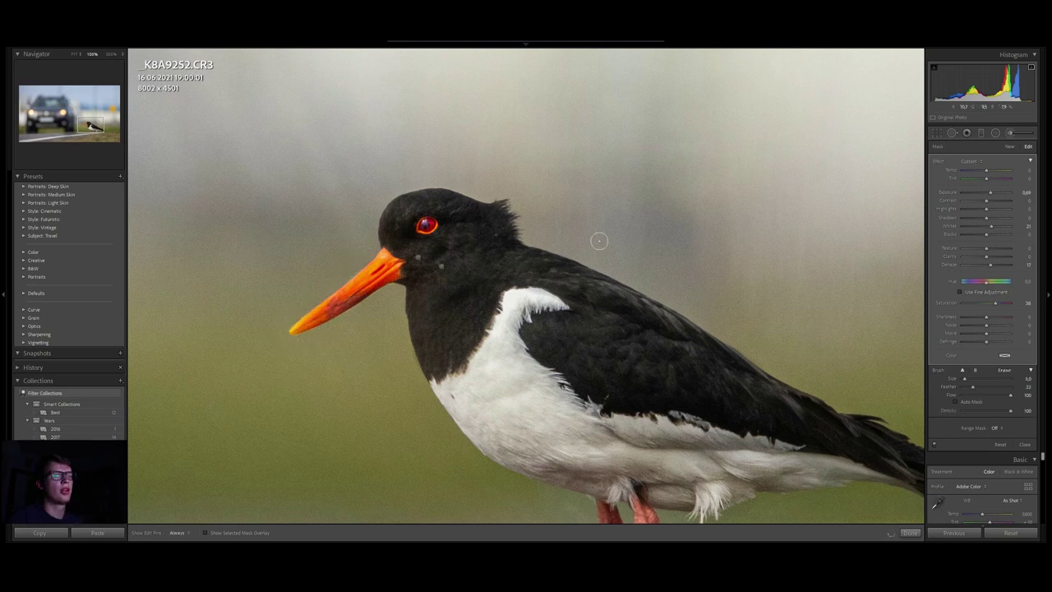
key(h)
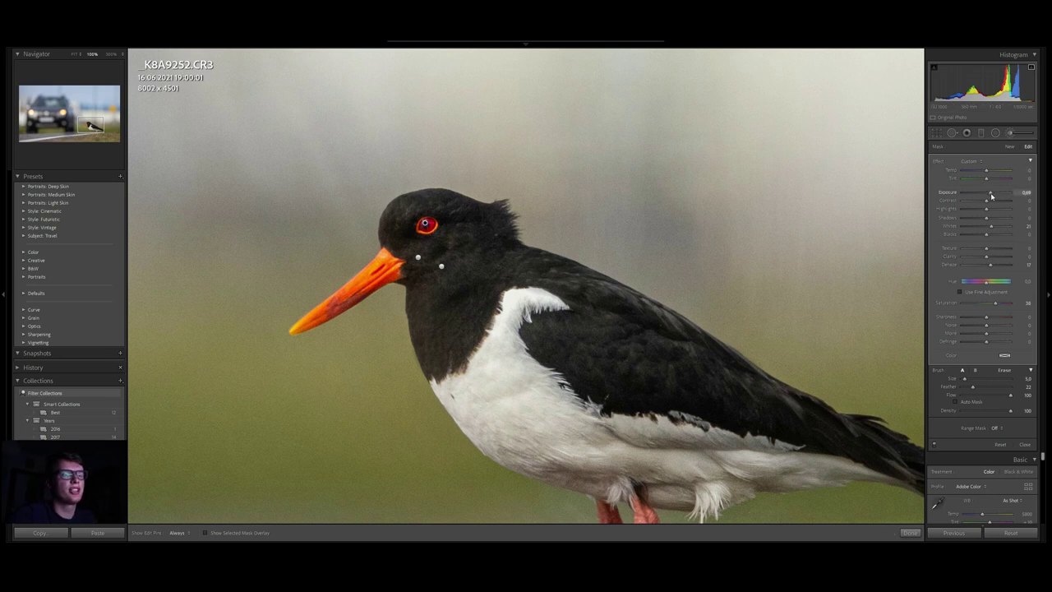
Step: Set the eye and beak adjustment's Exposure to 0.55 and Dehaze to 17, and finish brushing
drag(991, 194, 990, 195)
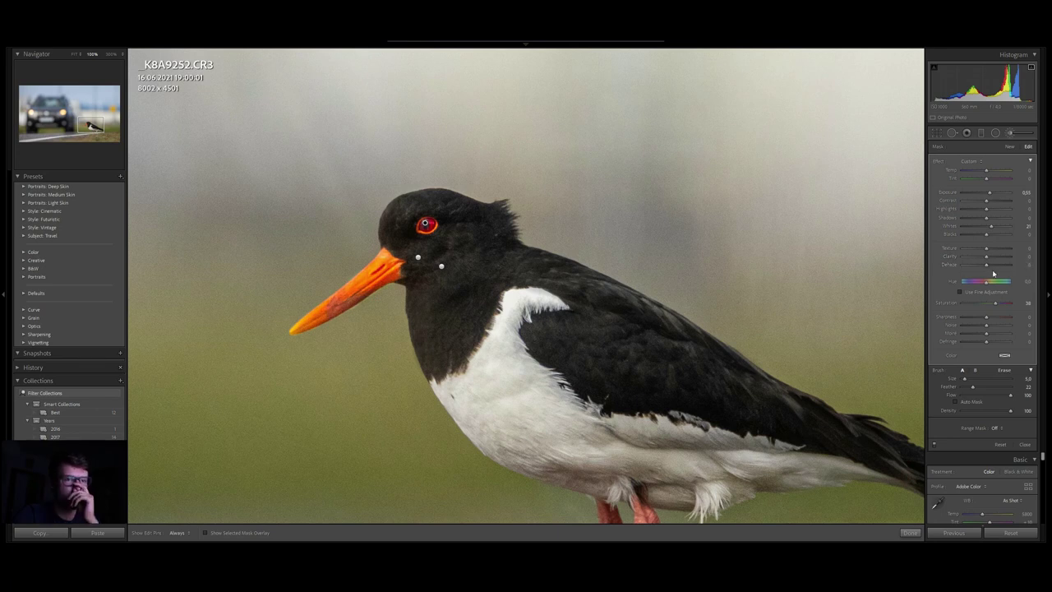
drag(989, 267, 991, 265)
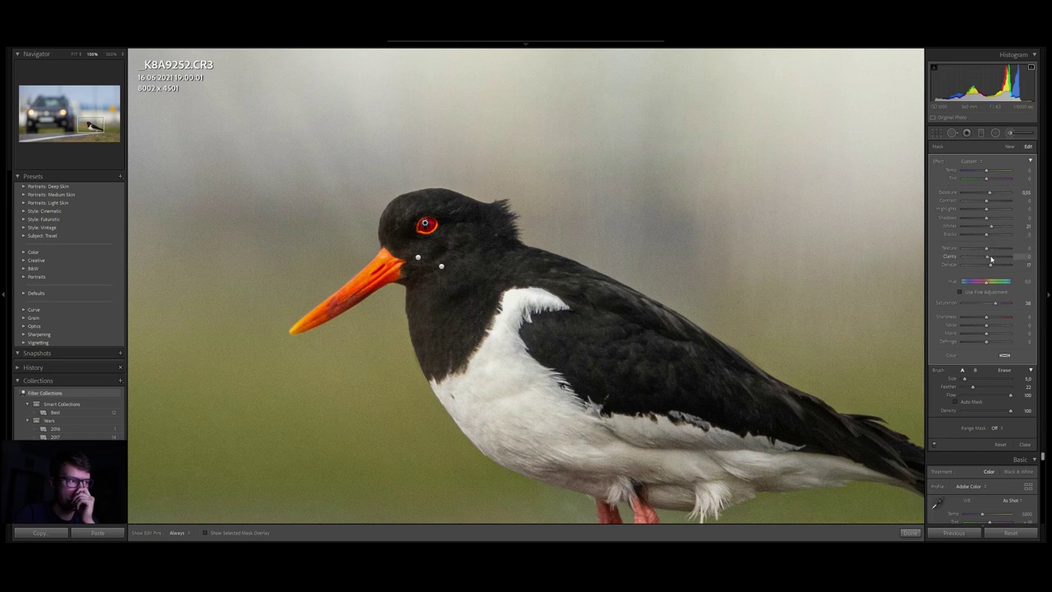
click(1009, 134)
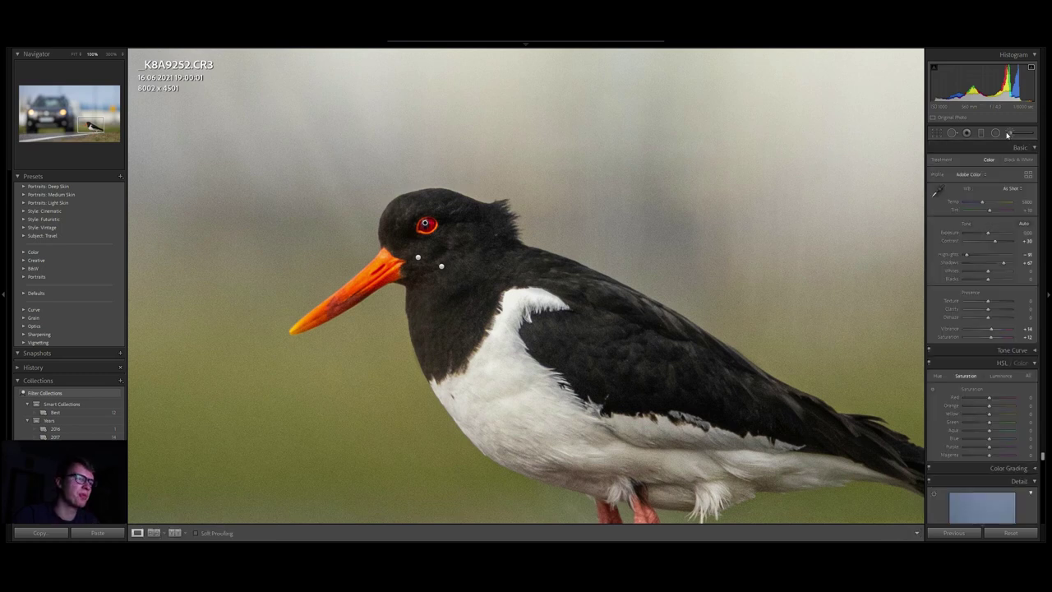
click(784, 216)
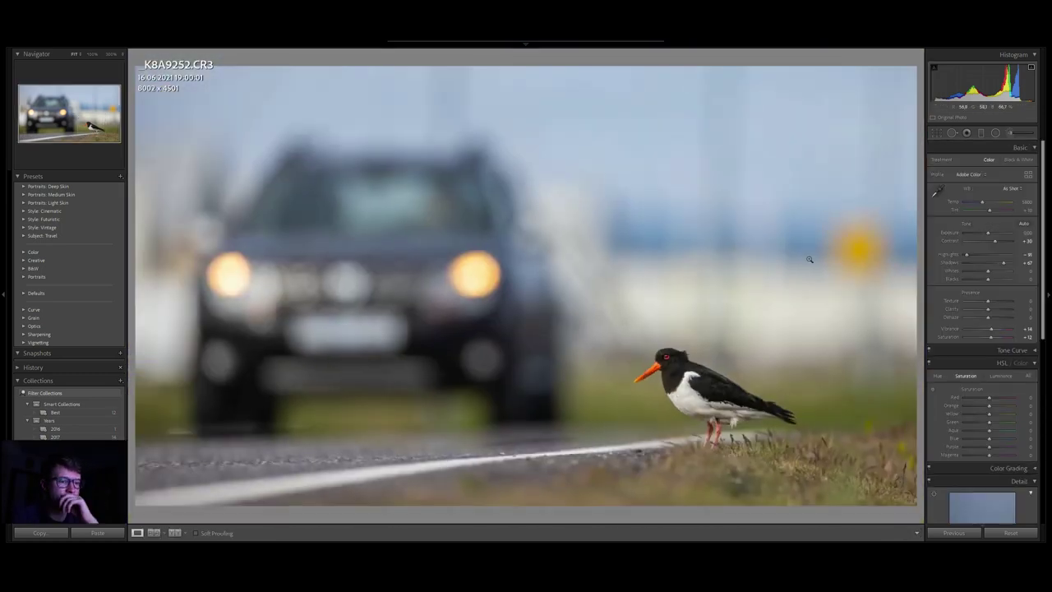
Step: Draw a radial filter covering almost the whole photo and reposition it over the frame
click(995, 133)
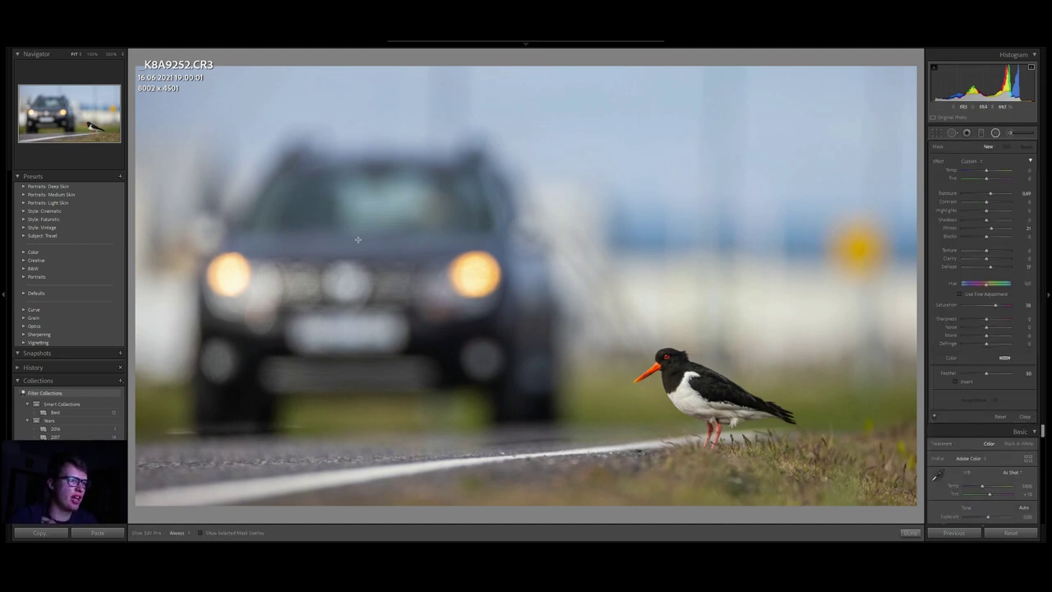
drag(589, 237, 94, 538)
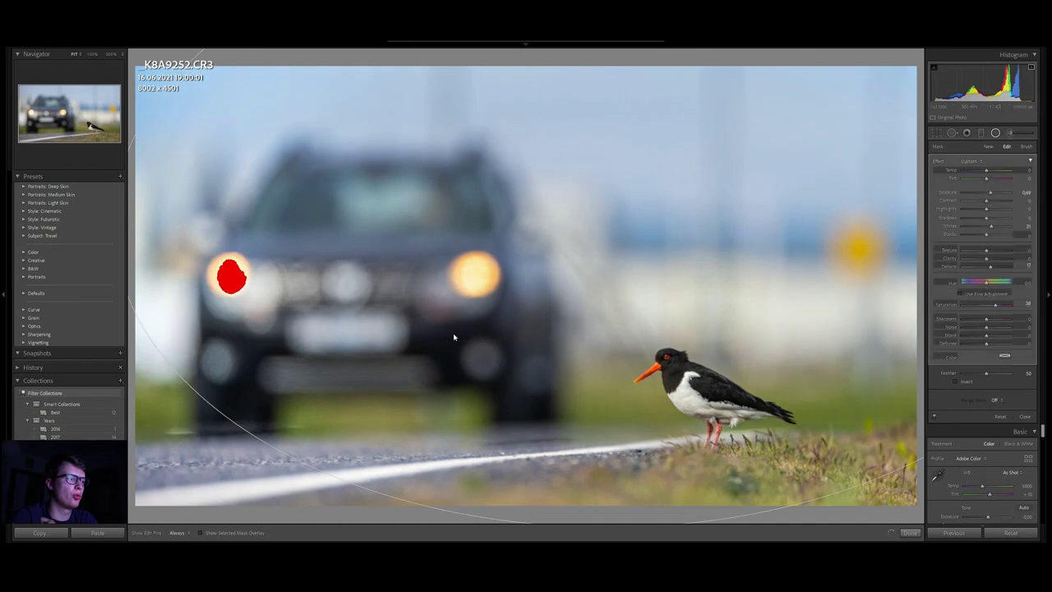
drag(453, 337, 343, 382)
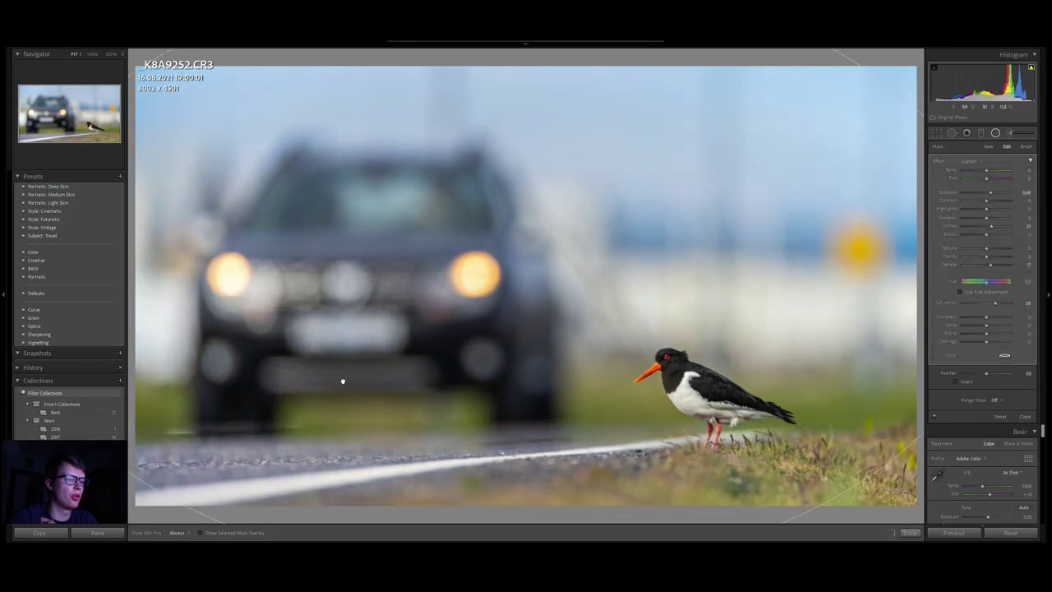
Step: Reset the radial filter's effects, set its Exposure to -1.24, fine-tune its position and finish the adjustment
double_click(936, 161)
drag(988, 195, 978, 195)
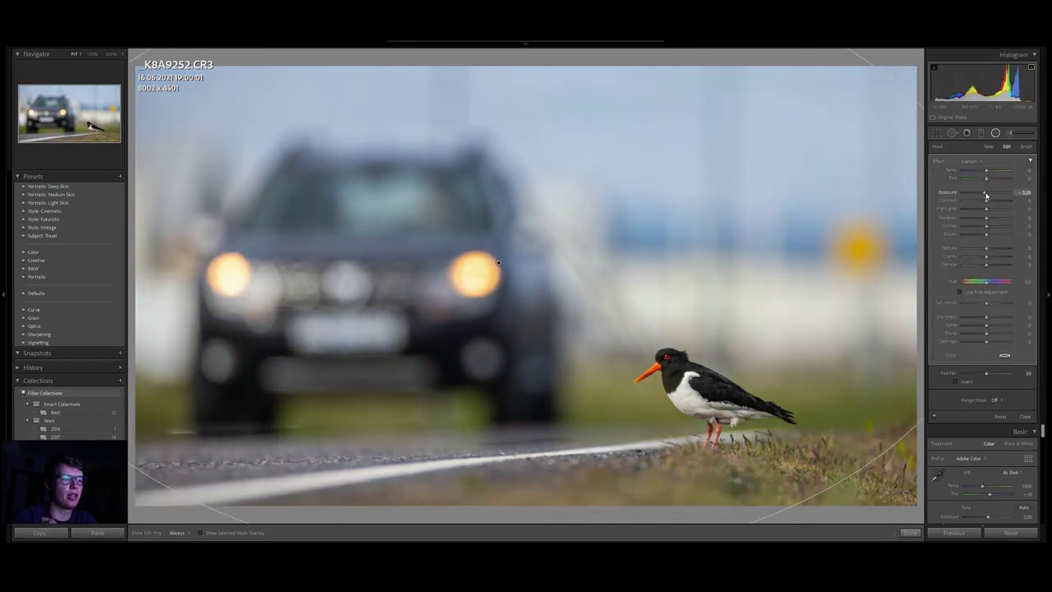
drag(614, 166, 591, 202)
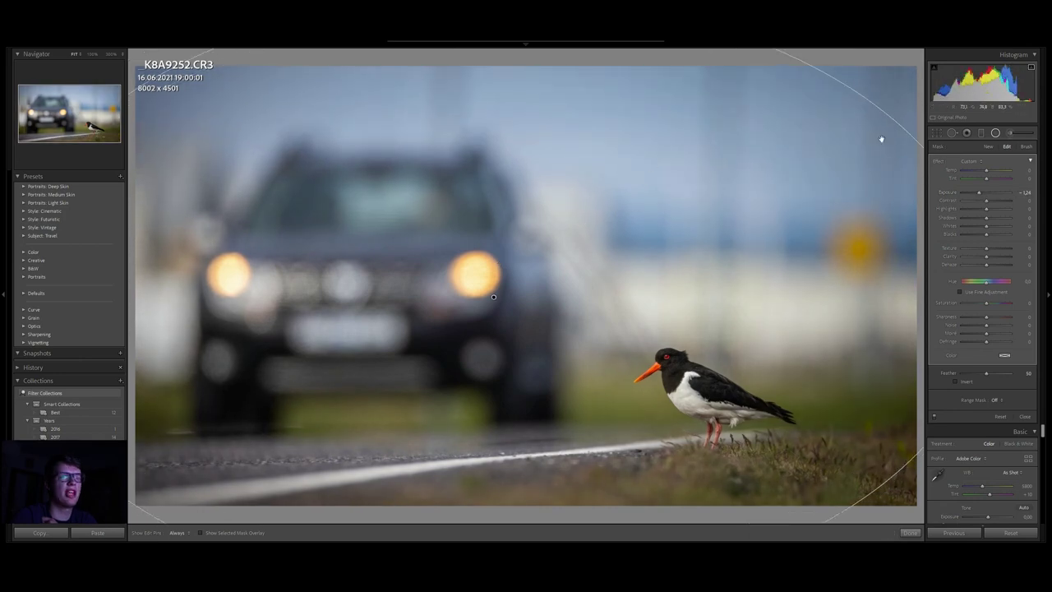
click(995, 134)
Step: Draw a tilted graduated filter over the road in the foreground, reset its effects and set Exposure to -0.21
click(979, 134)
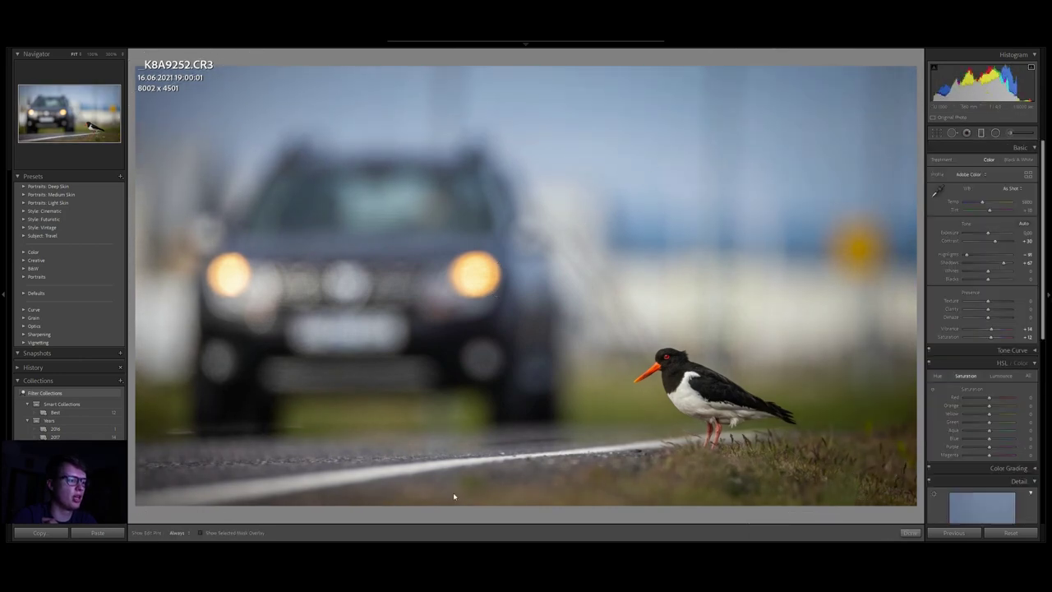
drag(520, 482, 528, 436)
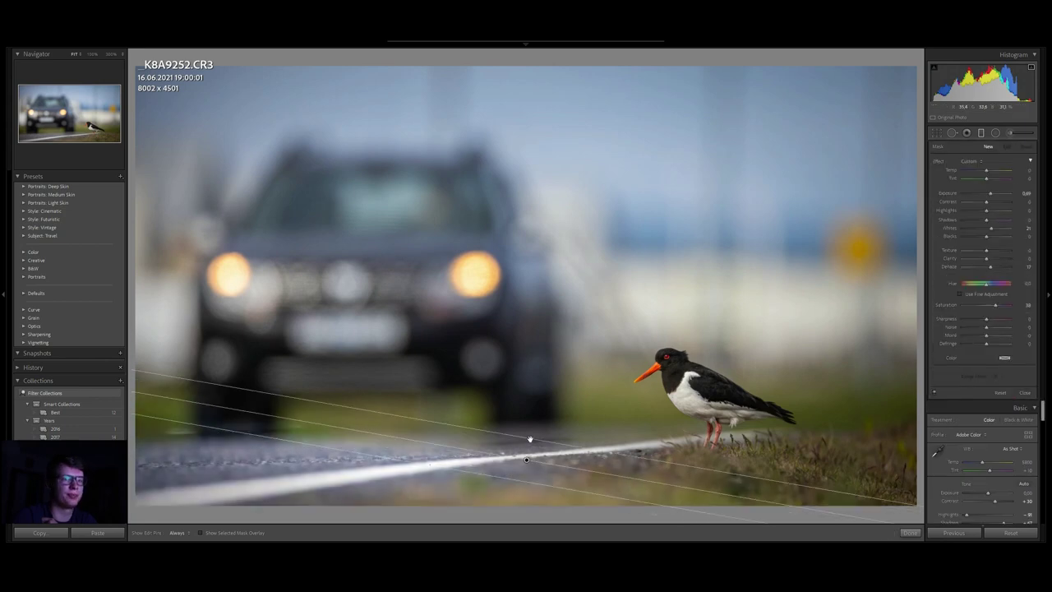
double_click(936, 162)
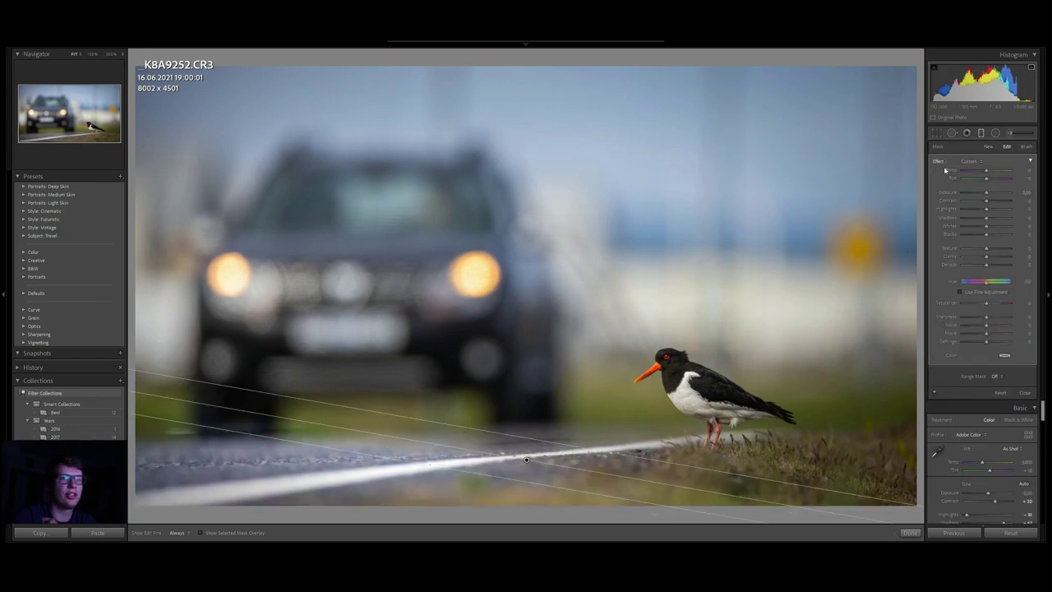
drag(988, 195, 985, 194)
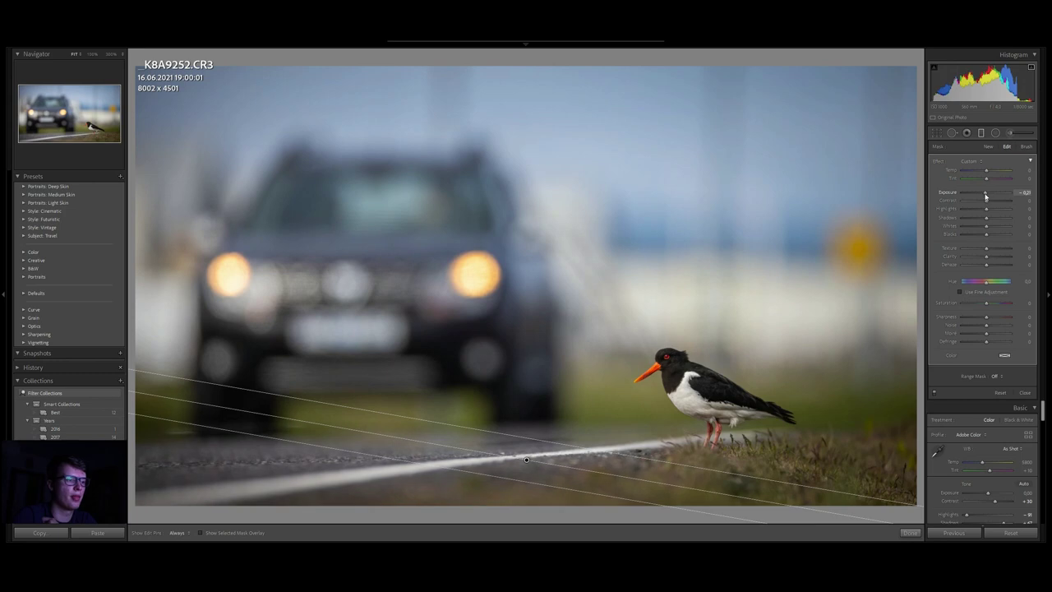
Step: Readjust the graduated filter's placement over the road and roadside grass, and finish the adjustment
drag(541, 440, 578, 310)
drag(538, 397, 513, 450)
drag(731, 485, 733, 476)
click(983, 132)
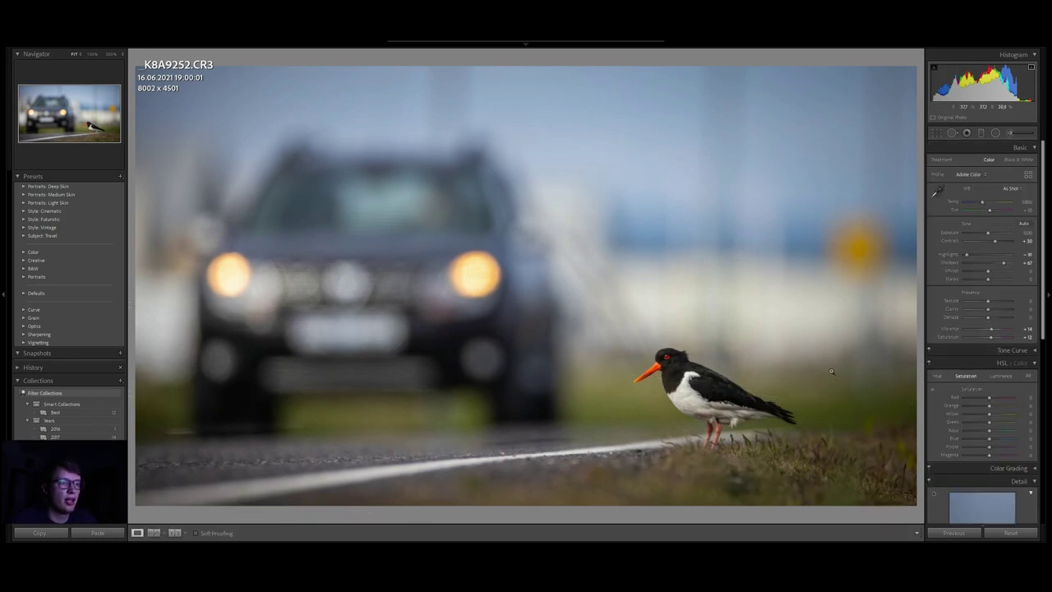
Step: Examine the blurred car's windscreen and bonnet at 100% for noise and line artifacts
click(335, 263)
drag(529, 141, 500, 248)
click(501, 247)
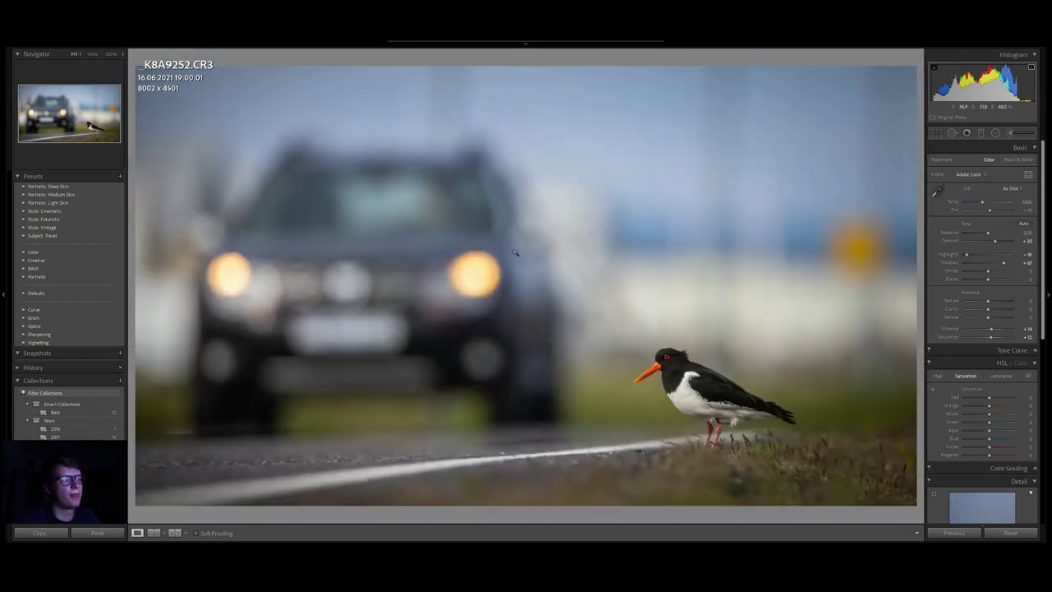
click(370, 220)
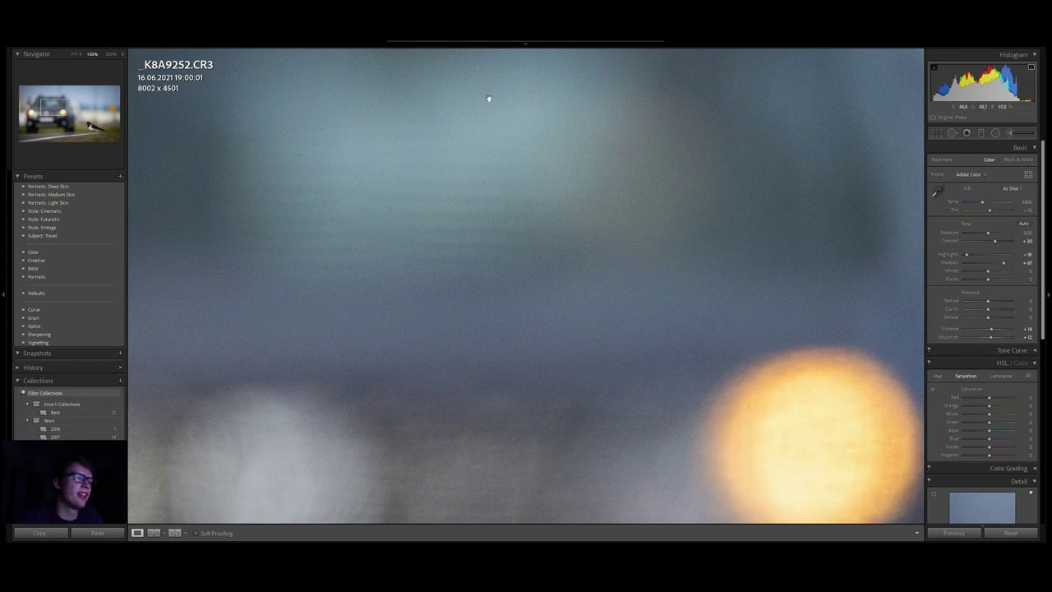
drag(488, 98, 429, 224)
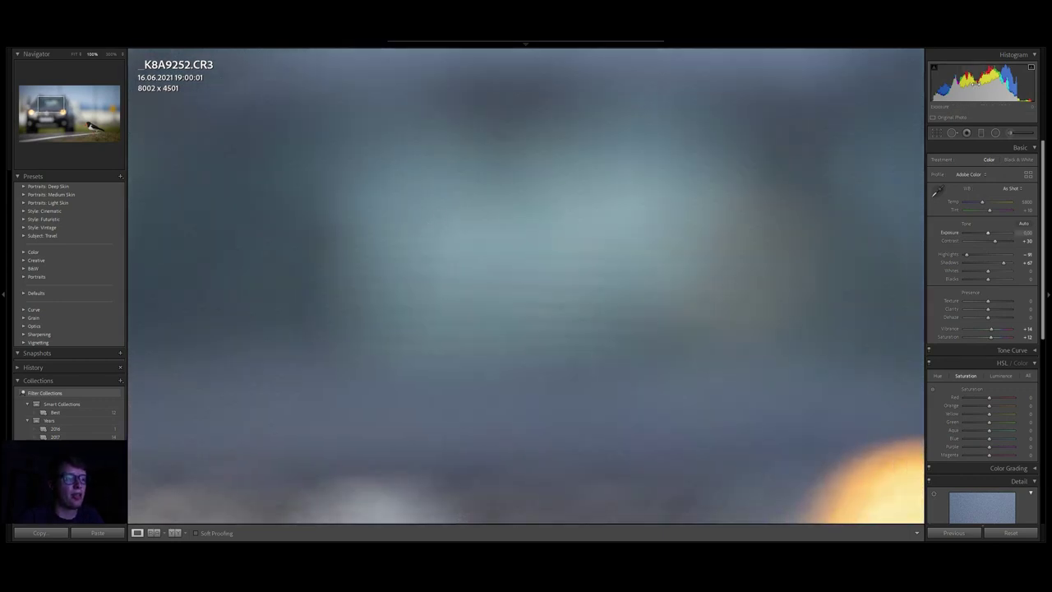
click(551, 381)
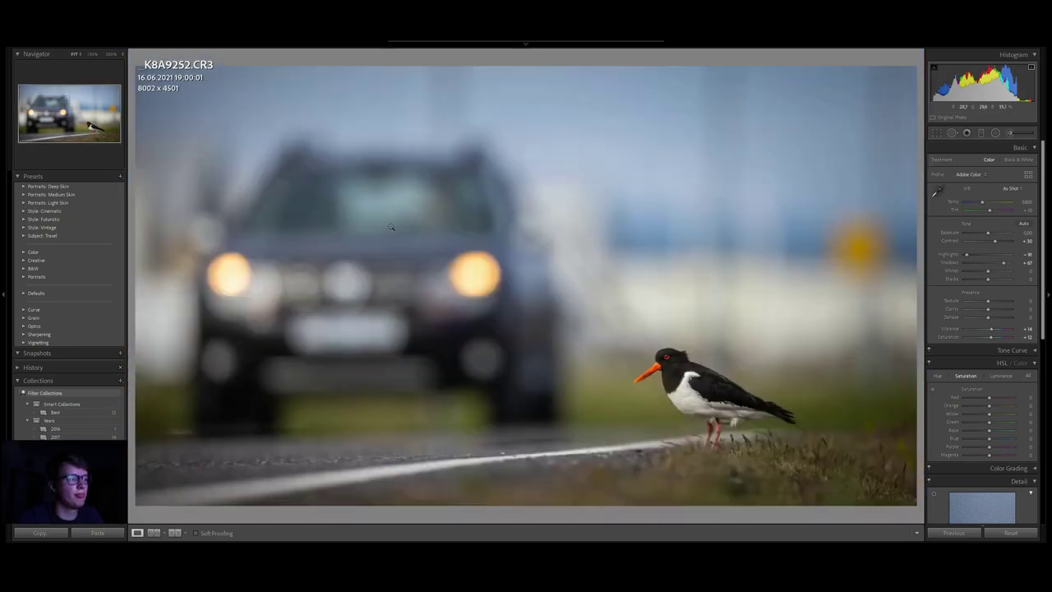
Step: Brush a new adjustment over the streaked part of the car's windscreen, reset its effects and set Clarity to -100
click(429, 188)
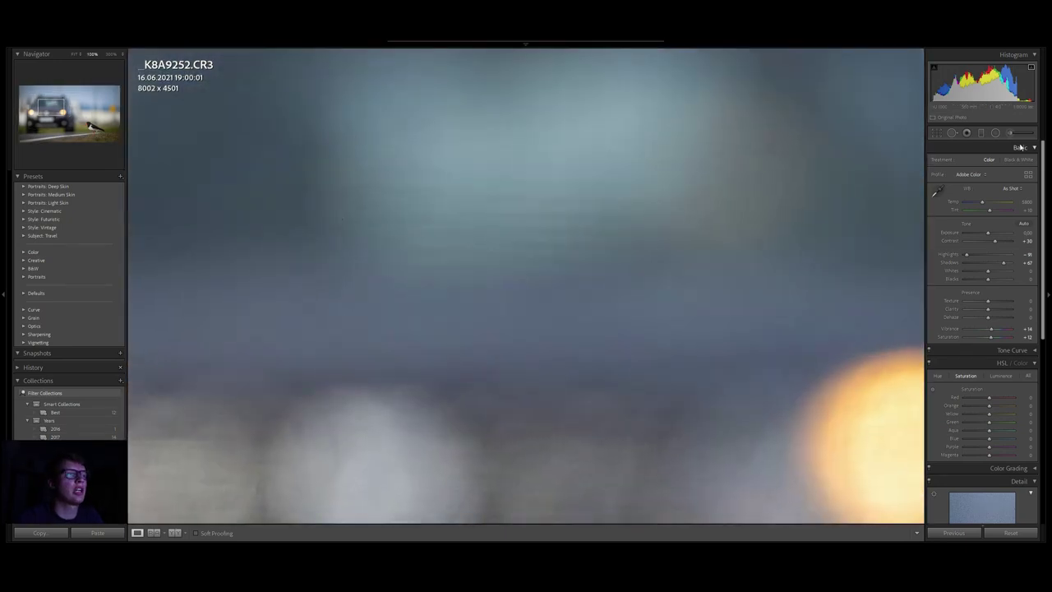
key(k)
scroll(414, 145, up, 10)
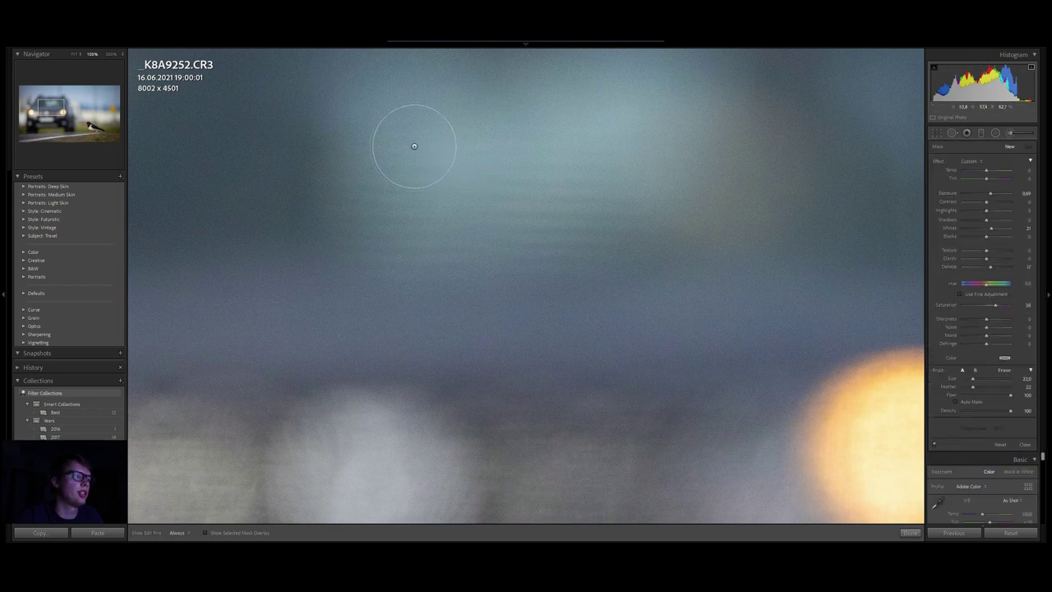
mouse_move(395, 138)
mouse_down()
mouse_move(601, 216)
mouse_move(587, 159)
mouse_move(493, 148)
mouse_move(561, 200)
mouse_move(446, 223)
mouse_move(649, 246)
mouse_up()
double_click(939, 162)
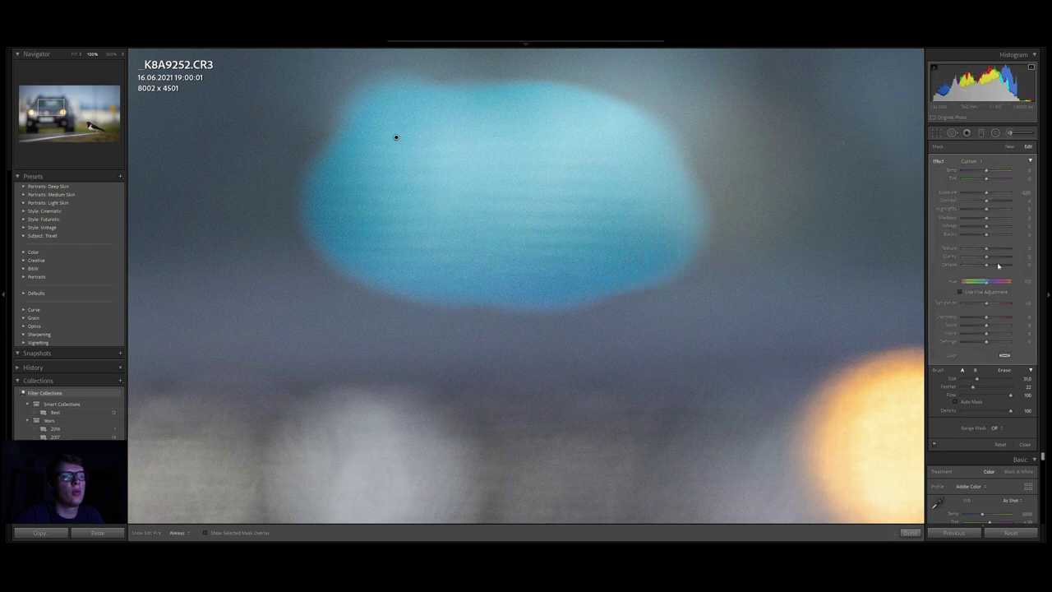
drag(962, 256, 952, 255)
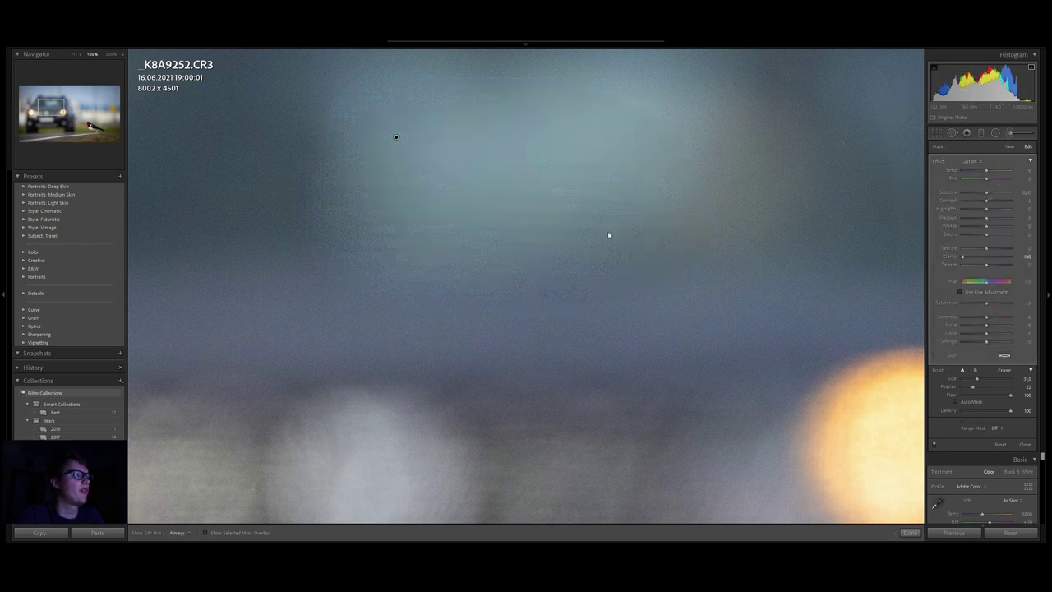
Step: Extend the brush mask across the car's windscreen, set Texture and Sharpness to -100, and finish the adjustment
click(75, 54)
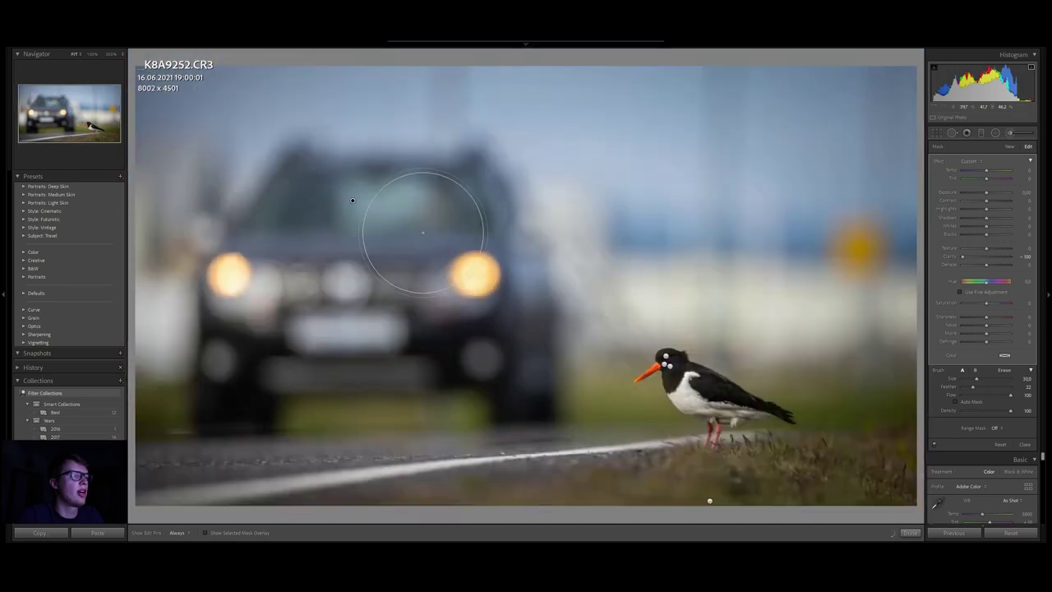
mouse_move(393, 214)
mouse_down()
mouse_move(443, 208)
mouse_move(320, 212)
mouse_move(341, 201)
mouse_move(510, 220)
mouse_up()
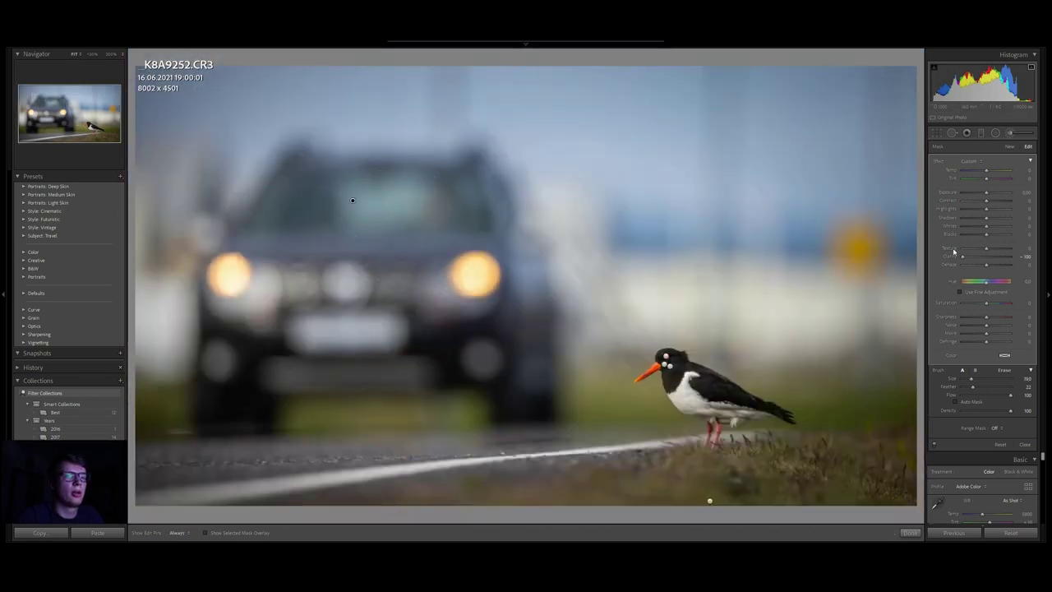
drag(979, 250, 959, 249)
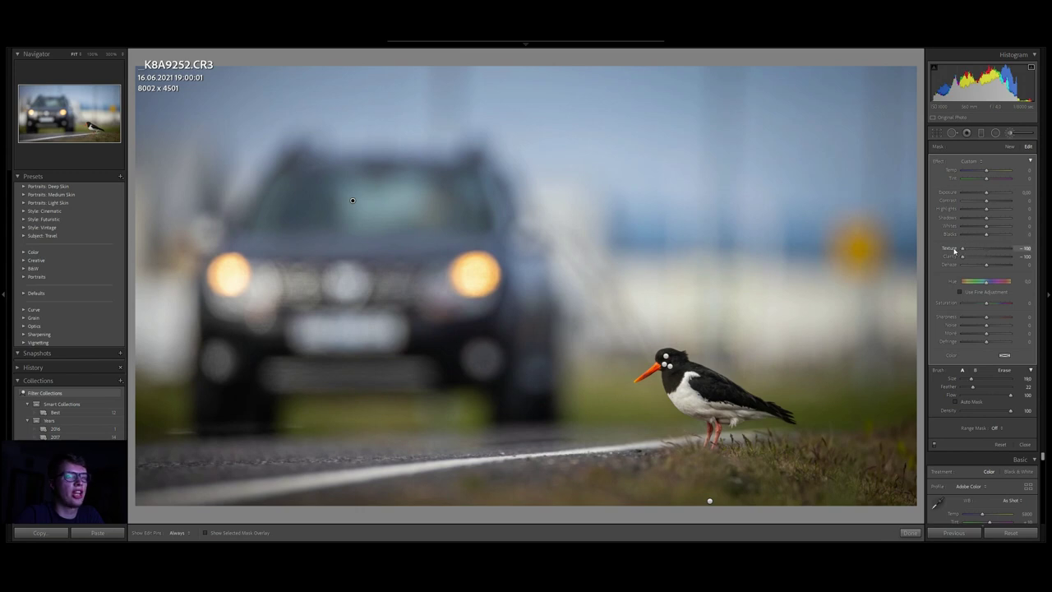
drag(986, 318, 962, 320)
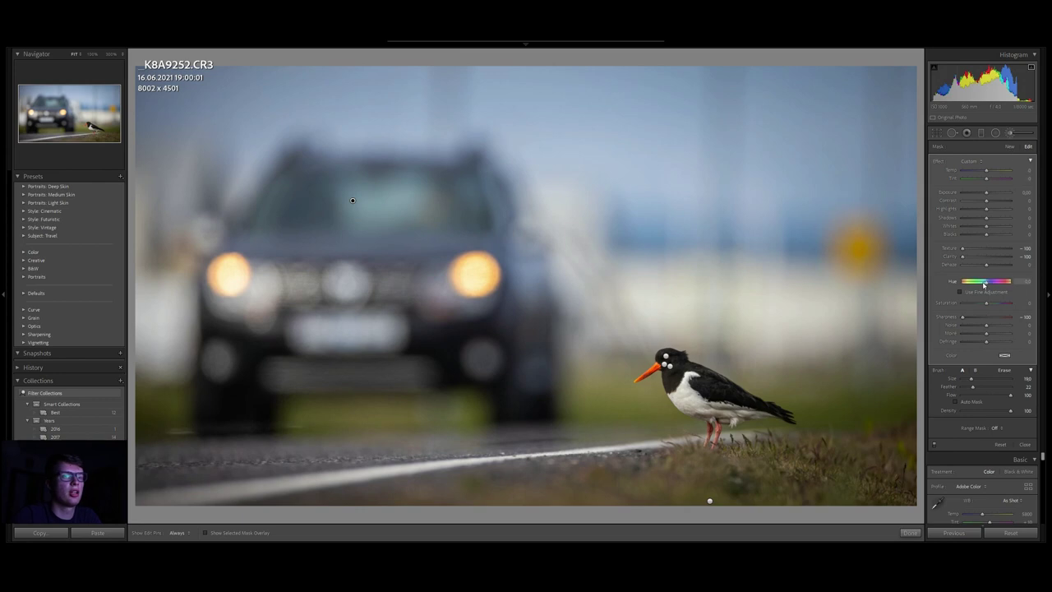
click(1014, 132)
Step: Check the smoothed windscreen at 100%, open the photo in Topaz DeNoise AI for editing, and decline the offered update
click(371, 216)
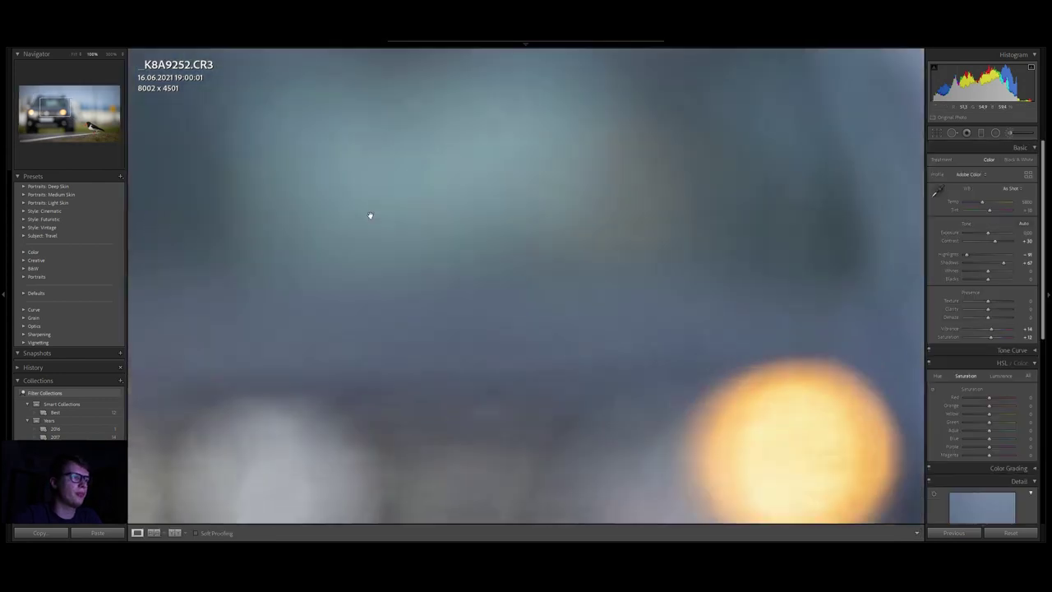
click(352, 166)
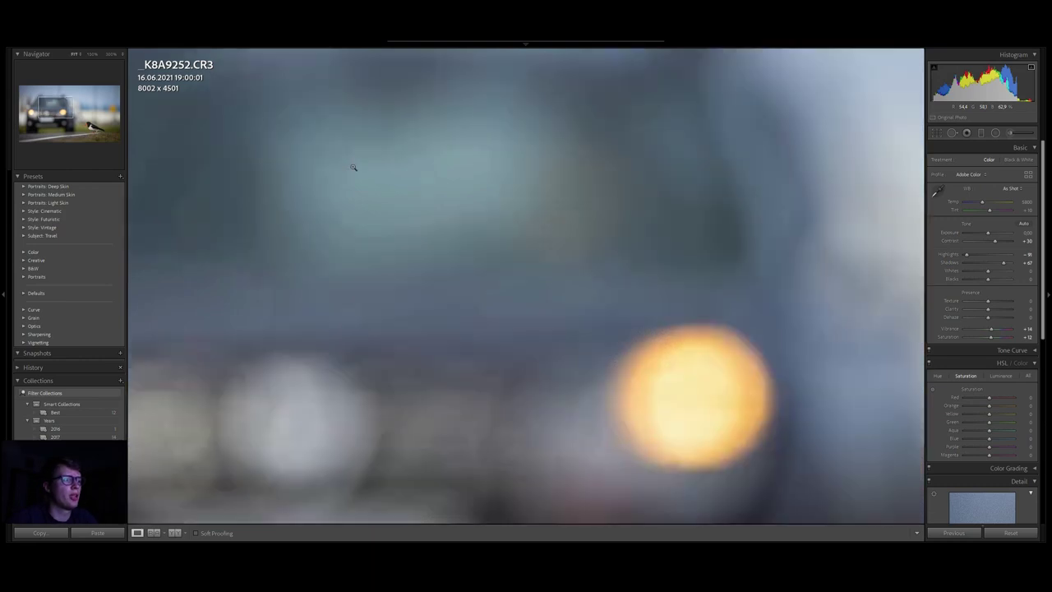
right_click(503, 405)
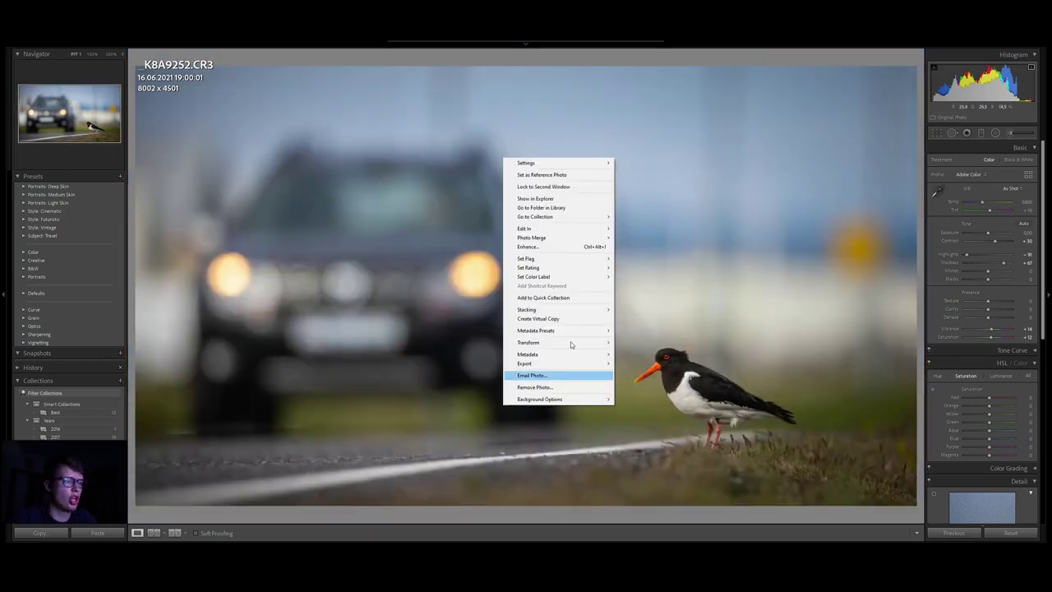
mouse_move(567, 231)
click(646, 249)
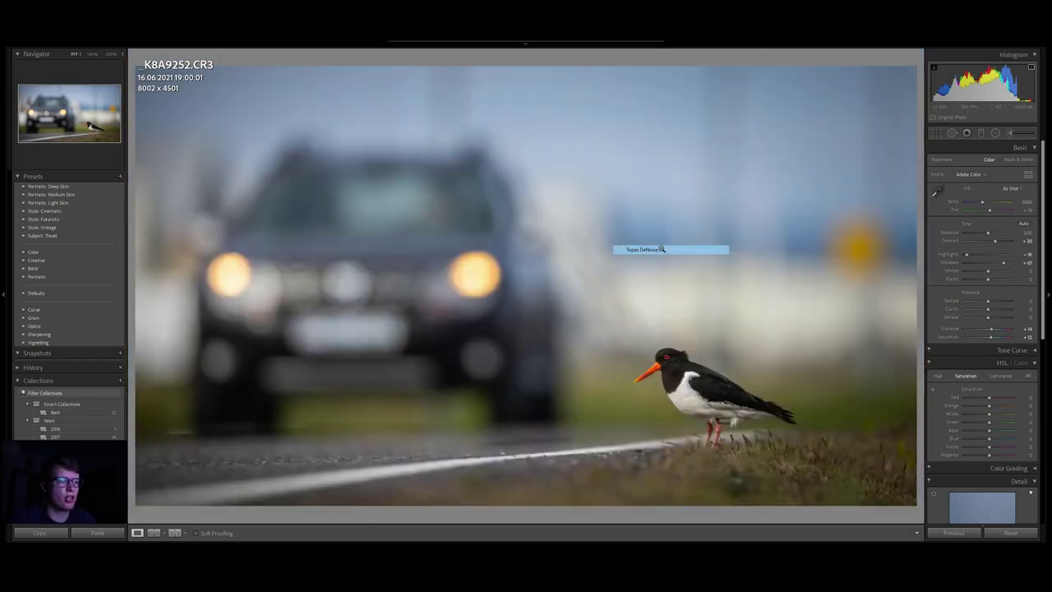
click(615, 437)
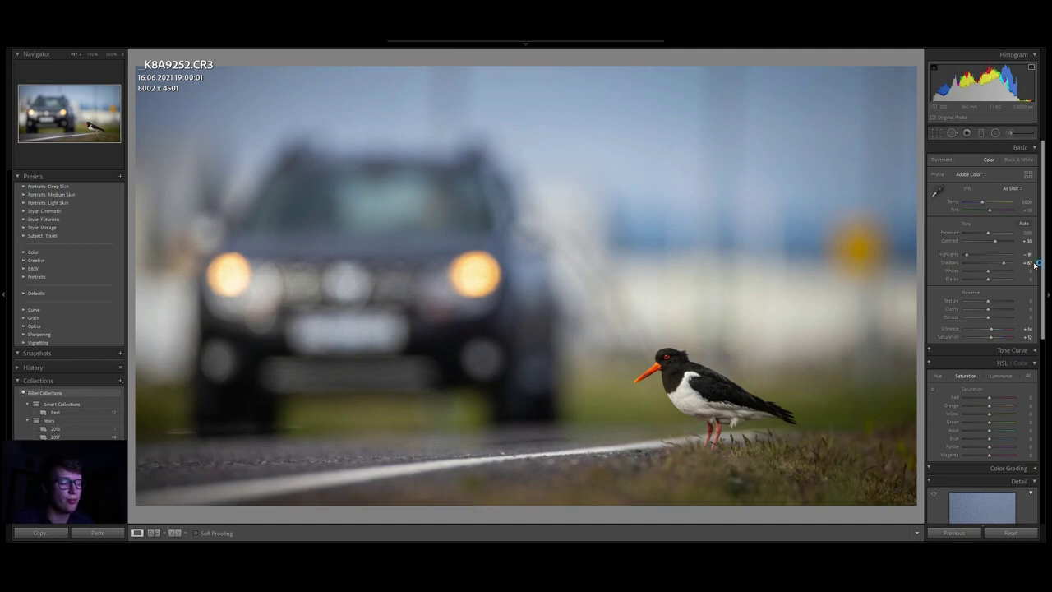
key(Right)
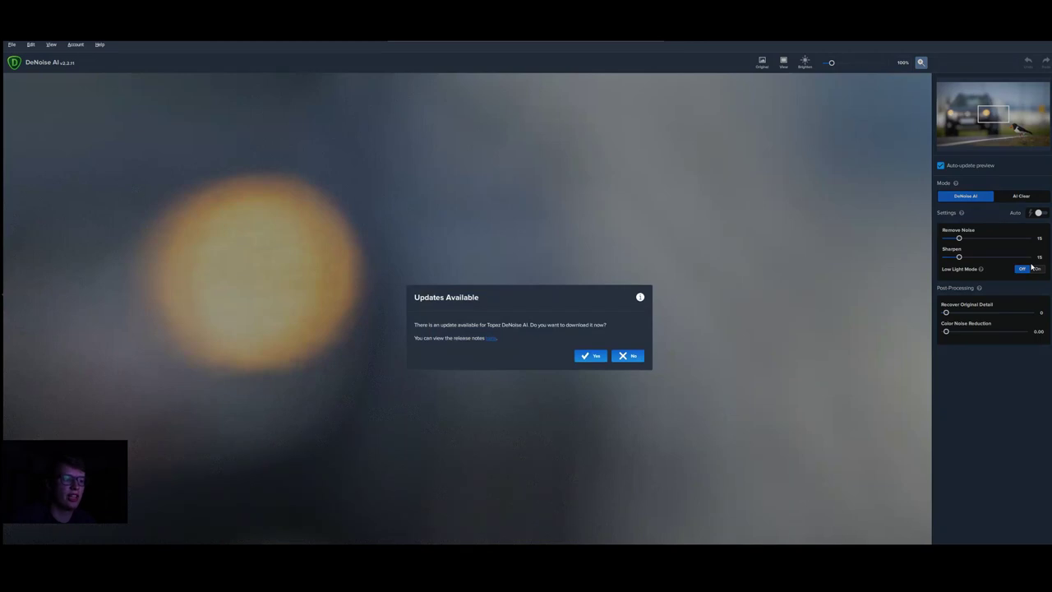
click(629, 355)
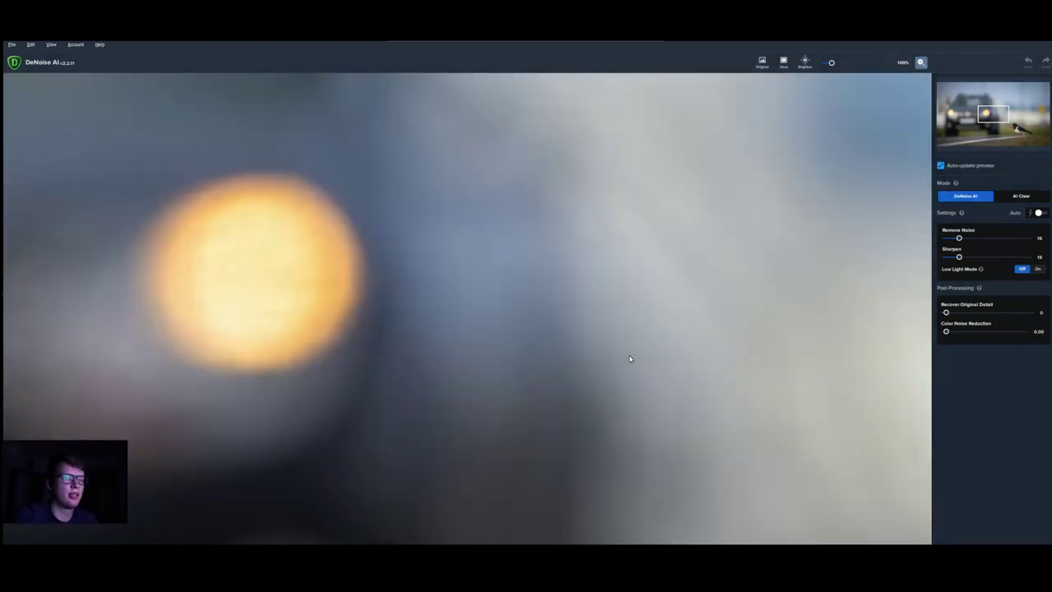
Step: Bring the bird's head into the preview and fine-tune Remove Noise, trying 8 and 10 before raising it slightly
drag(995, 114, 1009, 124)
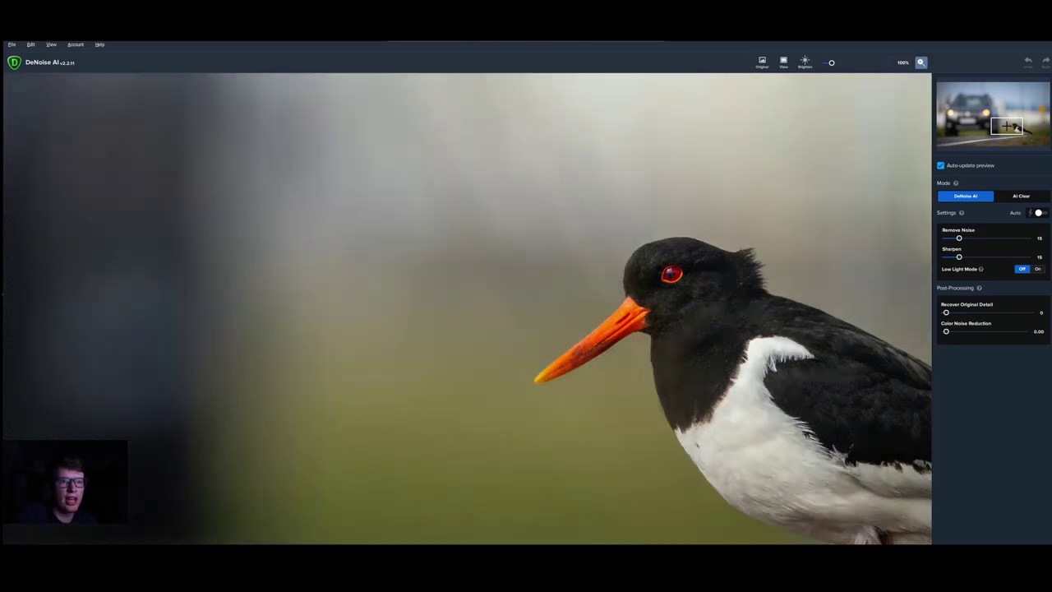
drag(962, 239, 953, 239)
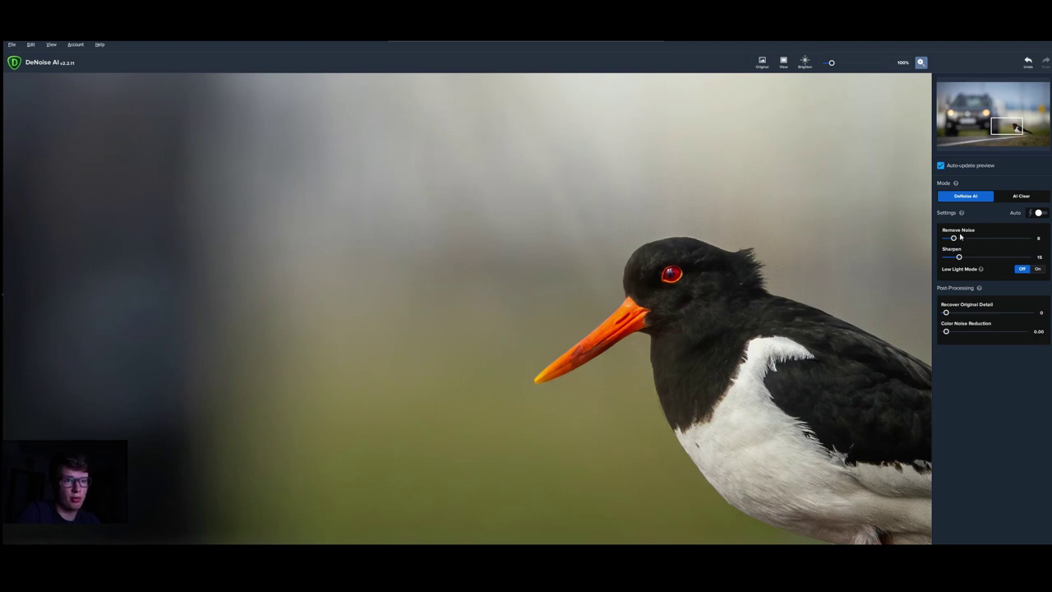
drag(954, 239, 955, 239)
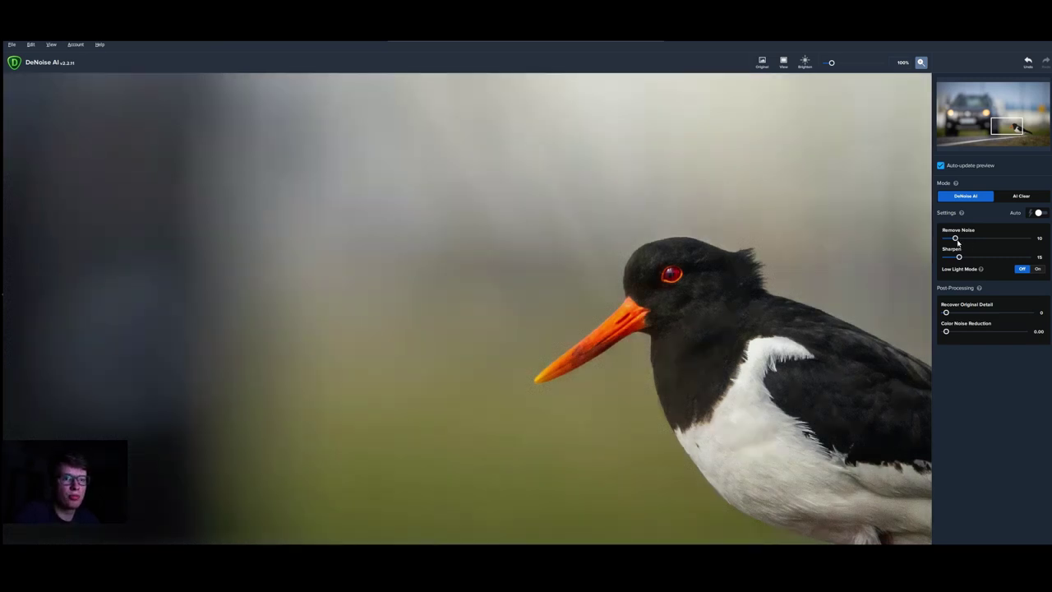
drag(955, 238, 958, 239)
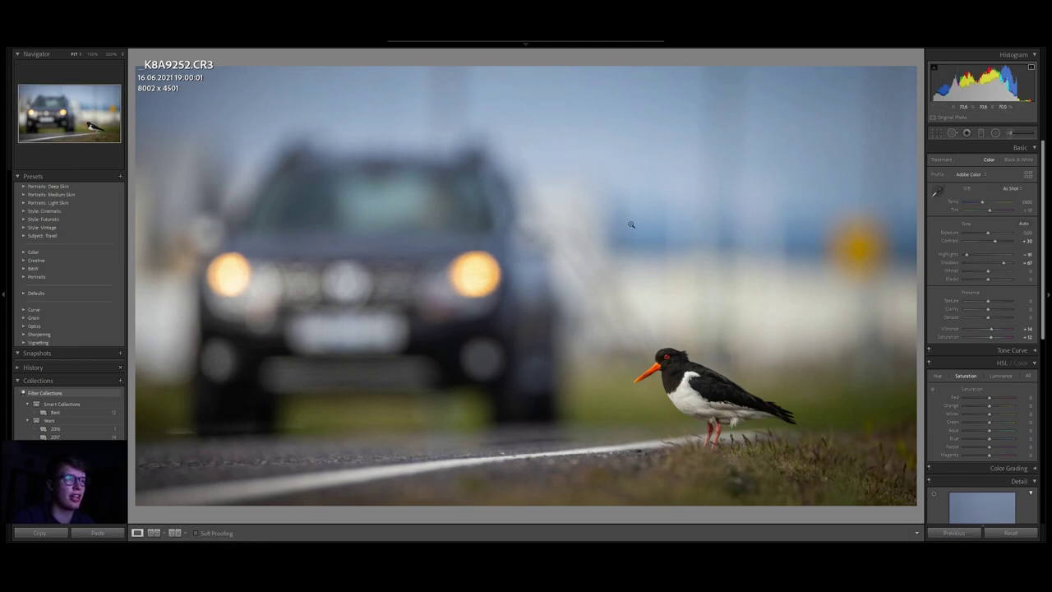
Step: Back in Lightroom, compare the roadside bird photo's before and after versions side by side, including the bird's head at 100%
click(174, 532)
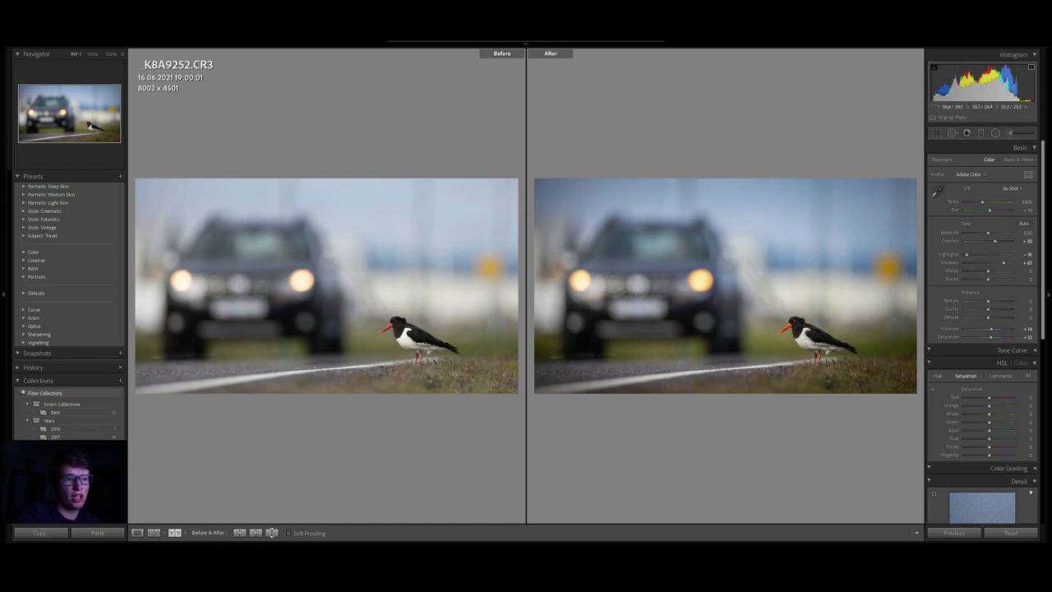
click(793, 324)
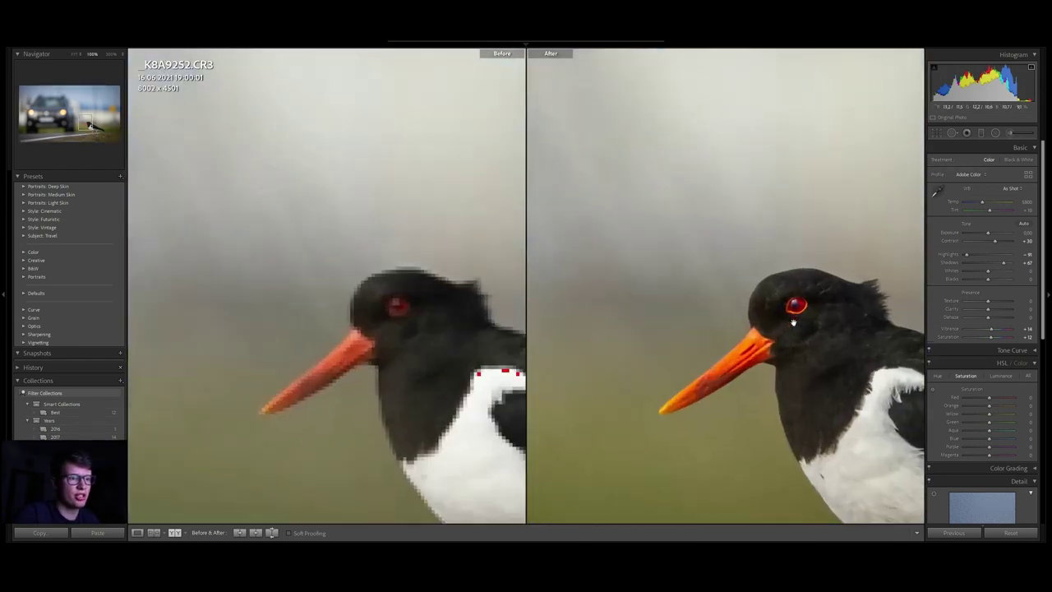
drag(787, 334, 777, 334)
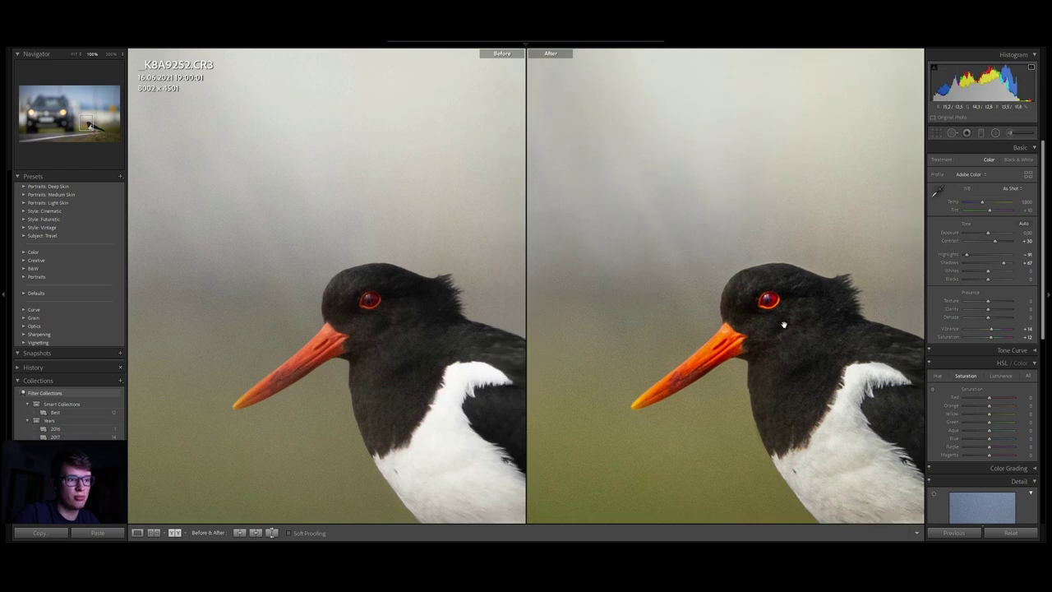
click(784, 323)
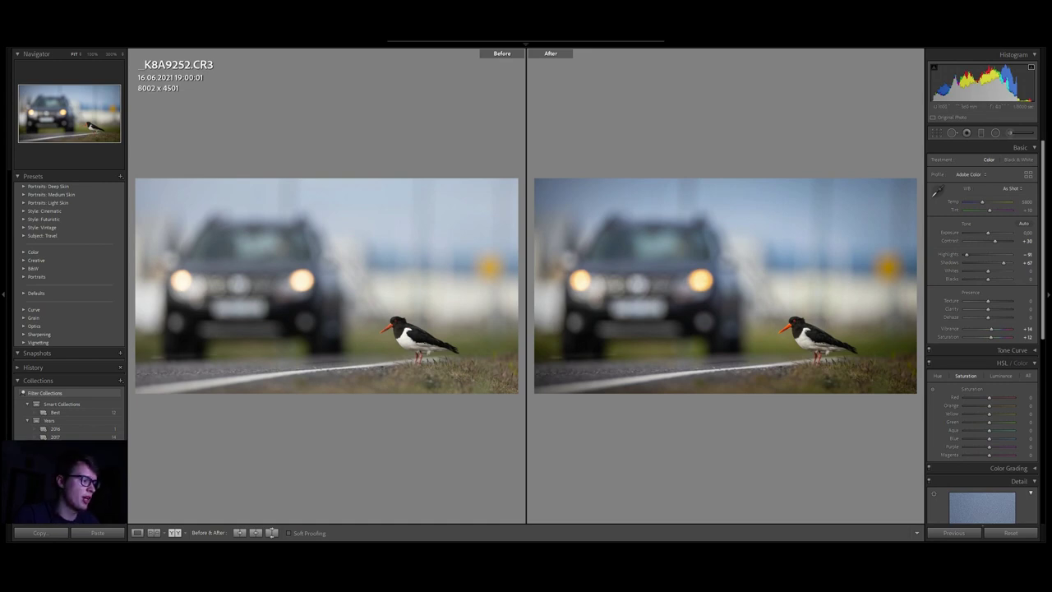
Step: Switch to the puffin photo in single view and crop it to a 4 x 5 / 8 x 10 portrait format around the standing puffin
key(ctrl+Right)
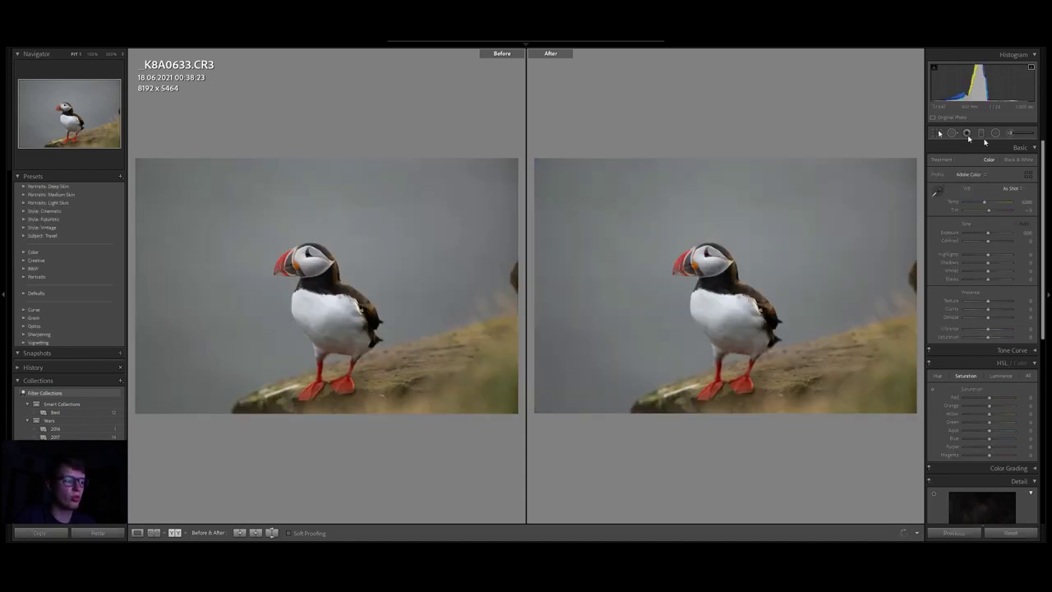
click(138, 532)
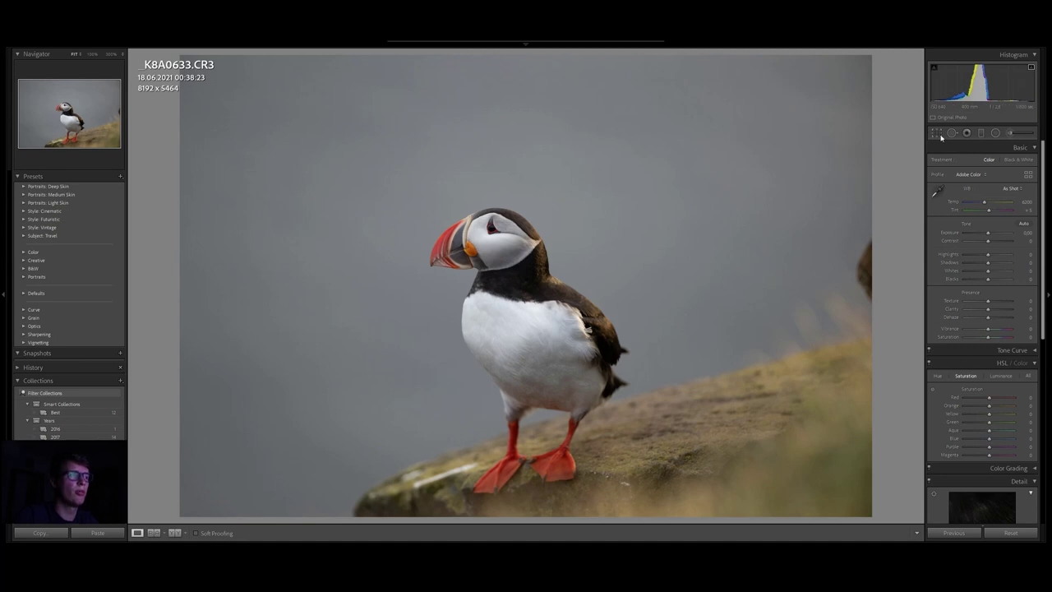
click(938, 134)
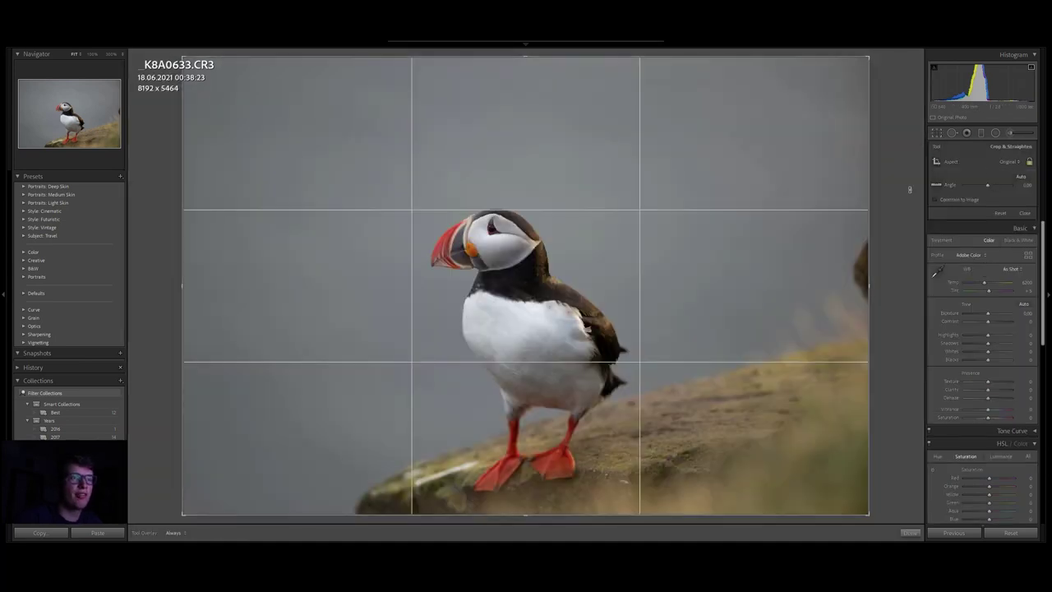
drag(662, 115, 353, 492)
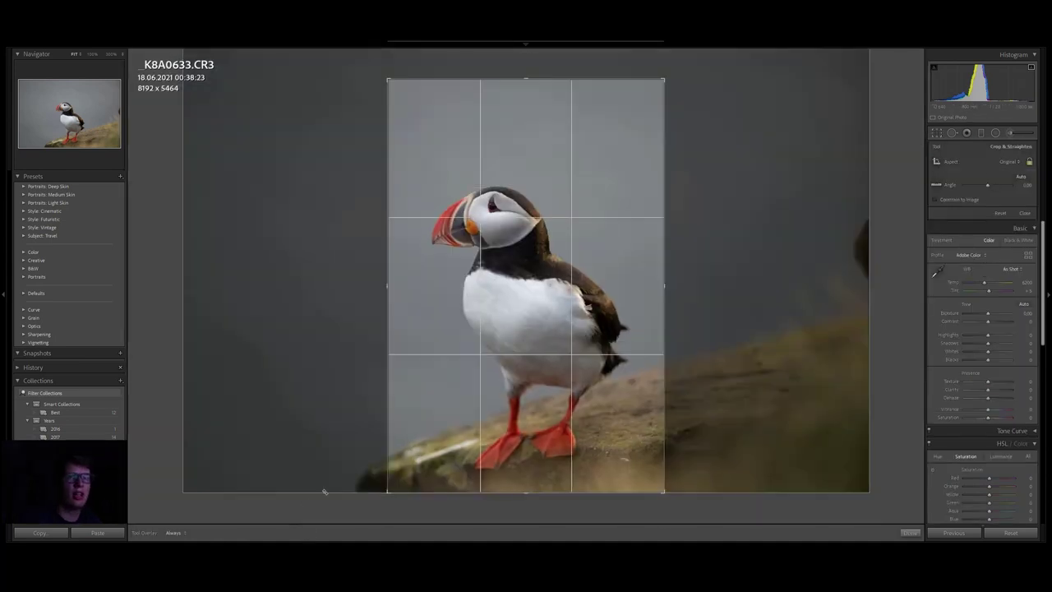
click(1009, 162)
click(957, 210)
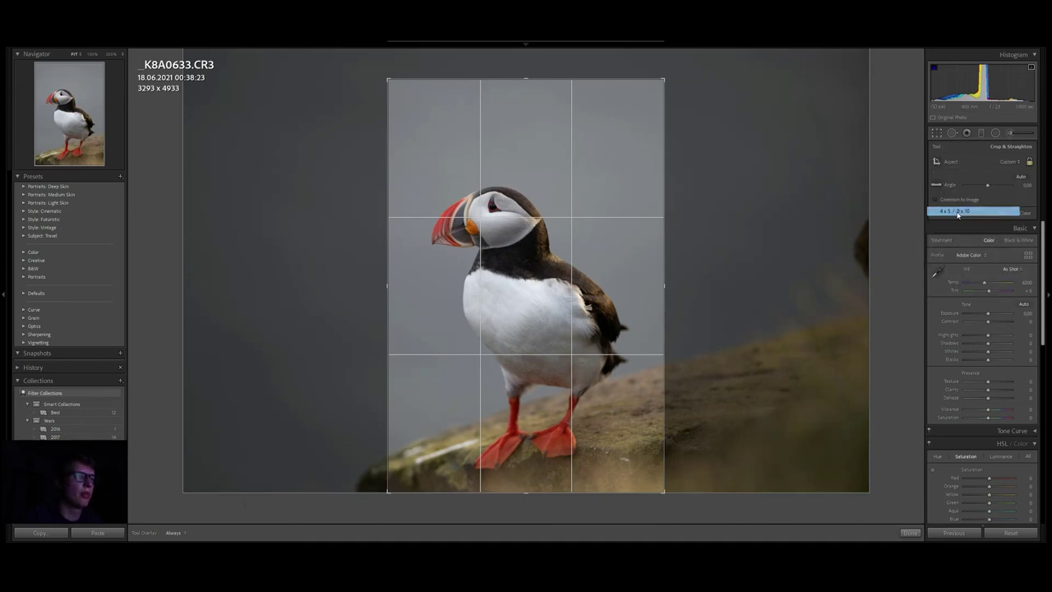
drag(544, 168, 575, 114)
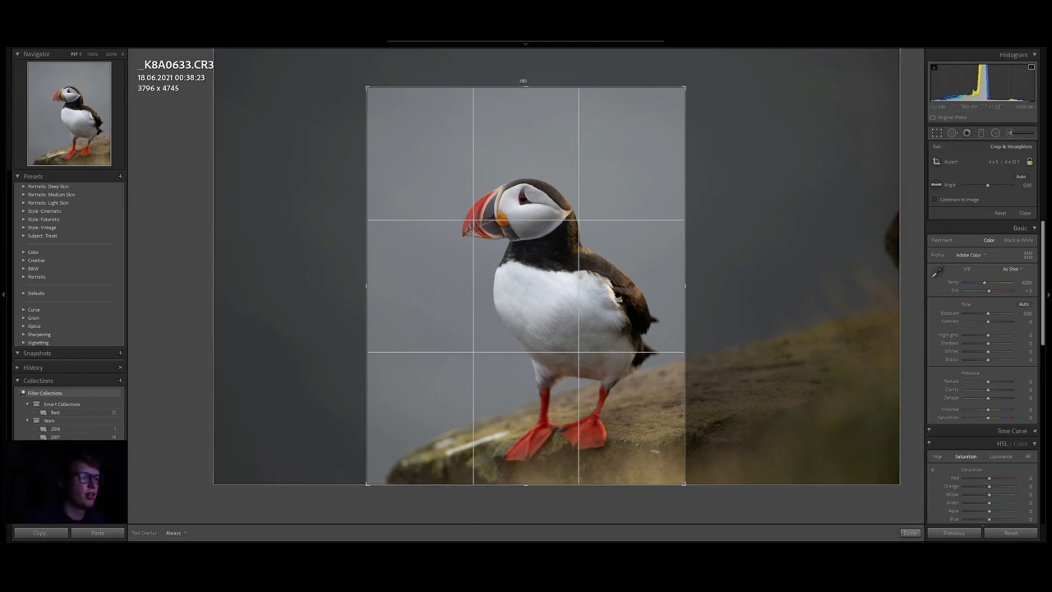
drag(526, 87, 526, 99)
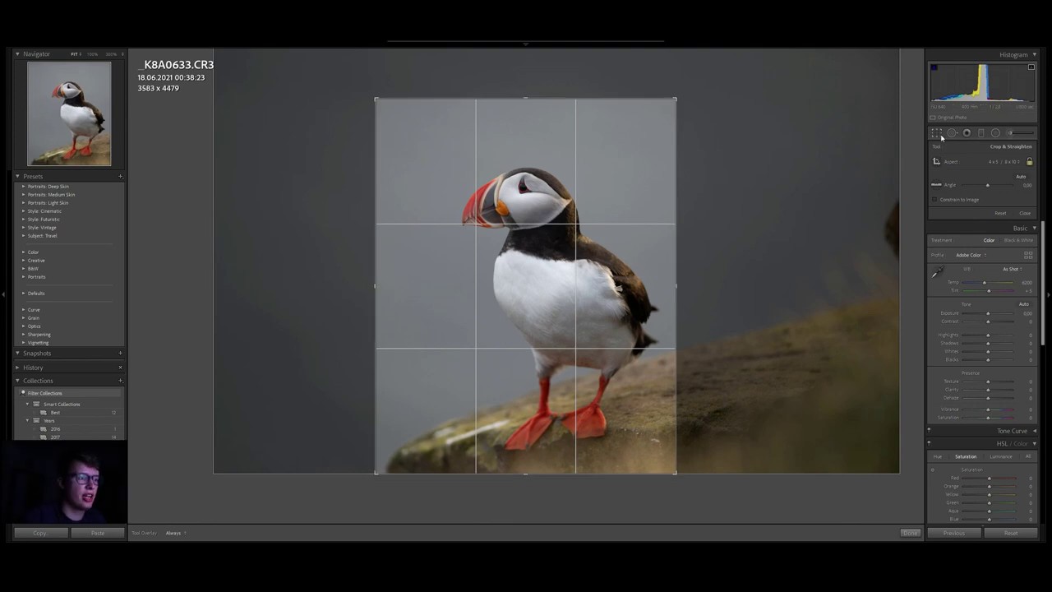
key(Return)
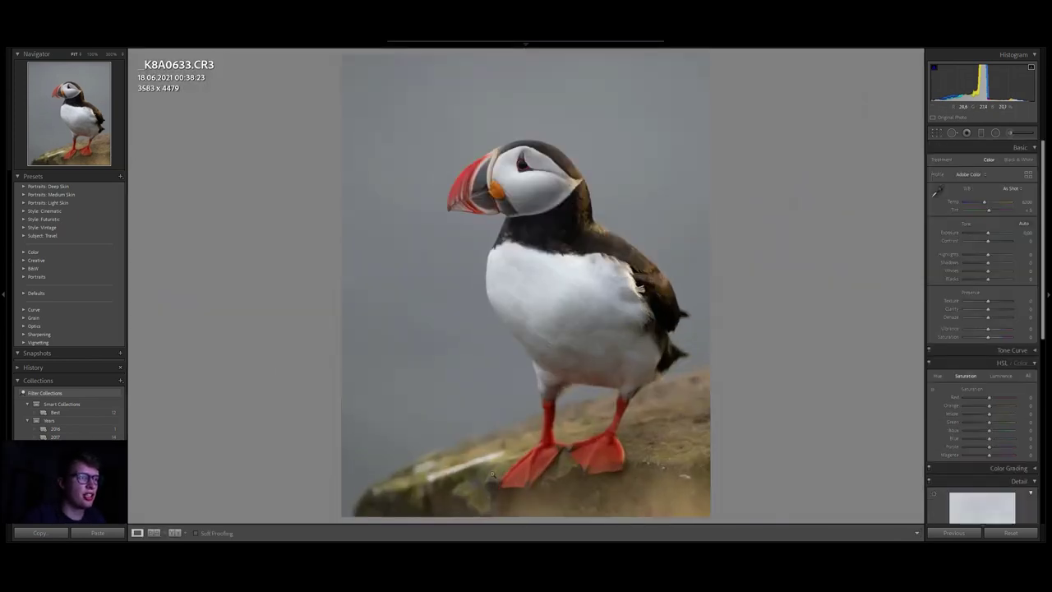
Step: Set the puffin photo's Shadows to +42, Contrast to +39 and Clarity to +19, checking the head and neck feathers at 100%
click(513, 162)
click(513, 162)
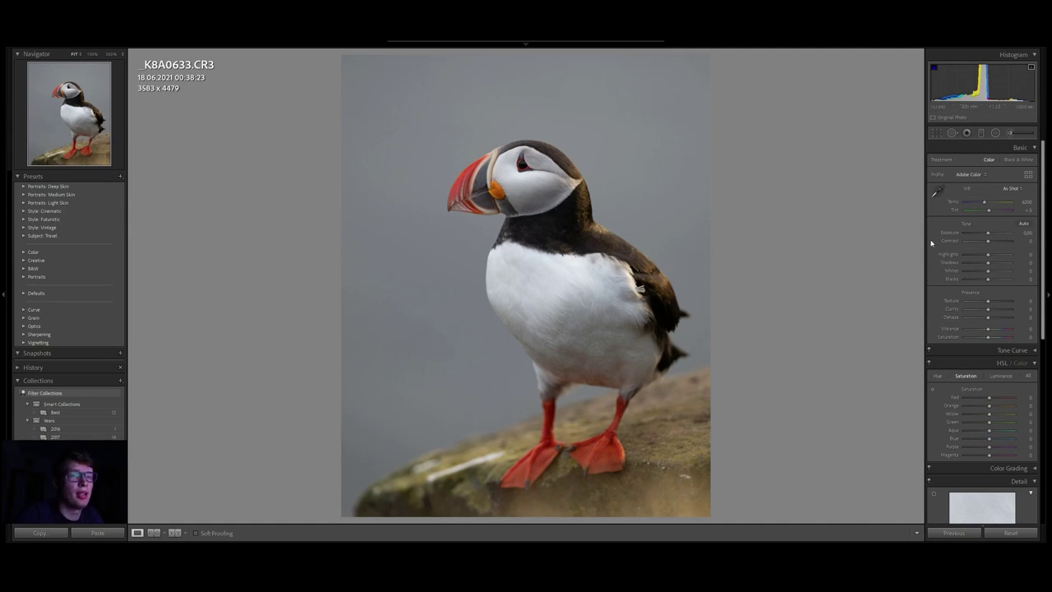
drag(989, 267, 997, 263)
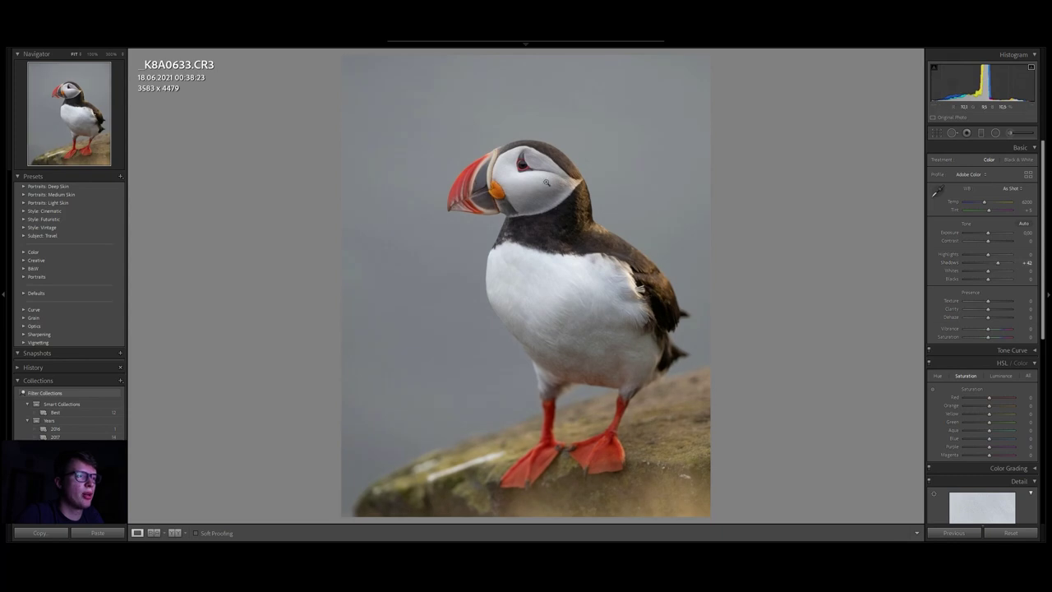
click(527, 170)
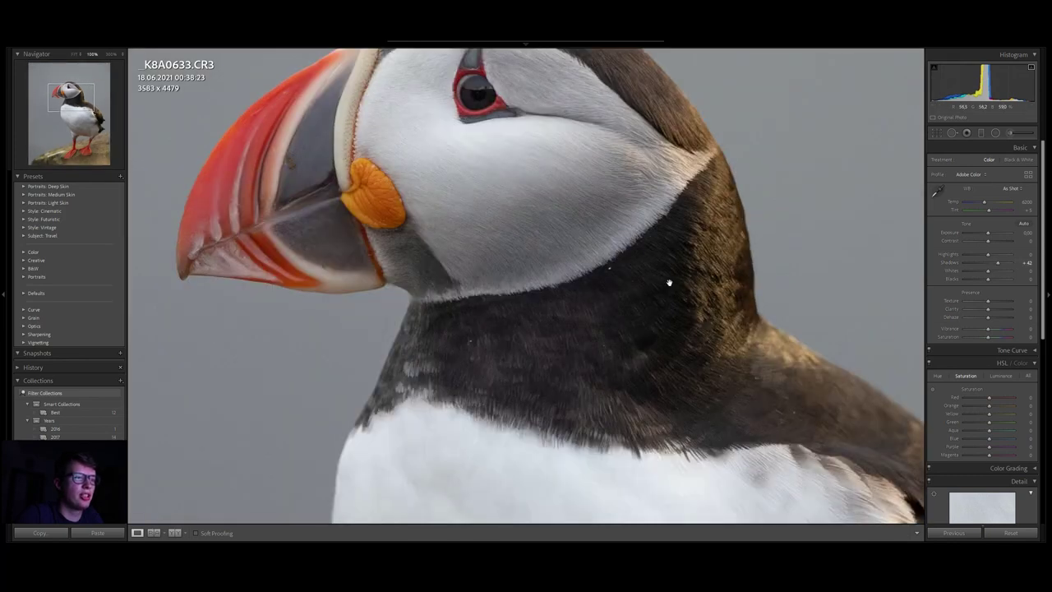
click(628, 322)
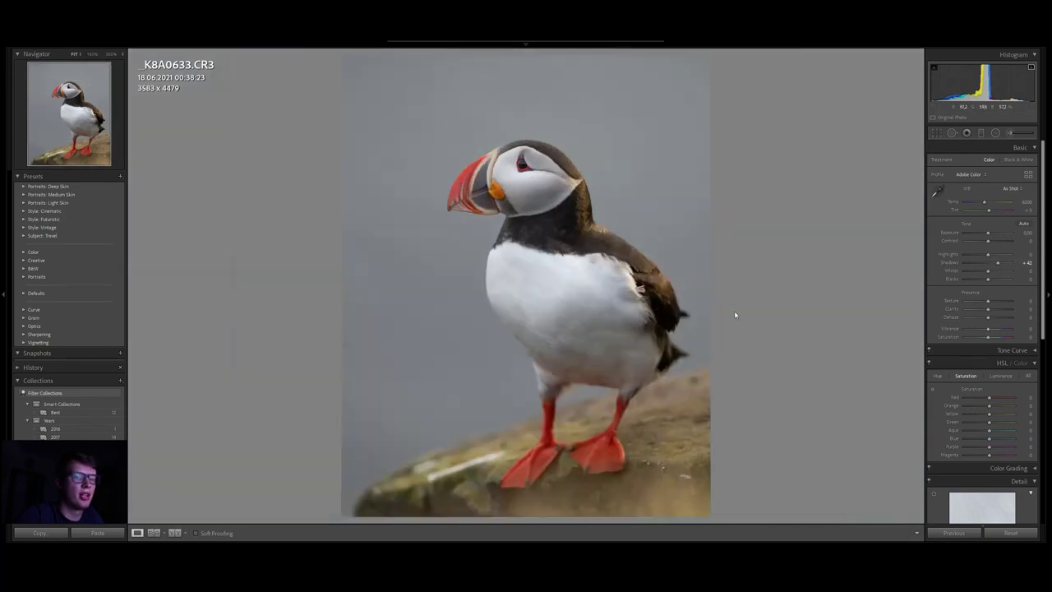
click(580, 206)
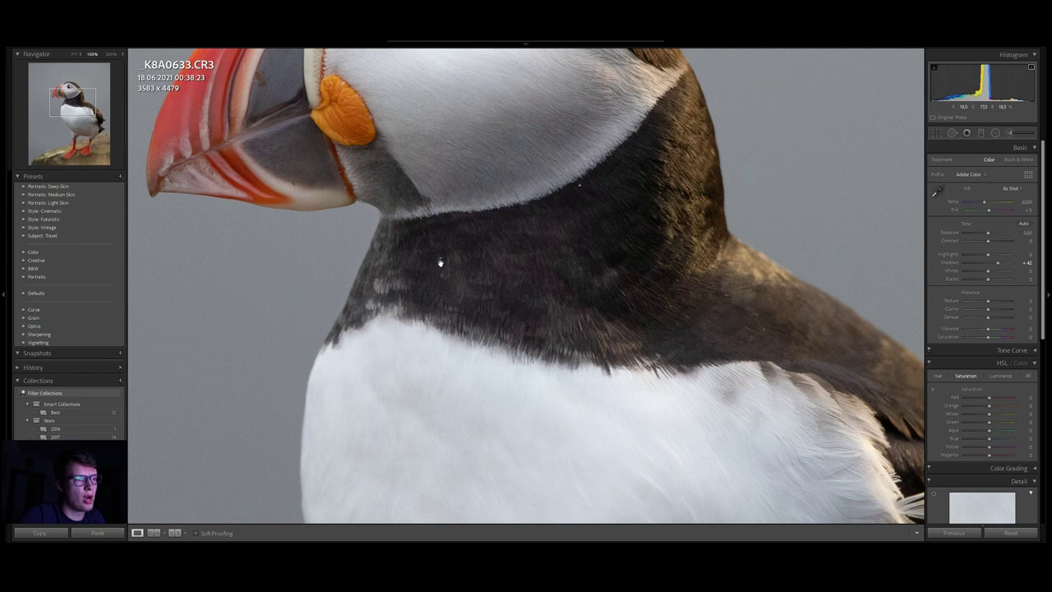
click(751, 314)
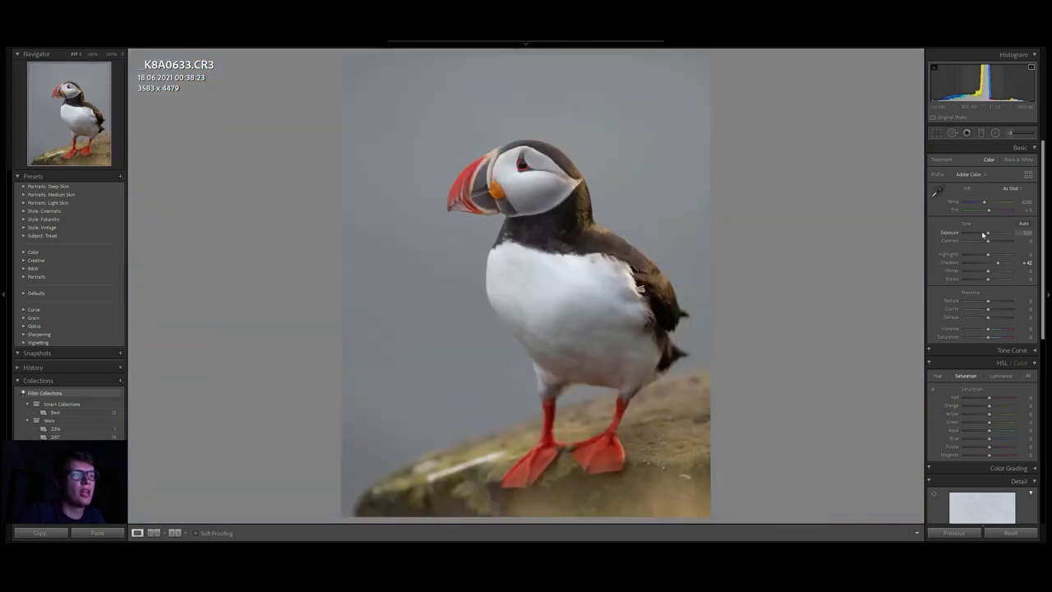
drag(987, 242, 996, 242)
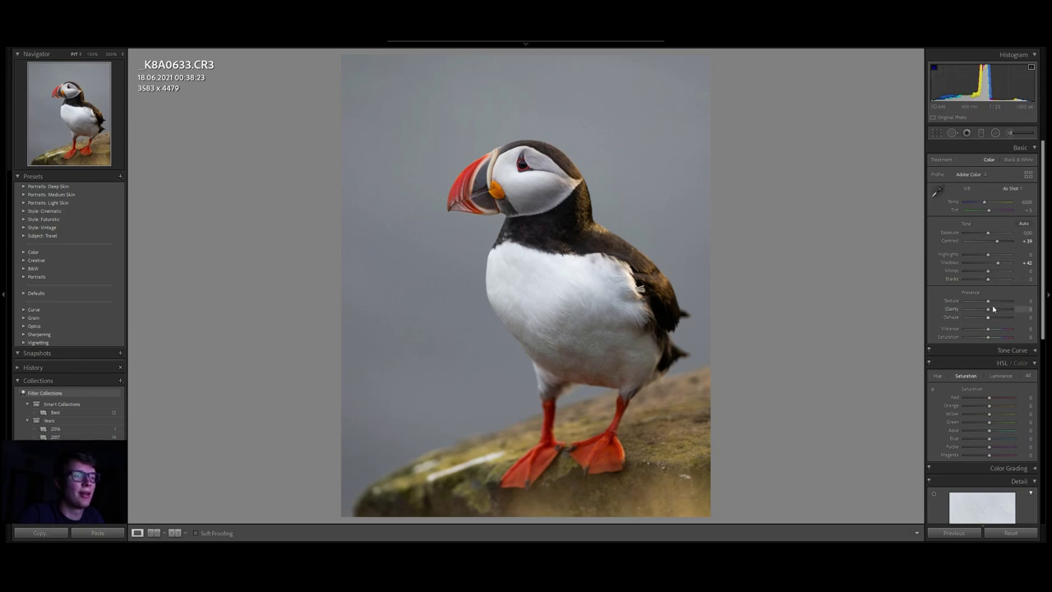
drag(989, 312, 994, 310)
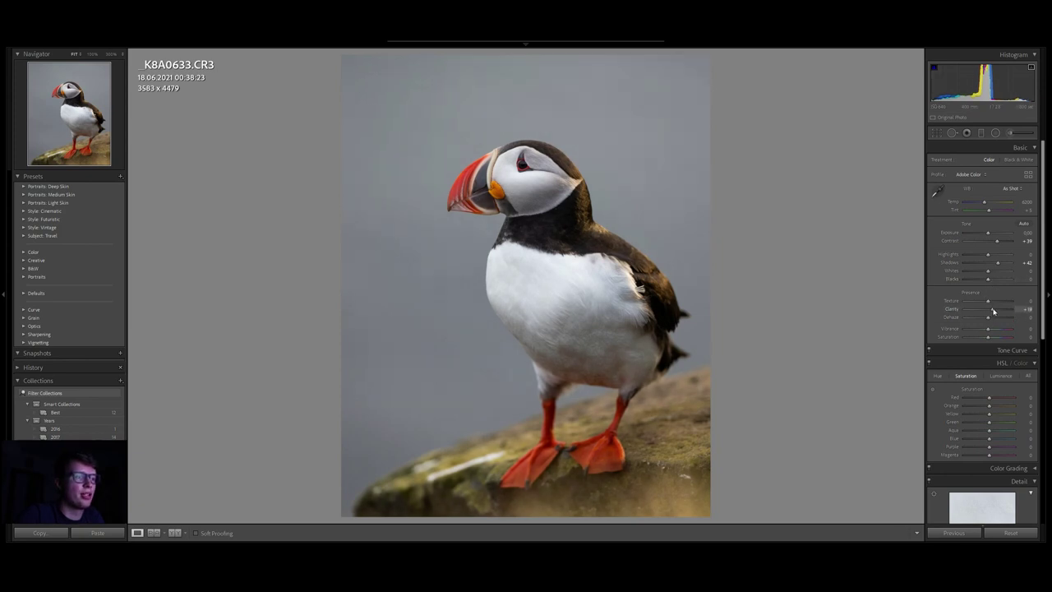
Step: Brush a new local adjustment over the puffin's eye at 100%, using the existing brush effects
click(530, 166)
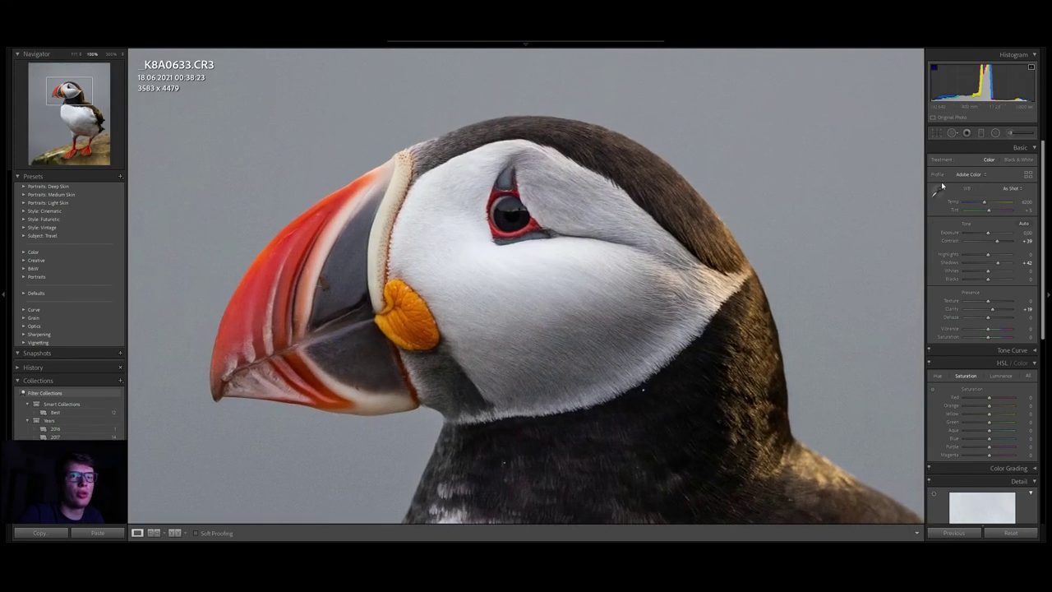
click(1013, 133)
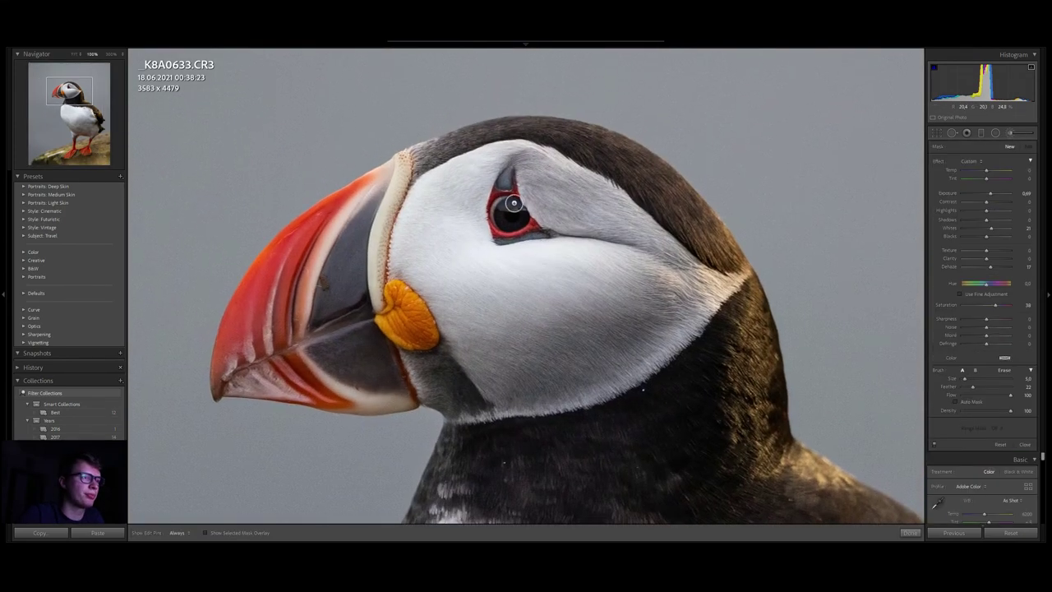
mouse_move(504, 204)
mouse_down()
mouse_move(524, 207)
mouse_move(511, 207)
mouse_up()
key(alt)
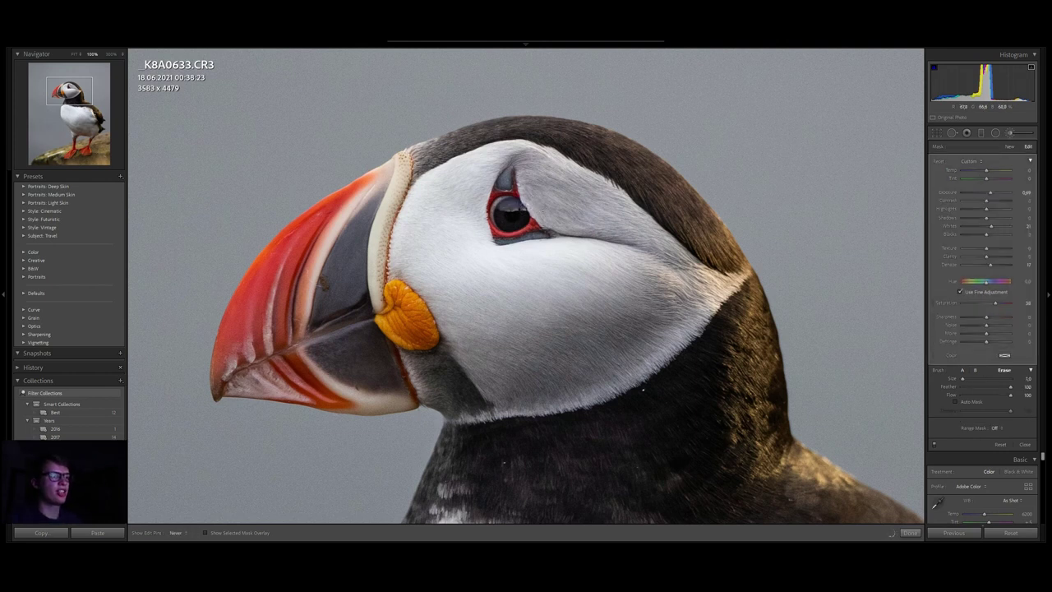
key(h)
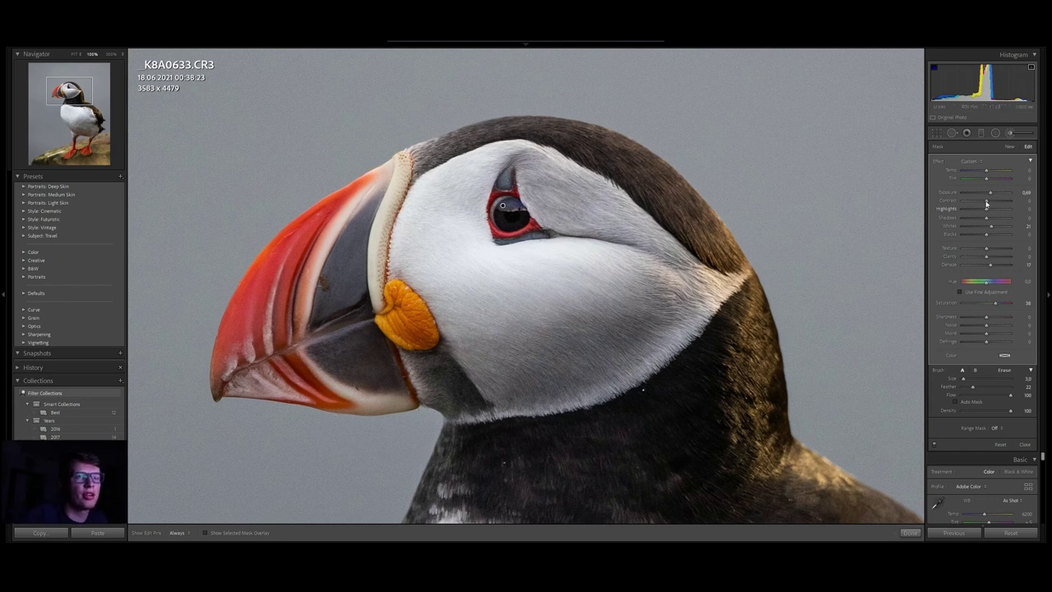
Step: Reset the eye brush's effects, set Clarity to 50, Whites to 41 and Contrast to 29, and raise Exposure slightly
double_click(936, 162)
drag(990, 255, 1001, 261)
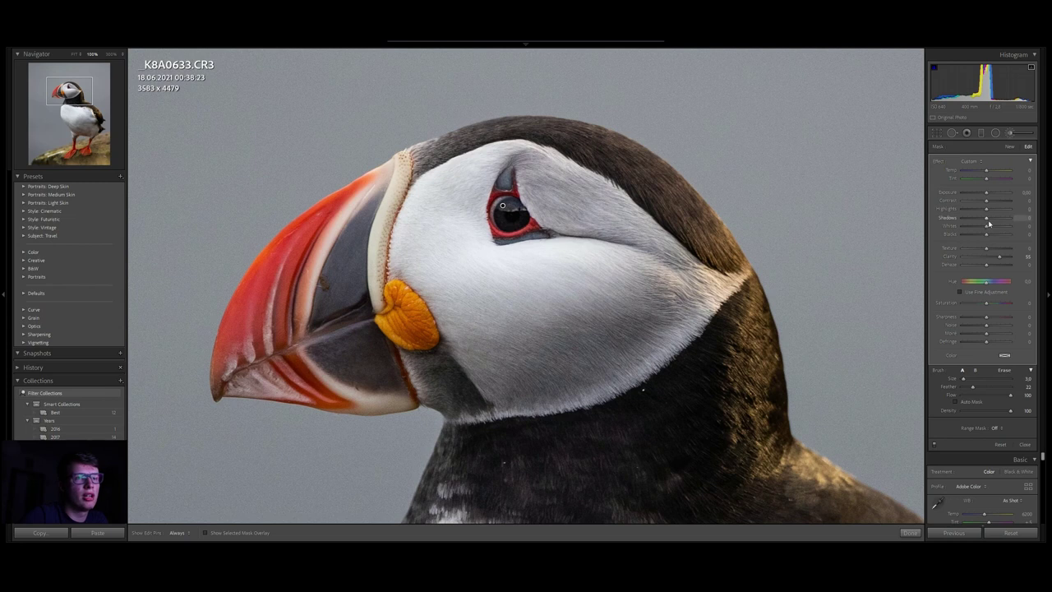
drag(987, 227, 993, 231)
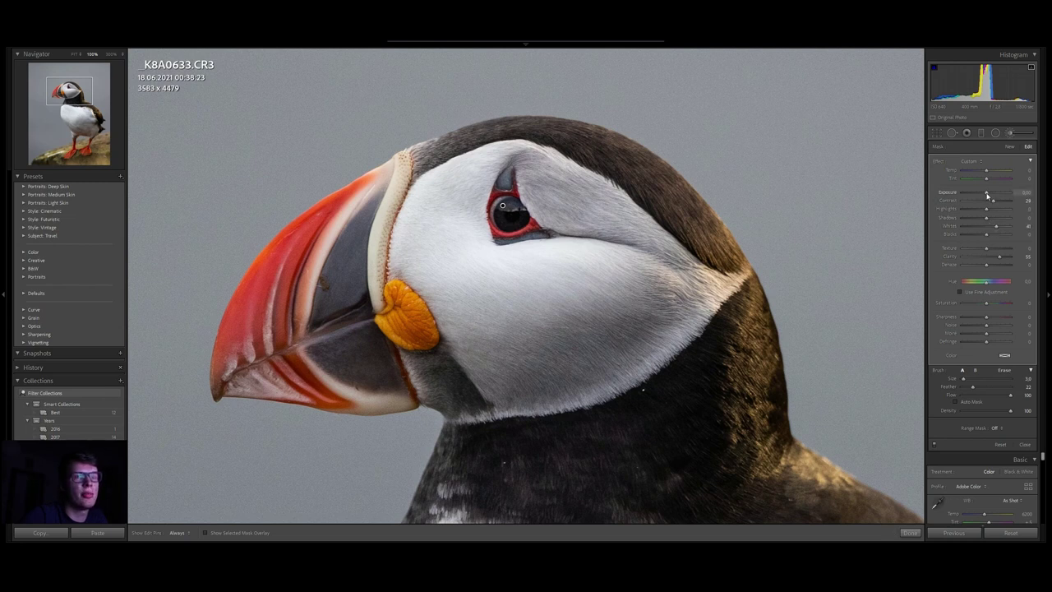
click(1013, 134)
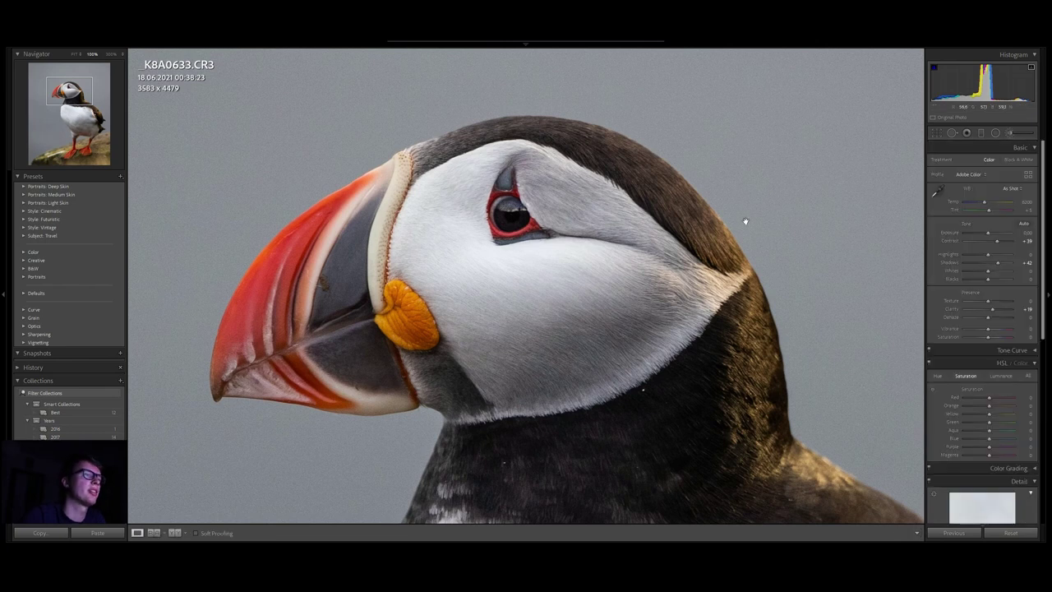
click(761, 220)
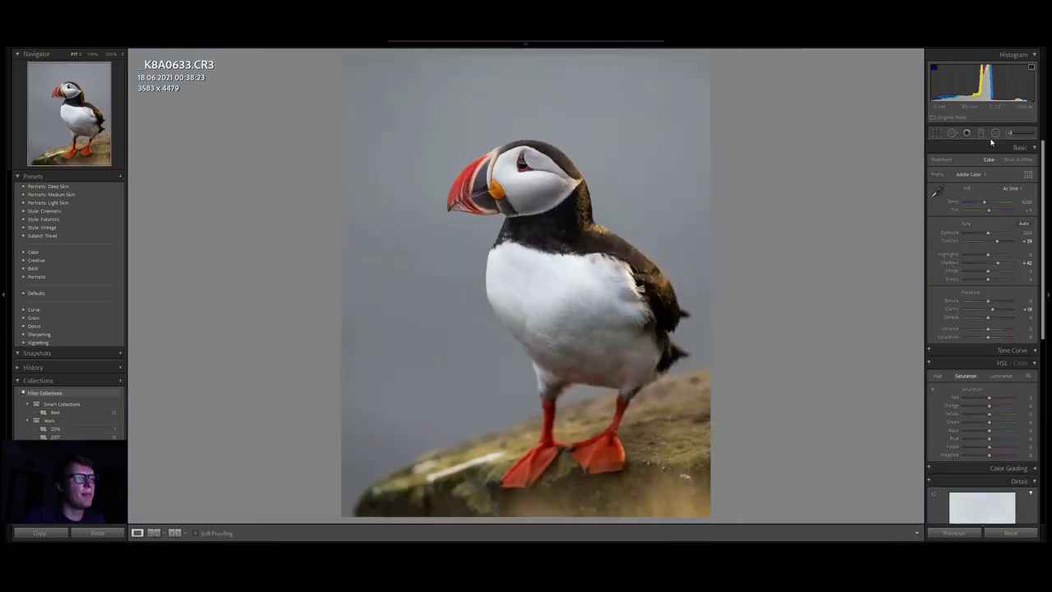
Step: Reopen the puffin's eye adjustment at 100%, increase its Clarity and fine-tune its Exposure, then view the whole photo
click(995, 133)
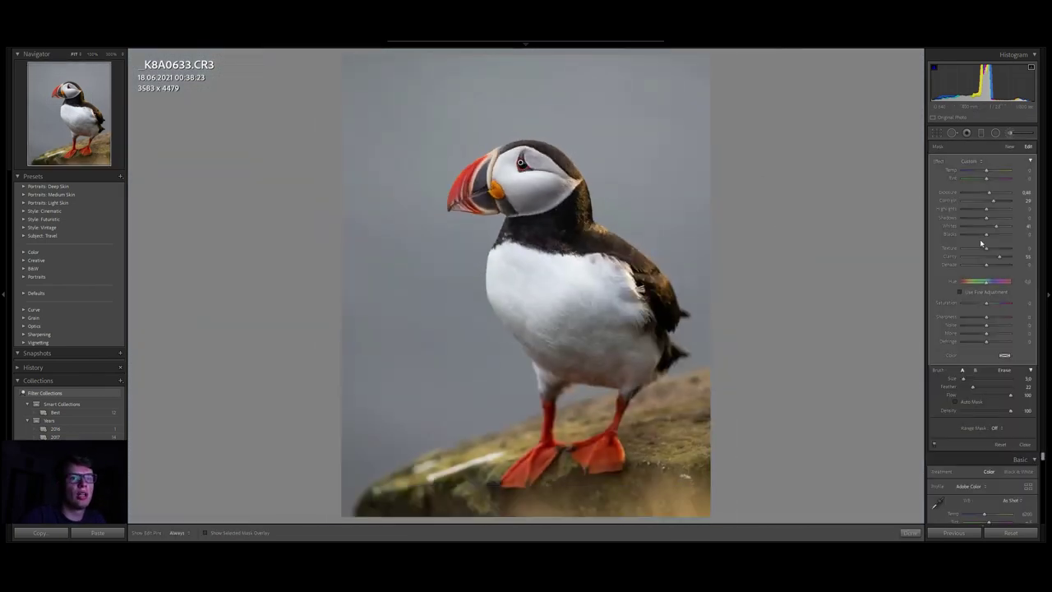
key(k)
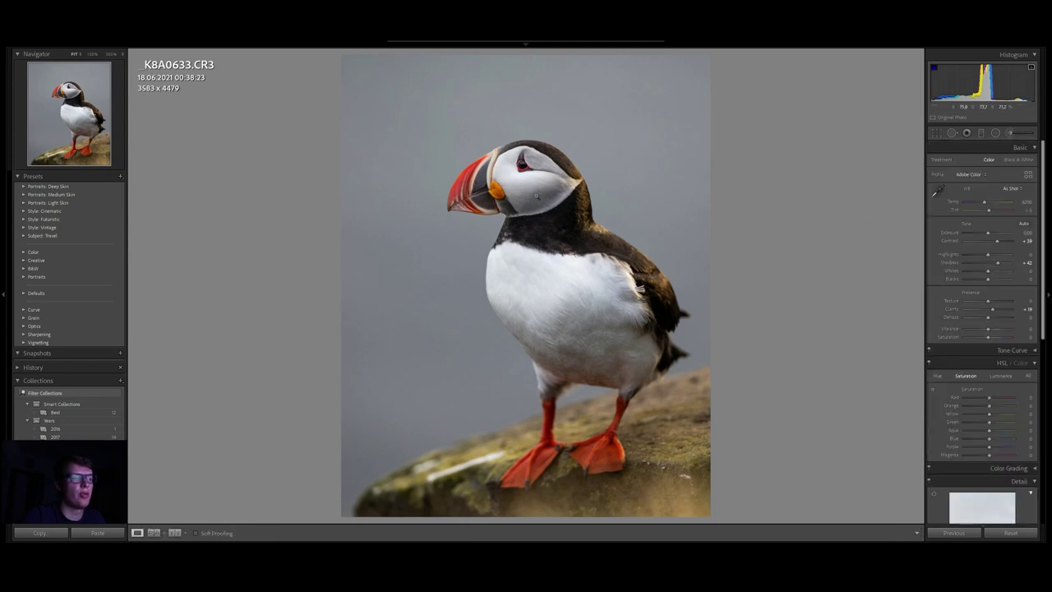
click(524, 161)
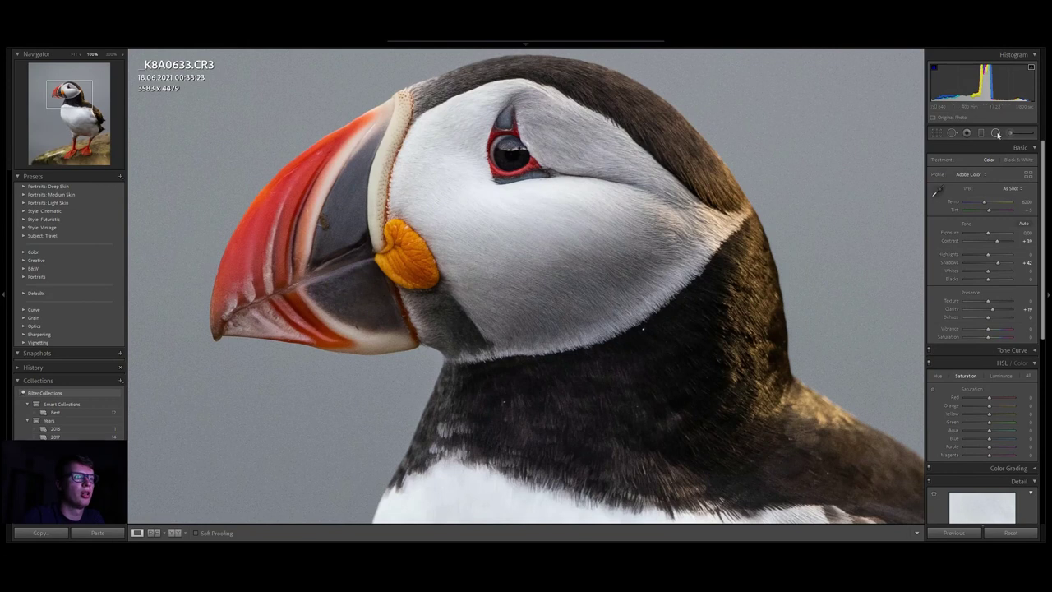
key(k)
click(503, 144)
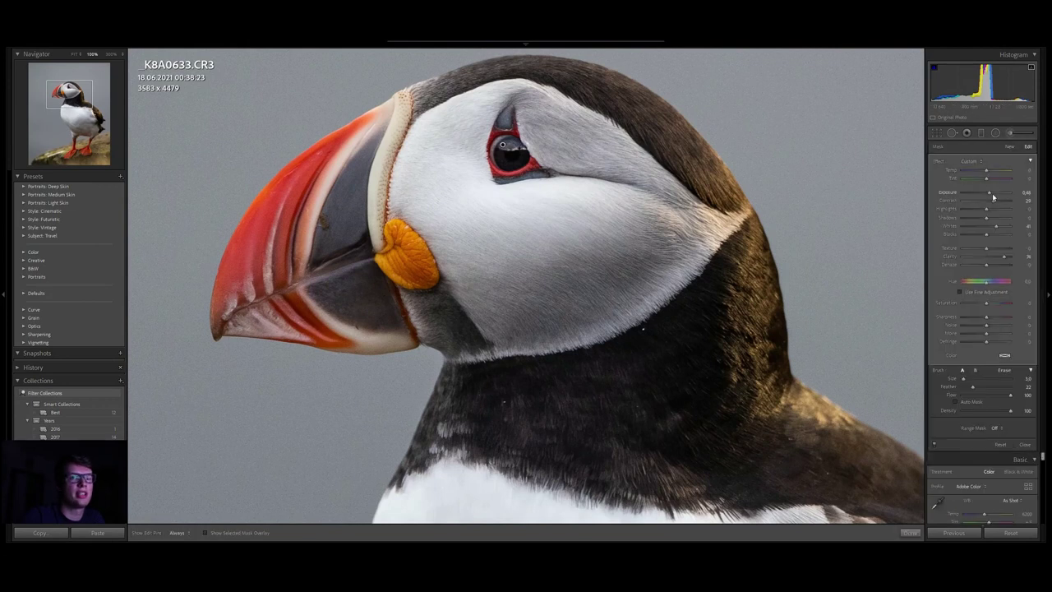
drag(991, 198, 990, 197)
click(1013, 134)
click(757, 296)
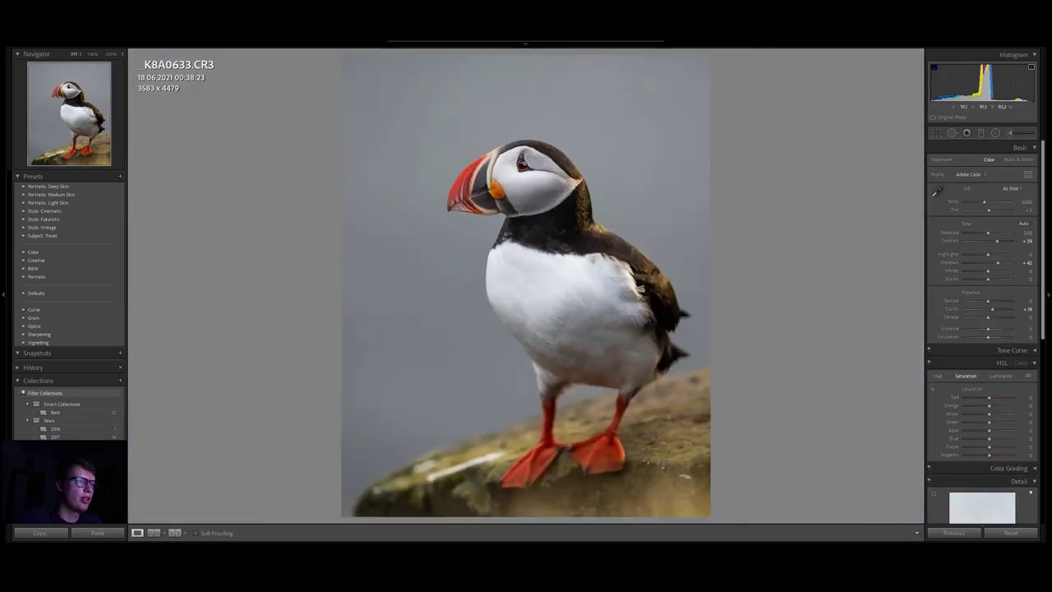
Step: Examine the puffin's eye, beak and cheek at 100% and compare them with the full photo view
click(526, 166)
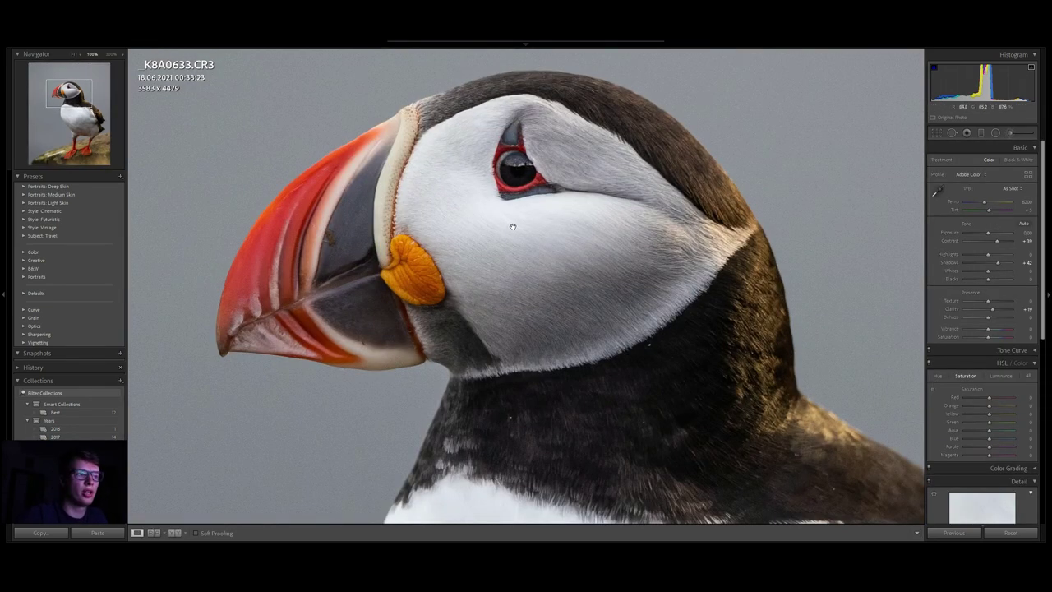
drag(384, 285, 445, 311)
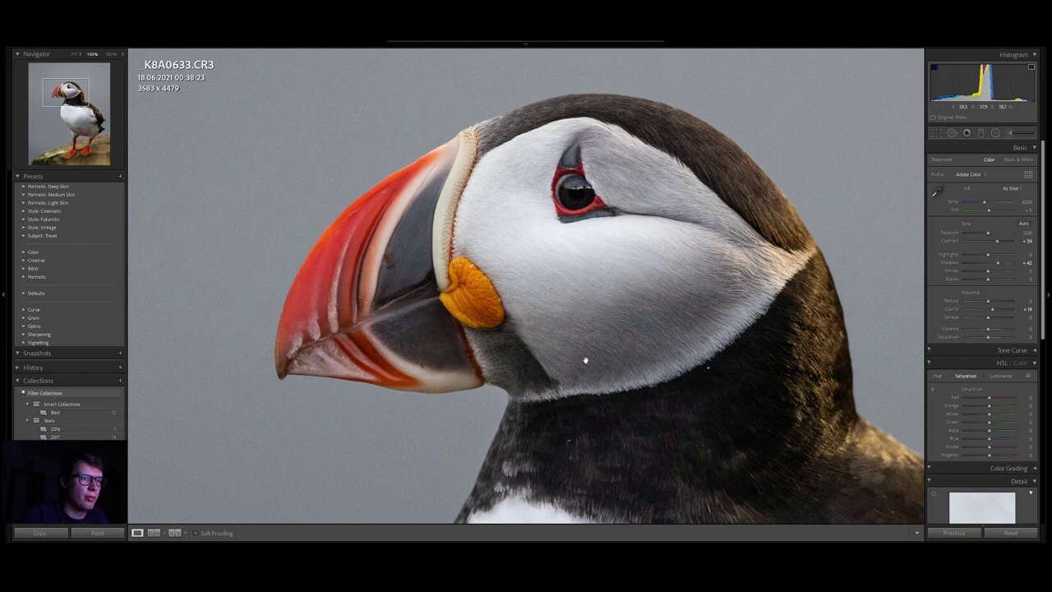
click(725, 352)
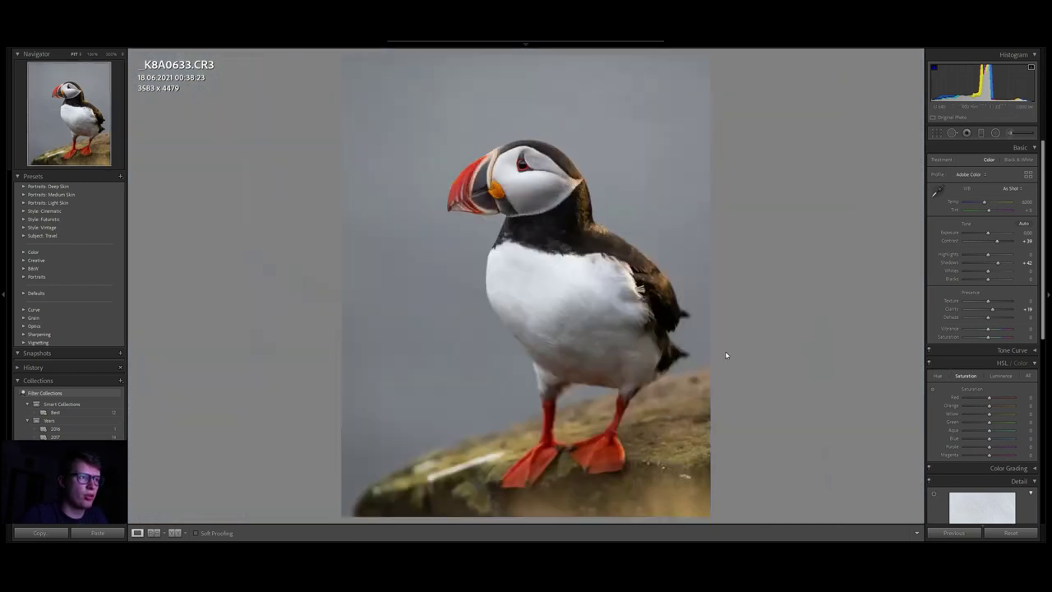
click(529, 159)
click(528, 158)
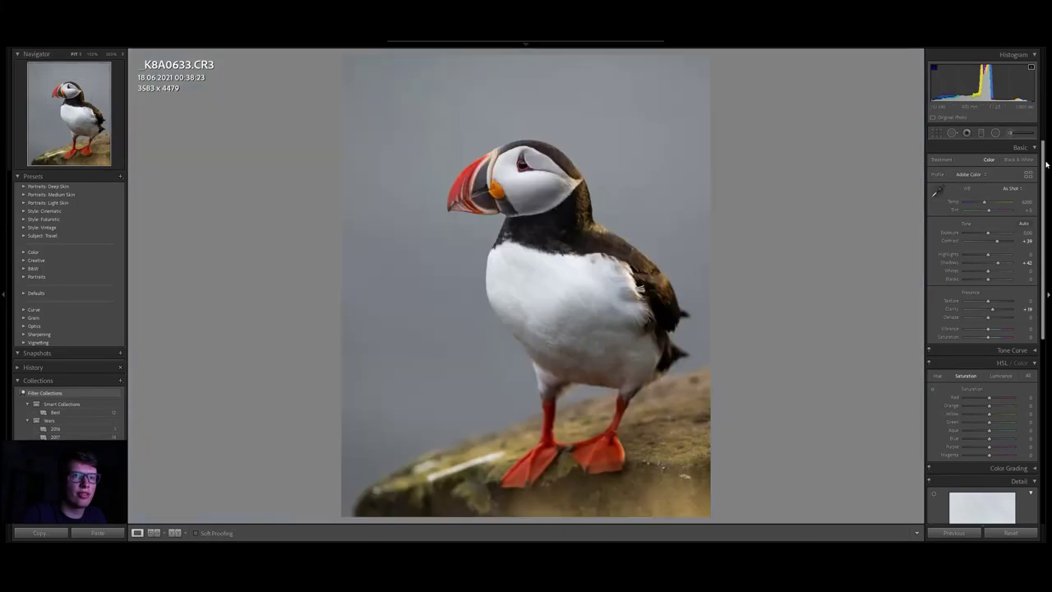
Step: Brush a new adjustment over the white cheek with effects reset, setting Shadows to 18, Whites to 12 and Clarity to 24, with slightly more Contrast
key(k)
key(h)
mouse_move(516, 191)
mouse_down()
mouse_move(531, 201)
mouse_move(556, 188)
mouse_move(539, 168)
mouse_move(506, 174)
mouse_up()
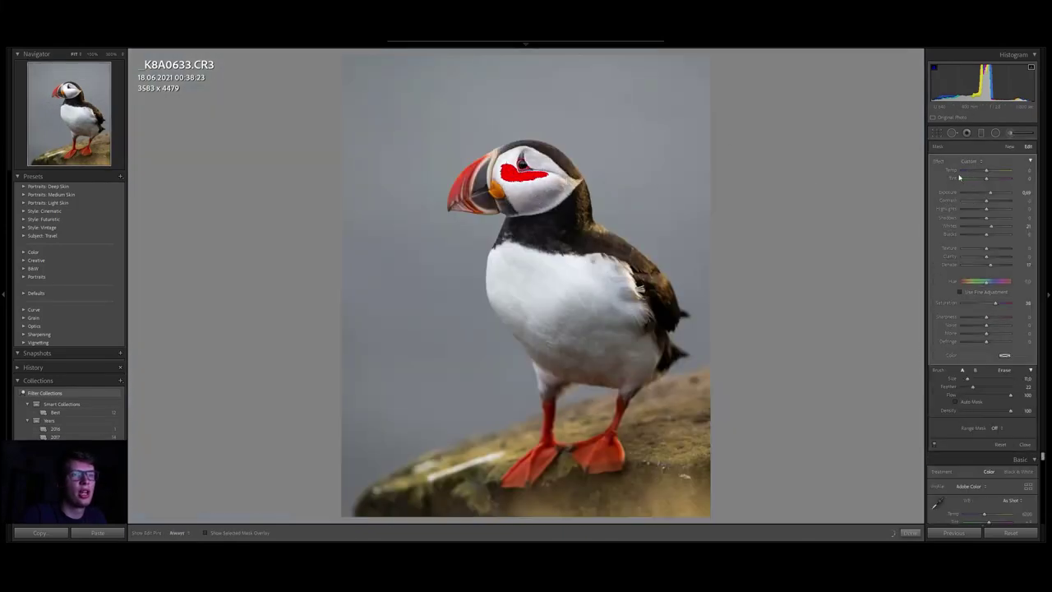
double_click(937, 161)
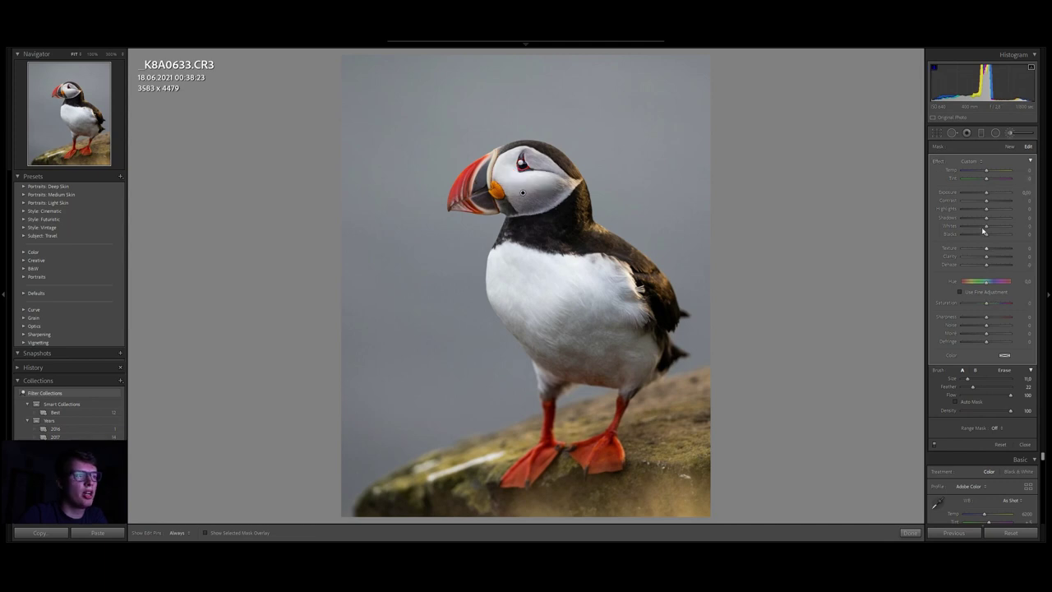
drag(990, 220, 992, 219)
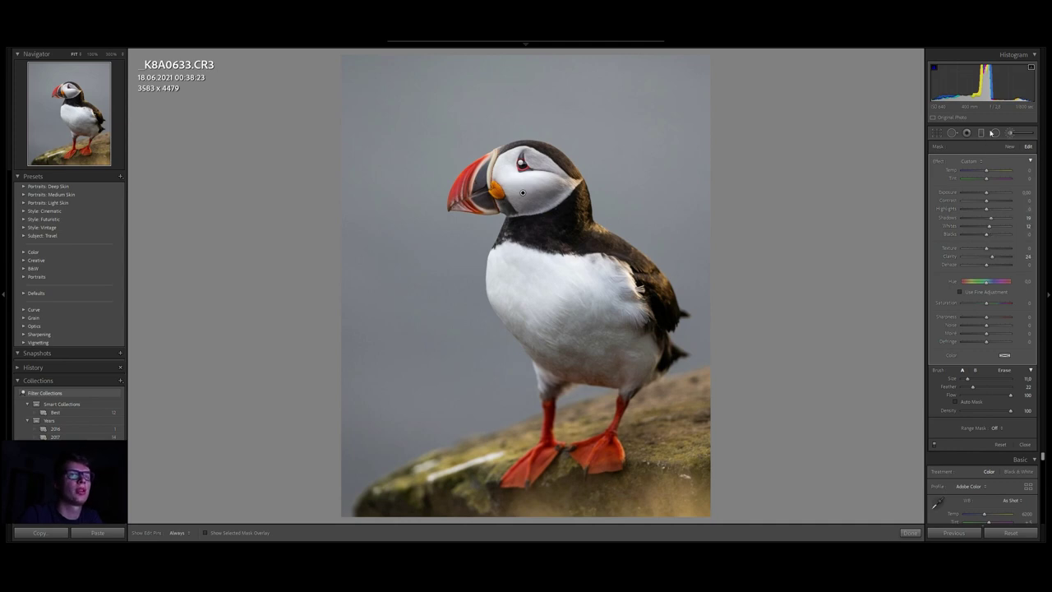
drag(986, 202, 989, 203)
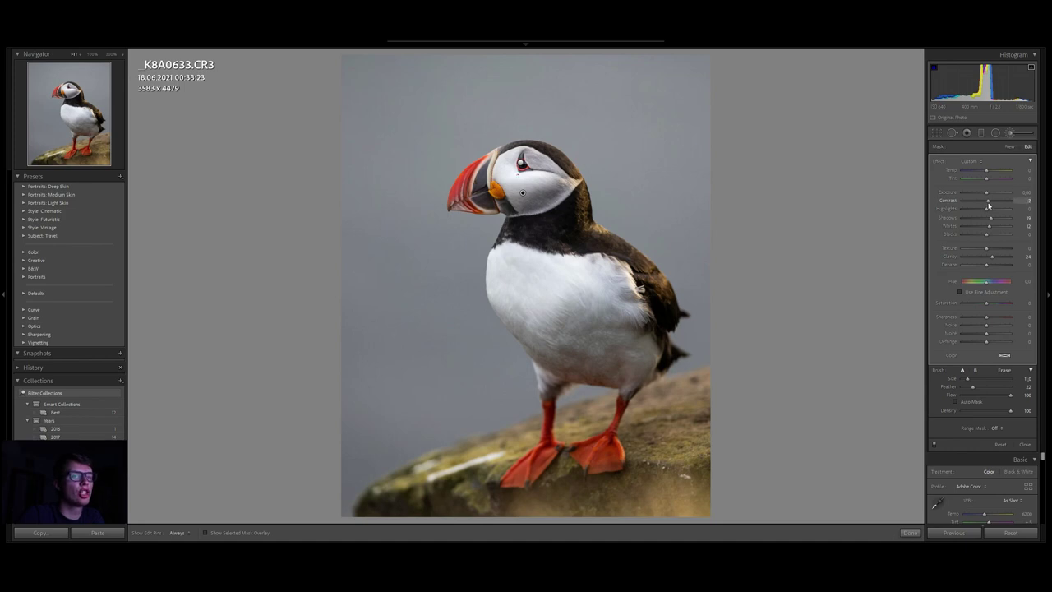
click(1010, 133)
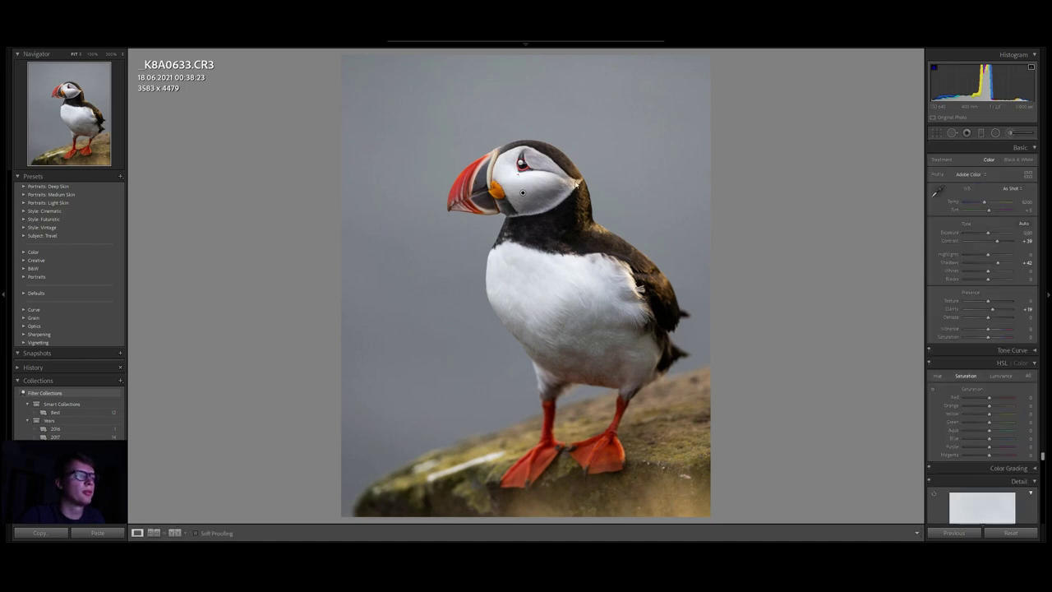
Step: Check the cheek for clipped highlights at 100% and brush a new adjustment below the eye with Highlights at -33
click(518, 164)
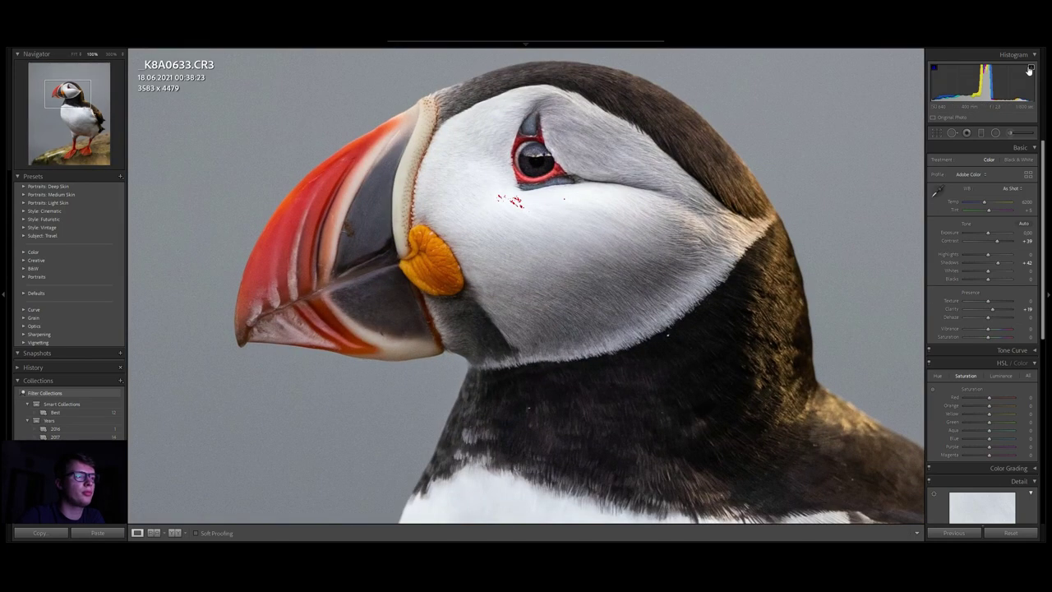
click(1008, 133)
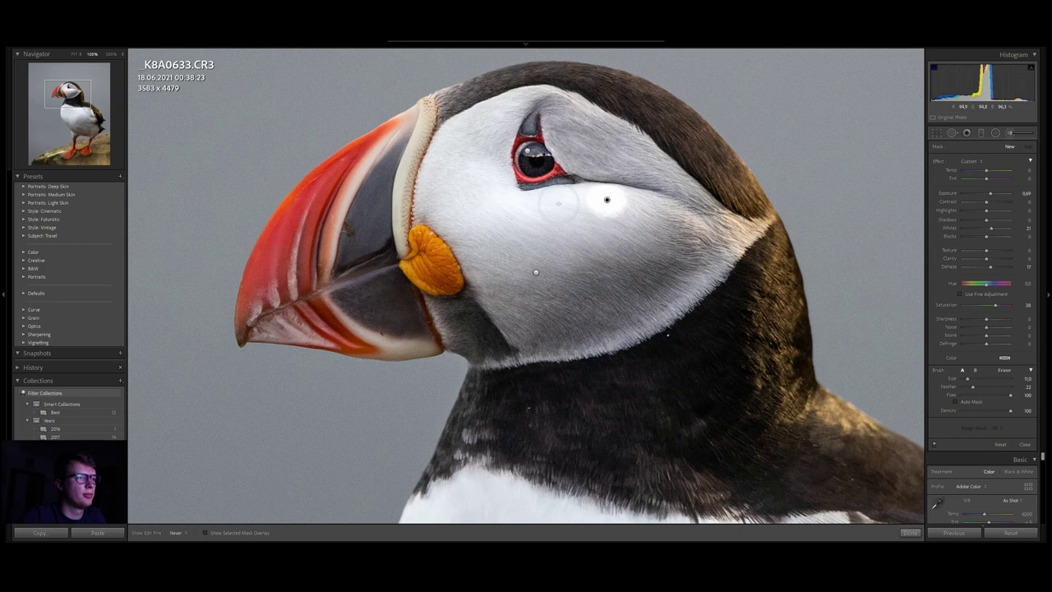
drag(559, 204, 481, 191)
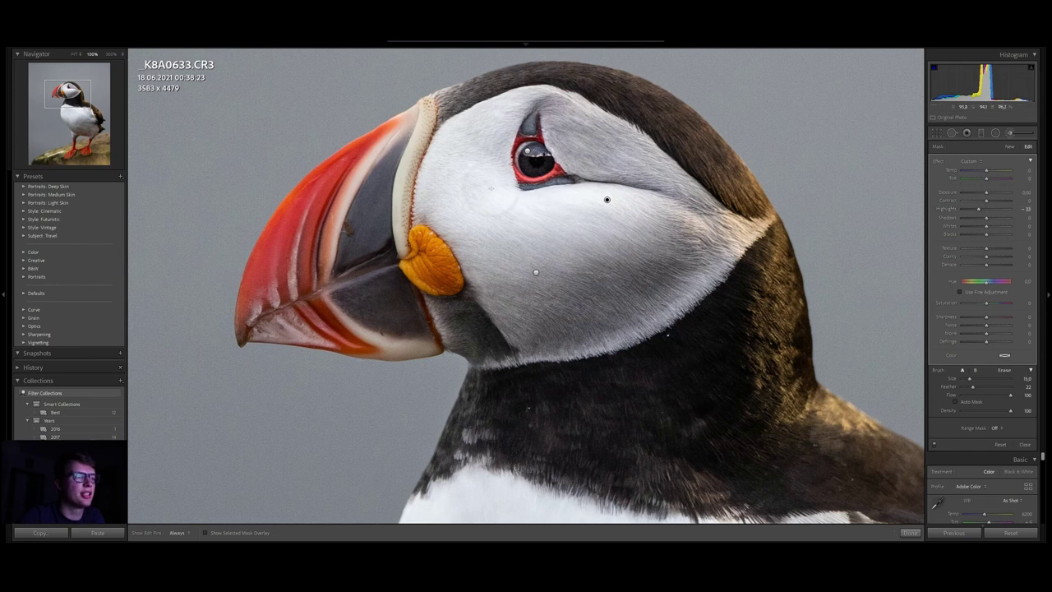
key(h)
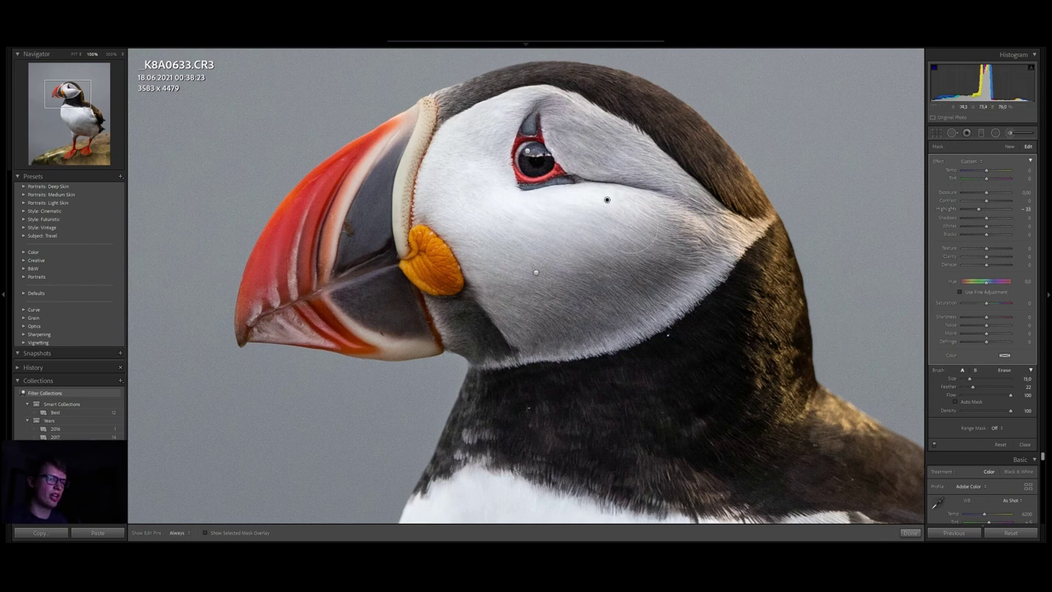
click(1016, 134)
click(588, 274)
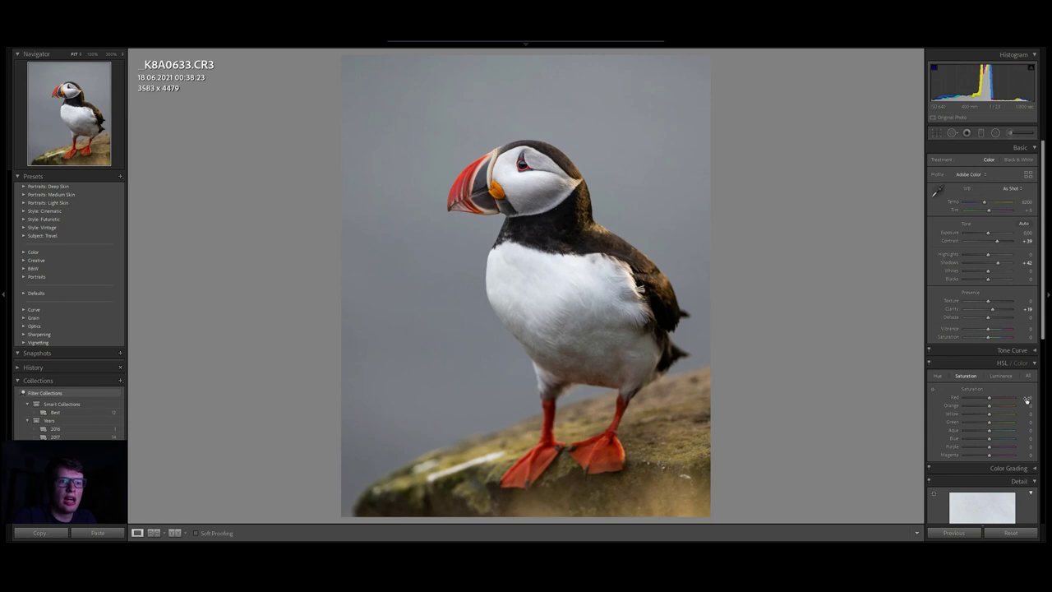
Step: Set the HSL Luminance to +27 for Orange and +32 for Yellow, and the Orange Saturation to +25
click(1002, 377)
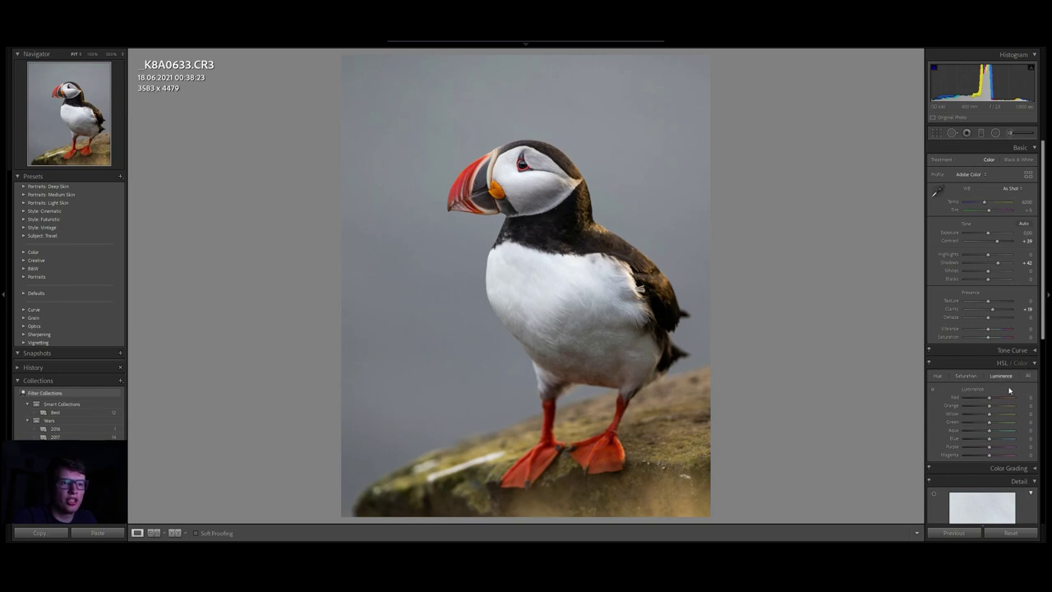
drag(991, 410, 997, 409)
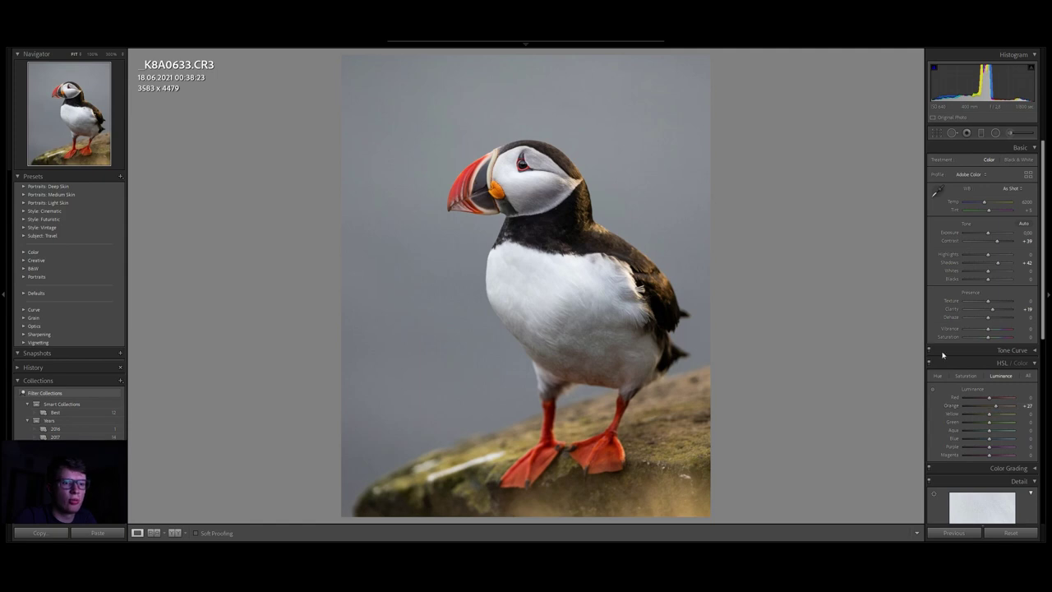
click(963, 377)
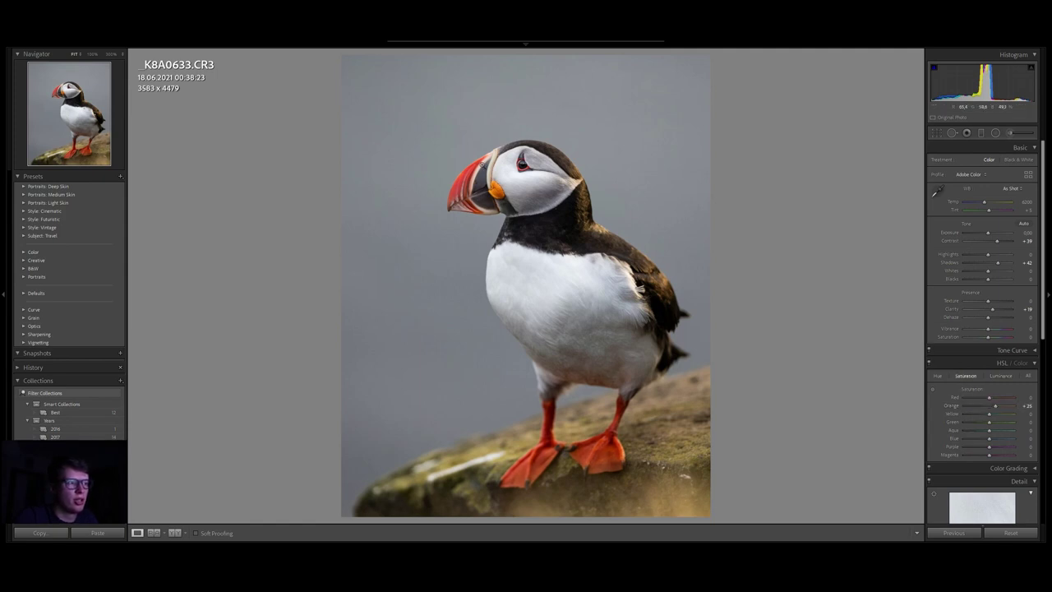
click(1000, 376)
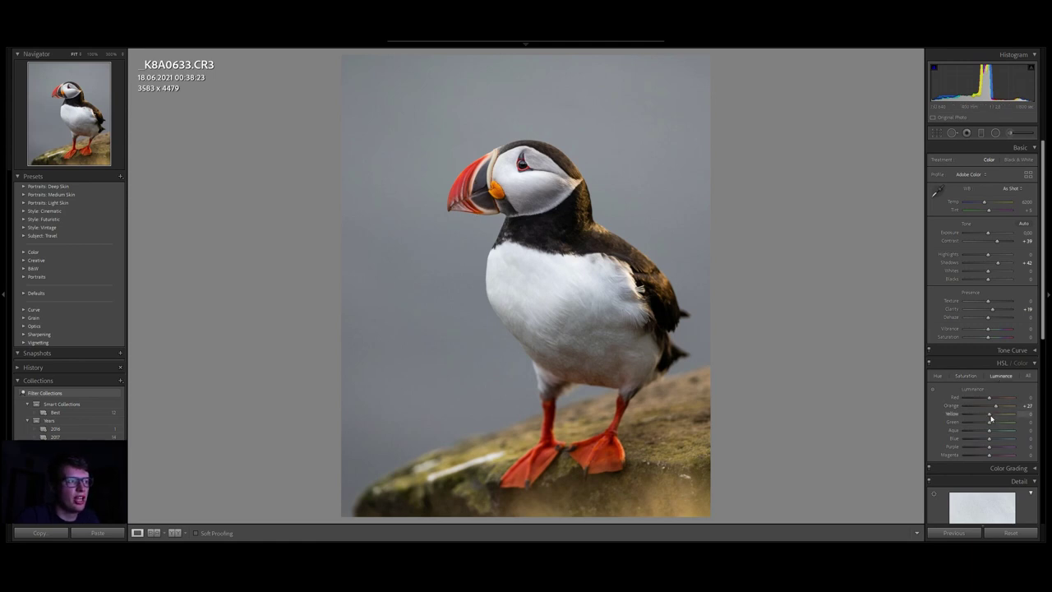
drag(990, 417, 998, 416)
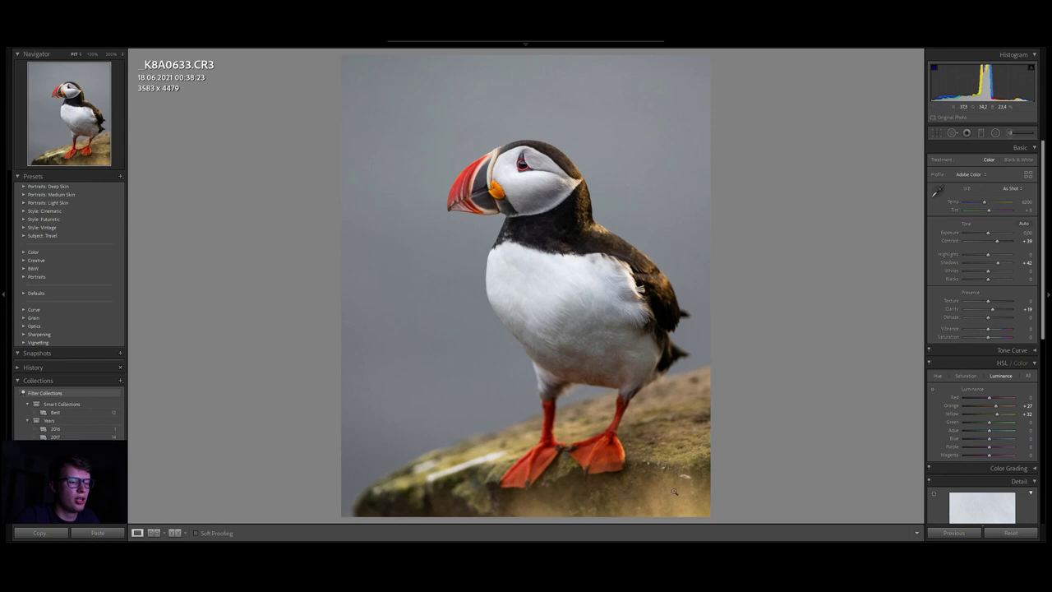
Step: Inspect the blurred rock foreground at 100% and add a wide radial filter over it, inverted to affect the inside
click(682, 491)
drag(682, 488, 664, 372)
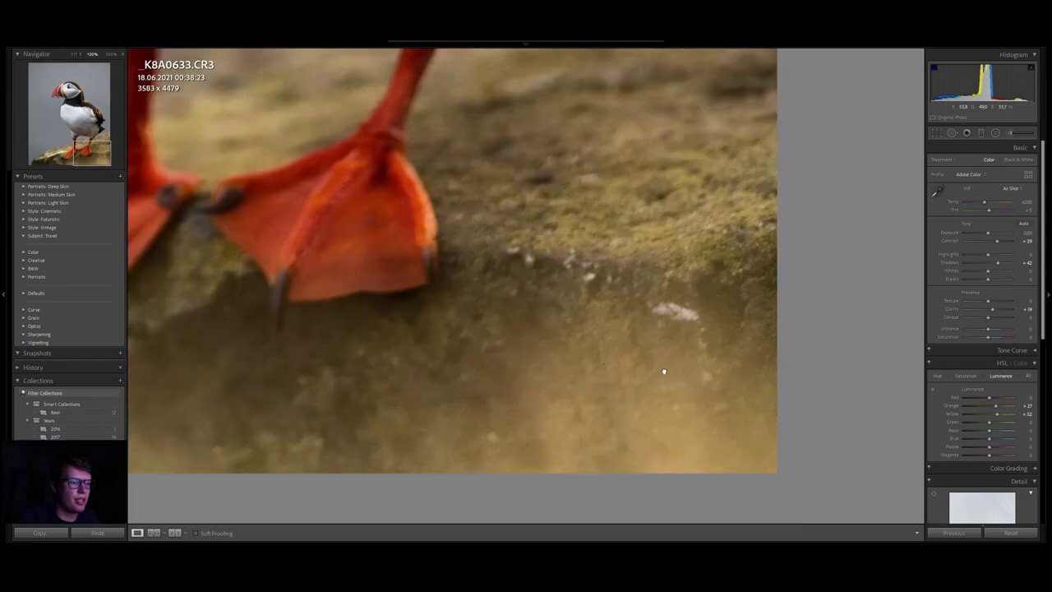
click(664, 371)
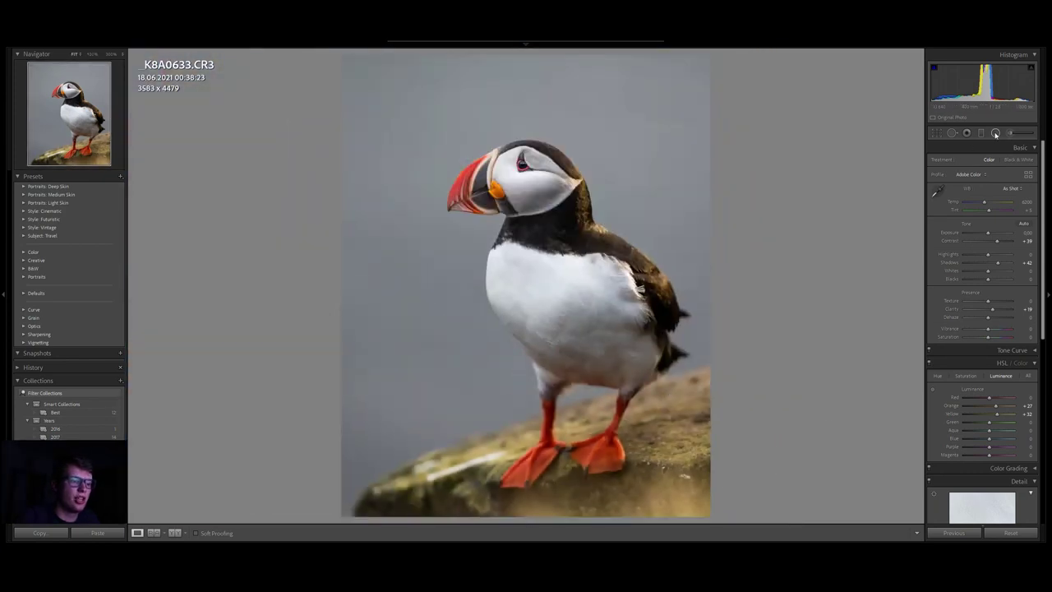
click(995, 133)
drag(689, 472, 644, 500)
click(955, 382)
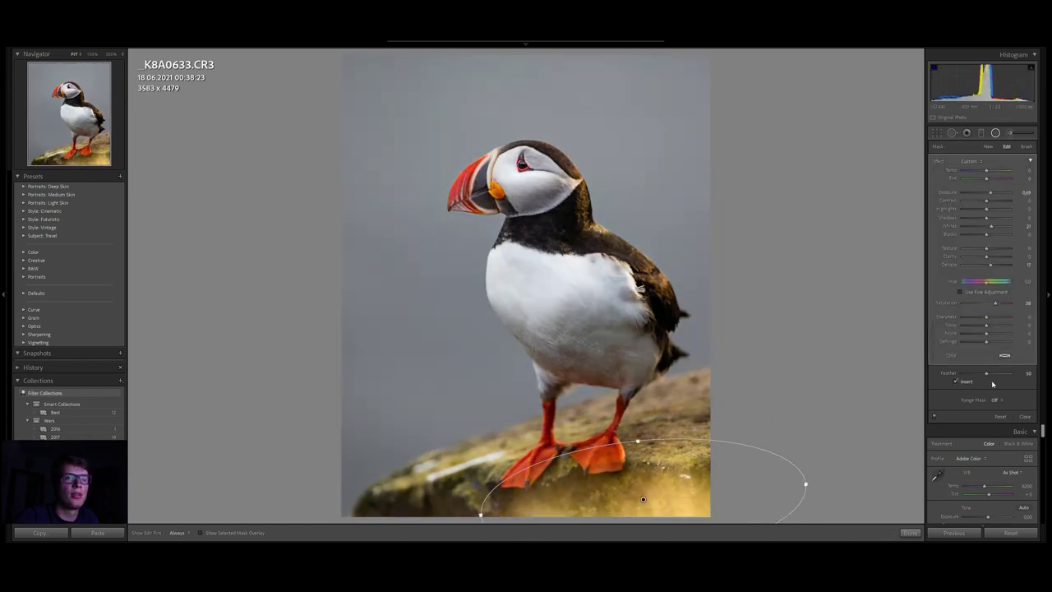
Step: Reset the radial filter's effects, lower its Exposure slightly and set Highlights to -100 to darken the rock foreground
double_click(938, 162)
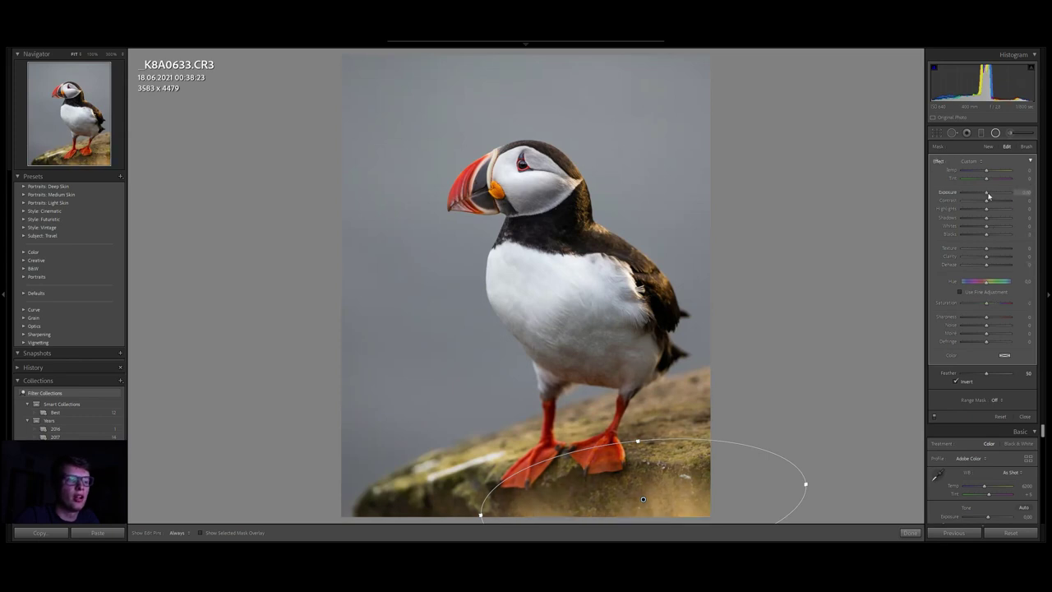
drag(986, 195, 957, 216)
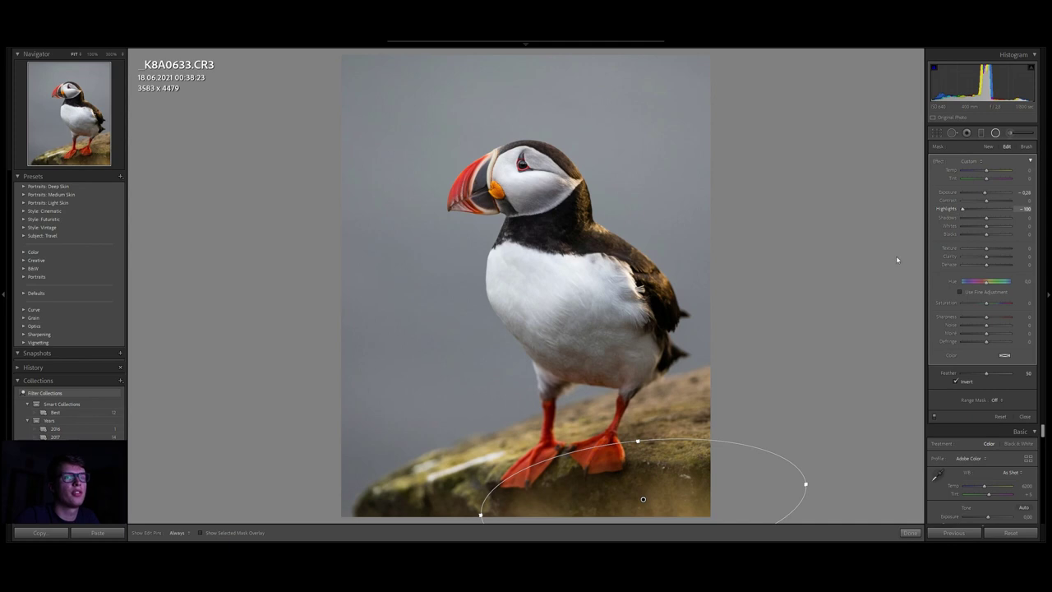
click(997, 133)
Step: Compare the rock foreground with the radial filter adjustment switched off and back on
click(997, 133)
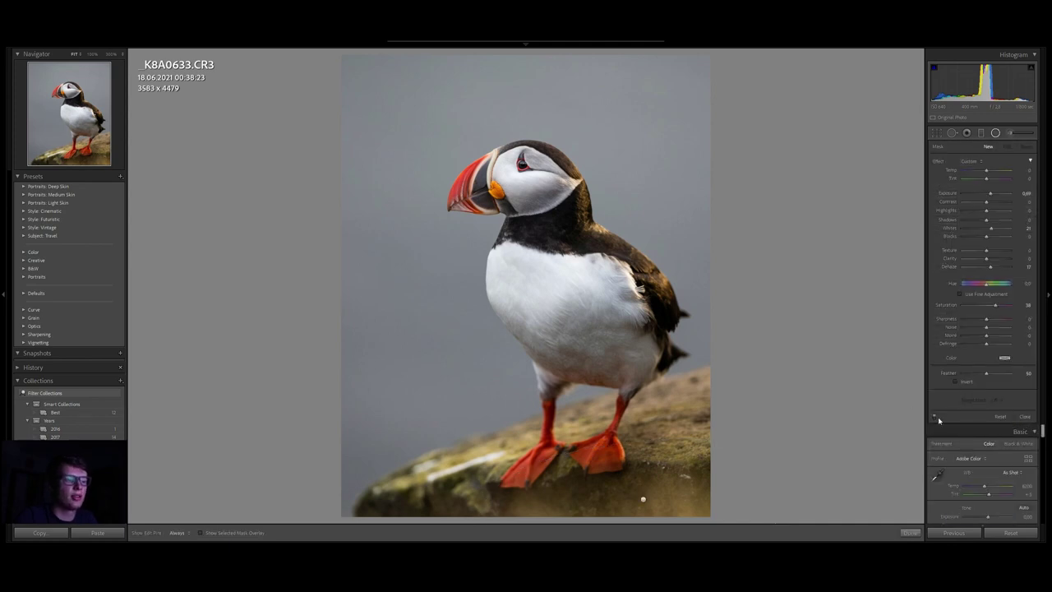
click(935, 417)
click(934, 417)
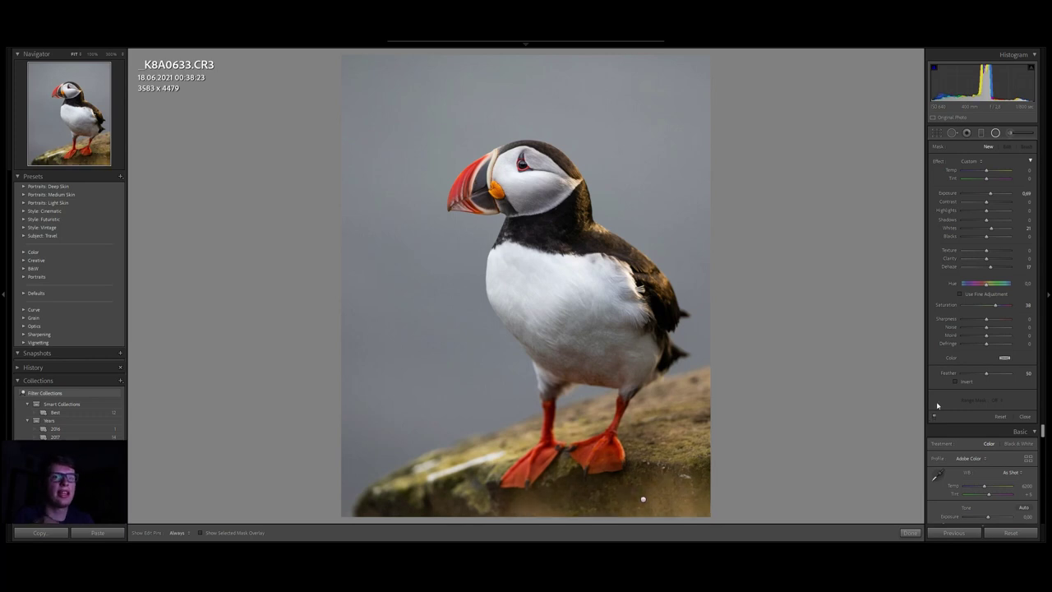
Step: Add a very large circular radial filter around the puffin and shift it towards the beak side, leaving the surroundings affected
click(996, 134)
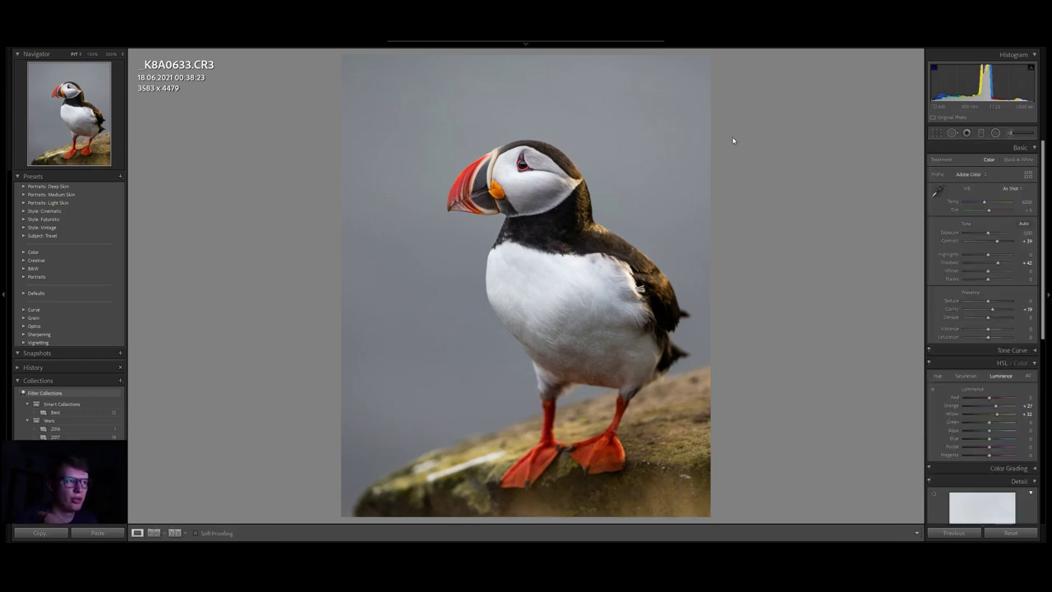
click(997, 135)
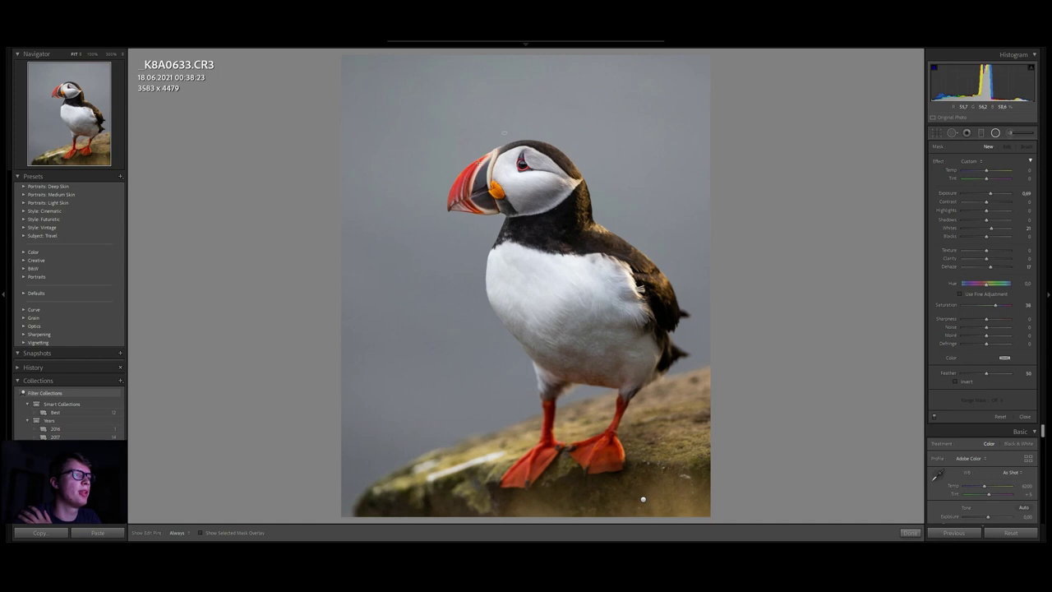
drag(504, 133, 230, 449)
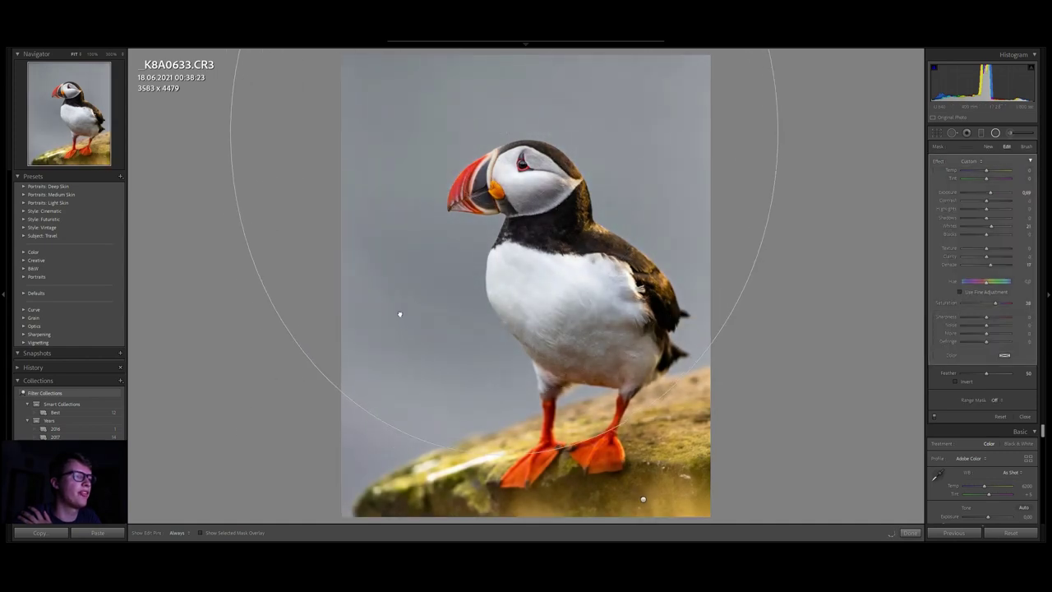
drag(399, 314, 347, 343)
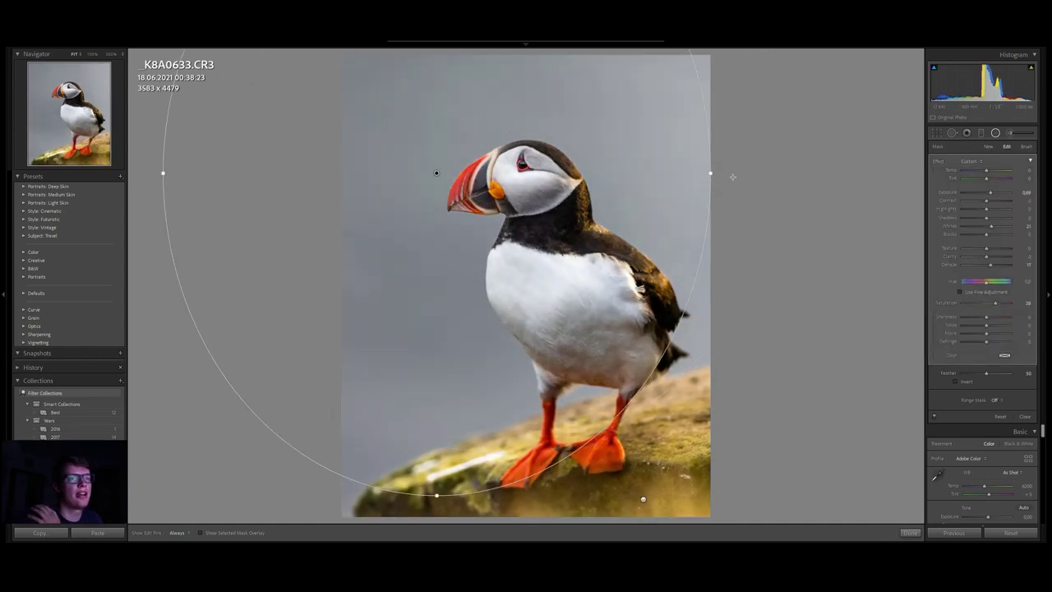
Step: Reset the large radial filter's effects, lower its Exposure slightly to darken the surroundings, adjust the circle around the puffin and finish masking
double_click(940, 162)
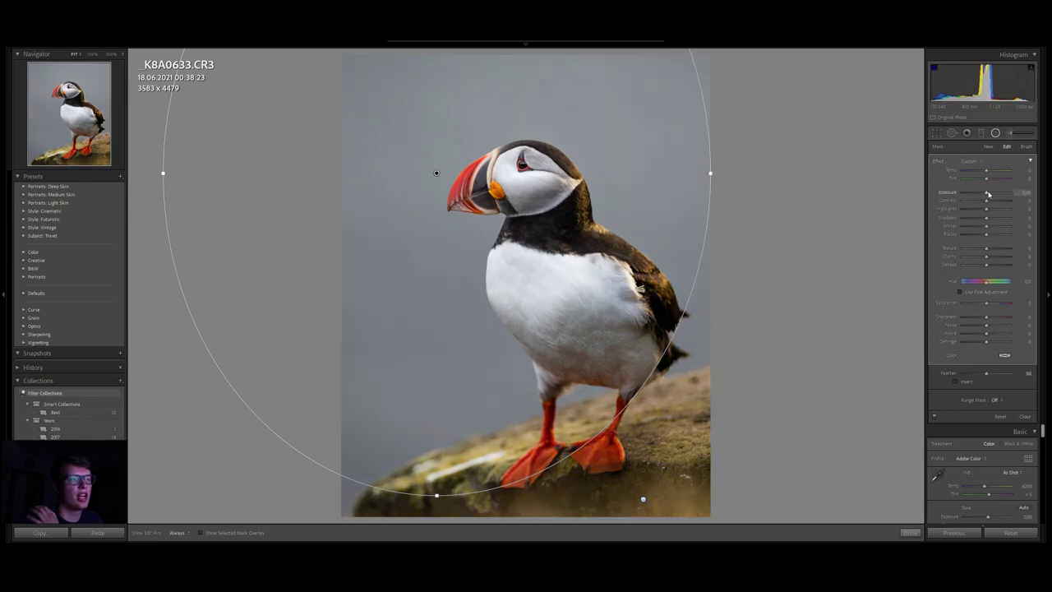
drag(989, 194, 984, 194)
drag(686, 191, 655, 178)
key(shift+m)
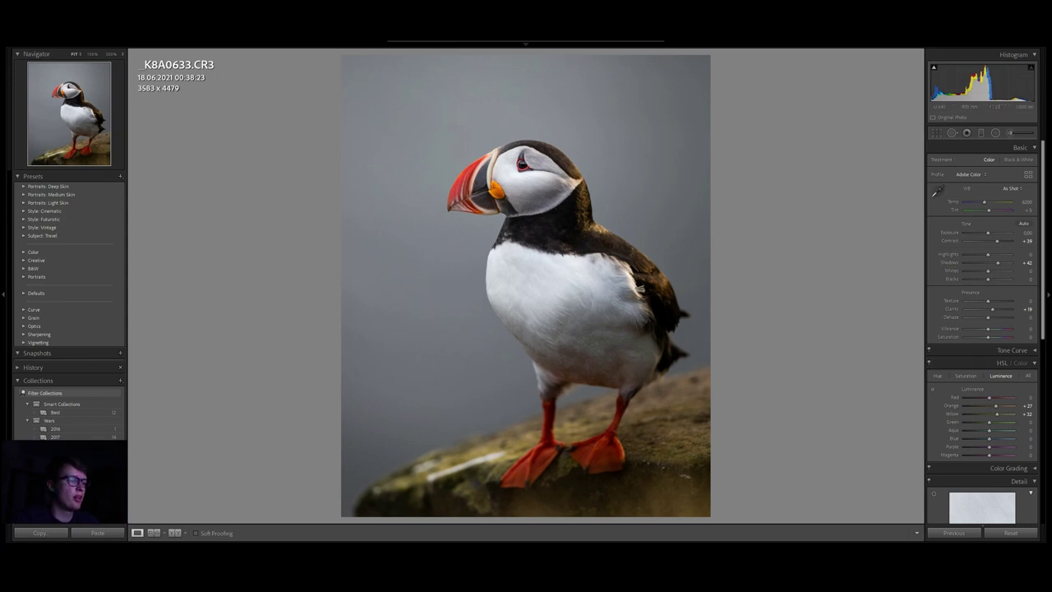
Step: Inspect the puffin's head and chest at 100% and compare the whole photo before and after editing side by side
click(465, 392)
drag(584, 176, 540, 458)
drag(551, 89, 546, 347)
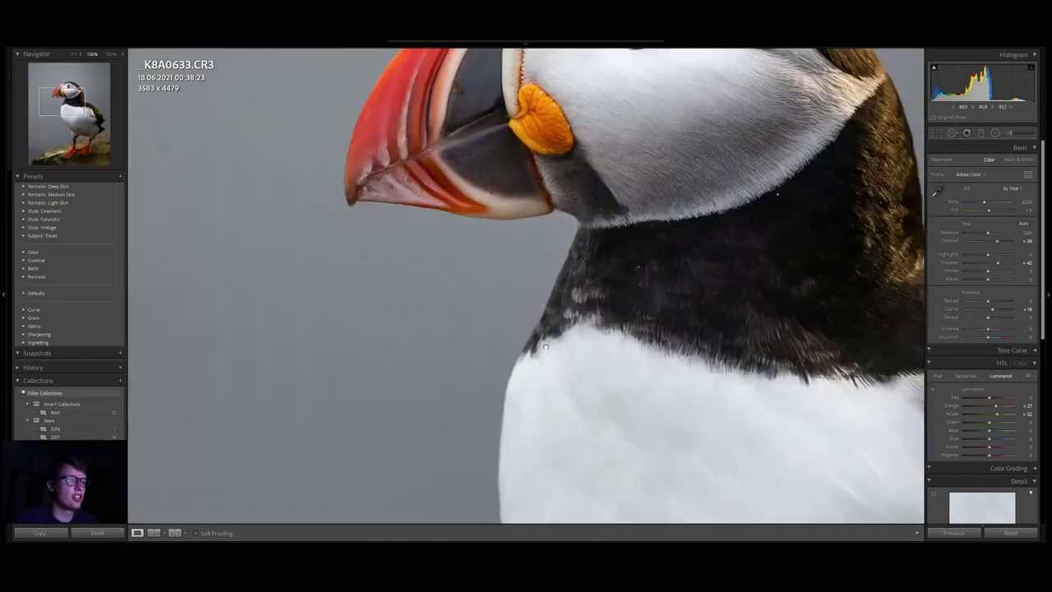
click(569, 103)
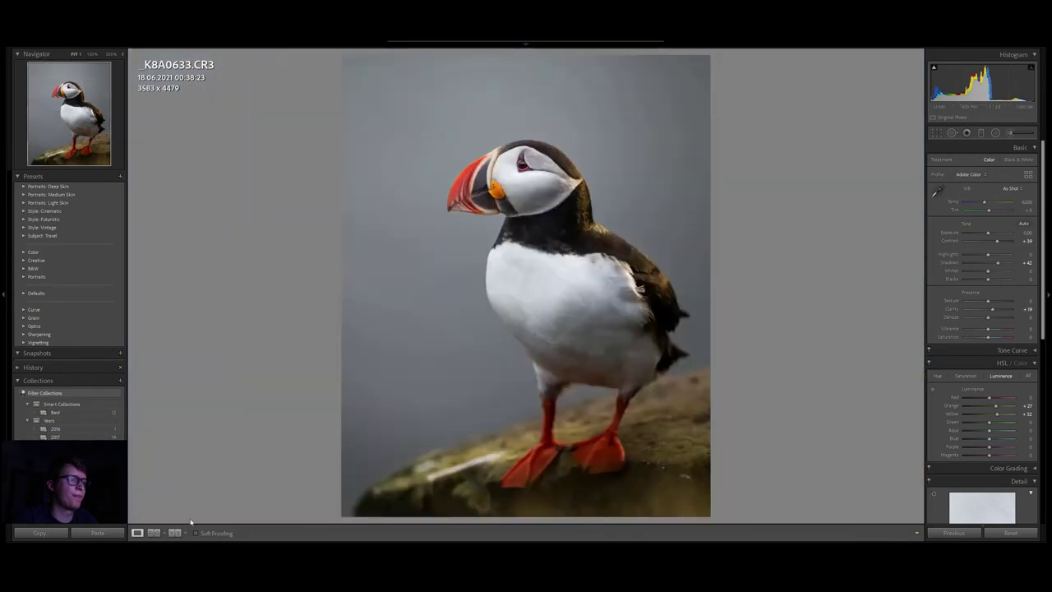
click(175, 532)
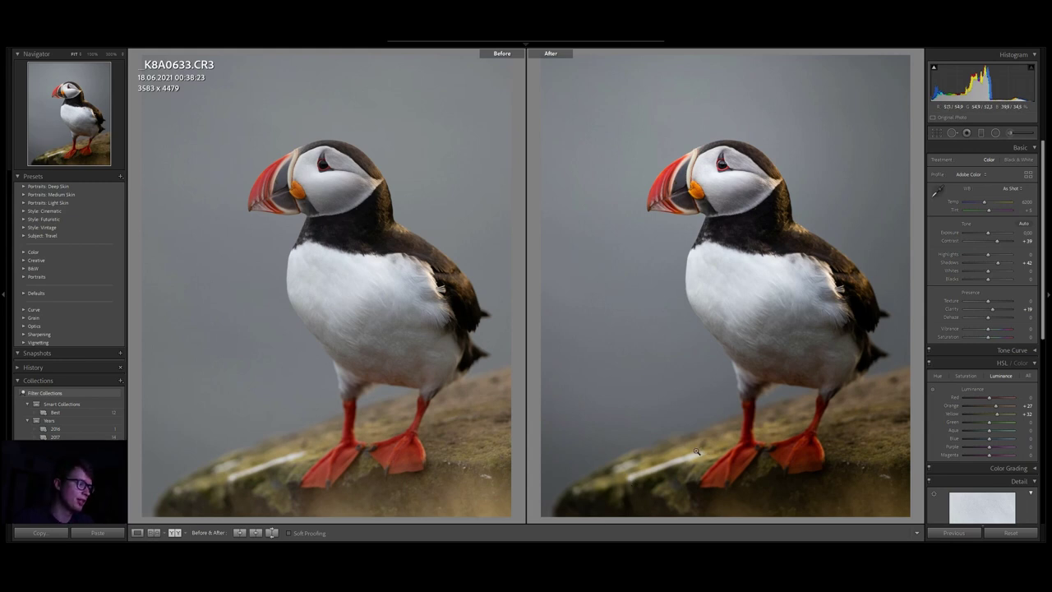
click(138, 532)
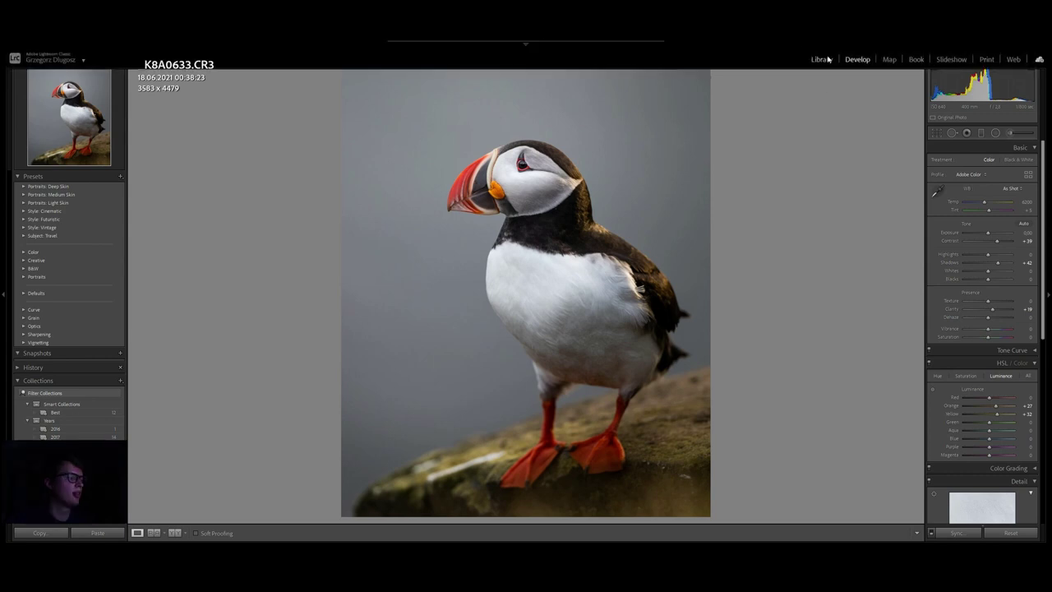
Step: Show the three edited bird photos together in Survey view with the side panels and toolbar hidden
key(g)
click(187, 533)
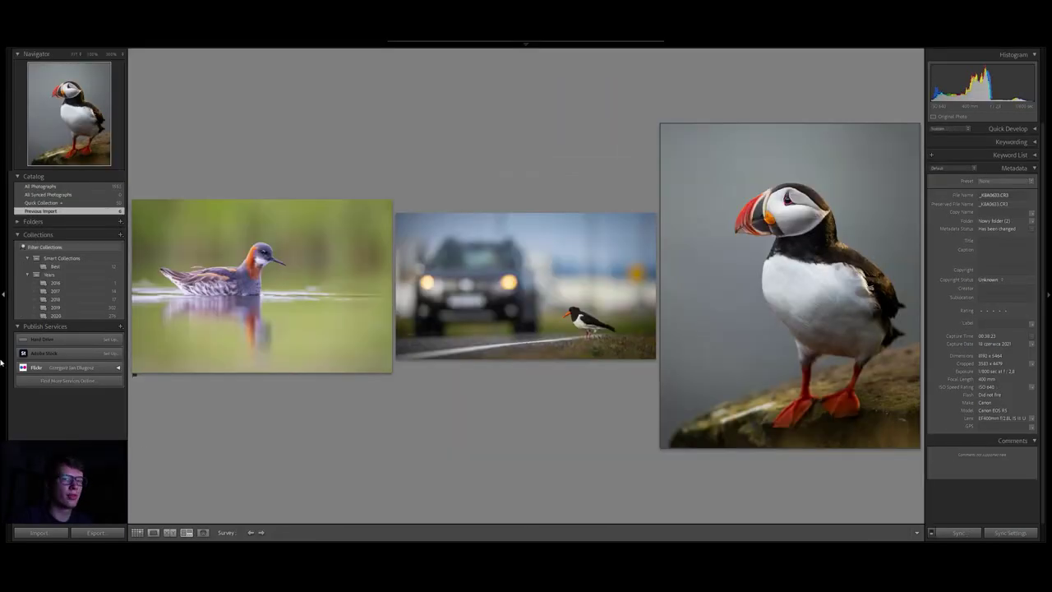
click(3, 355)
key(Tab)
key(t)
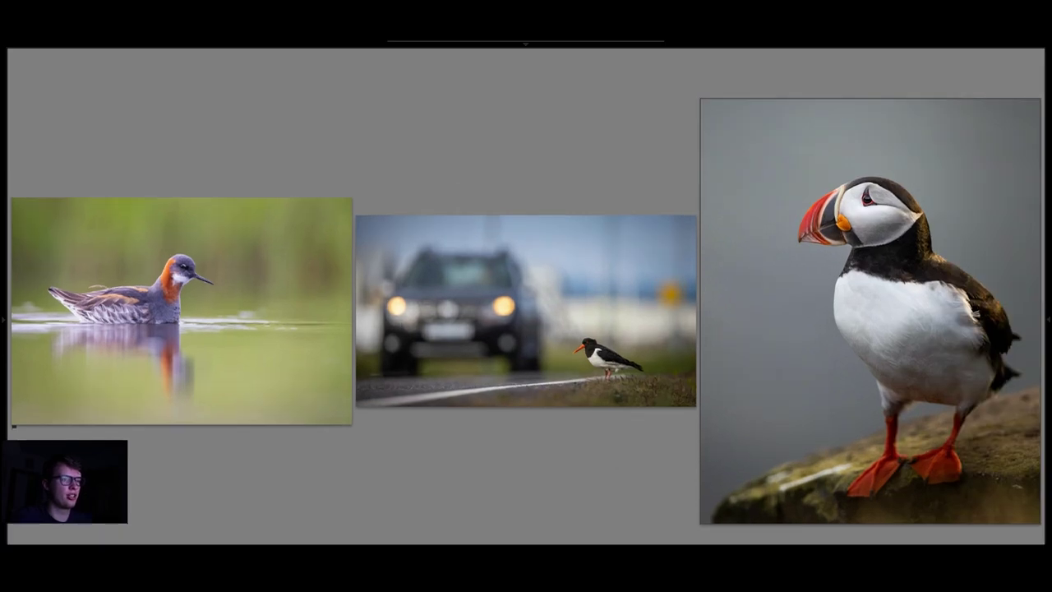